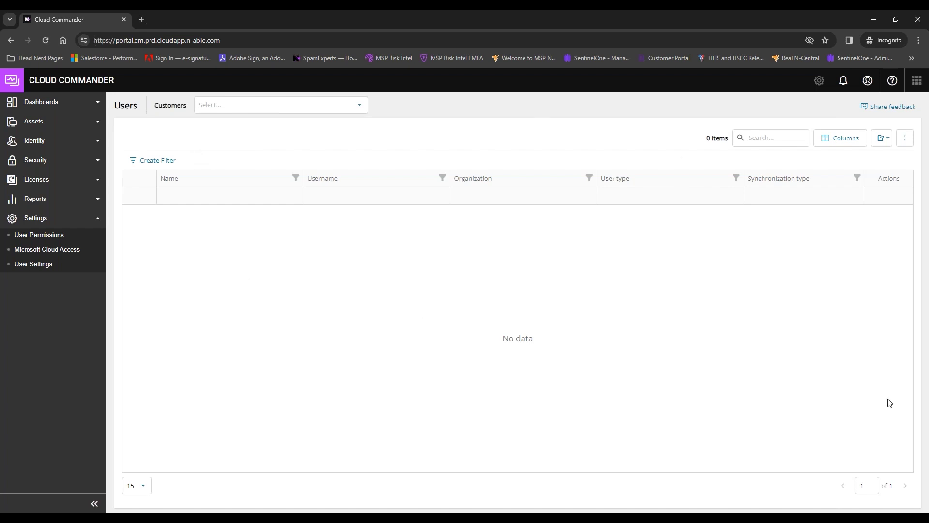
# Step: Open the Microsoft Cloud Access settings and view the request approval options for Asgardian Real Estate Corp
pyautogui.click(70, 251)
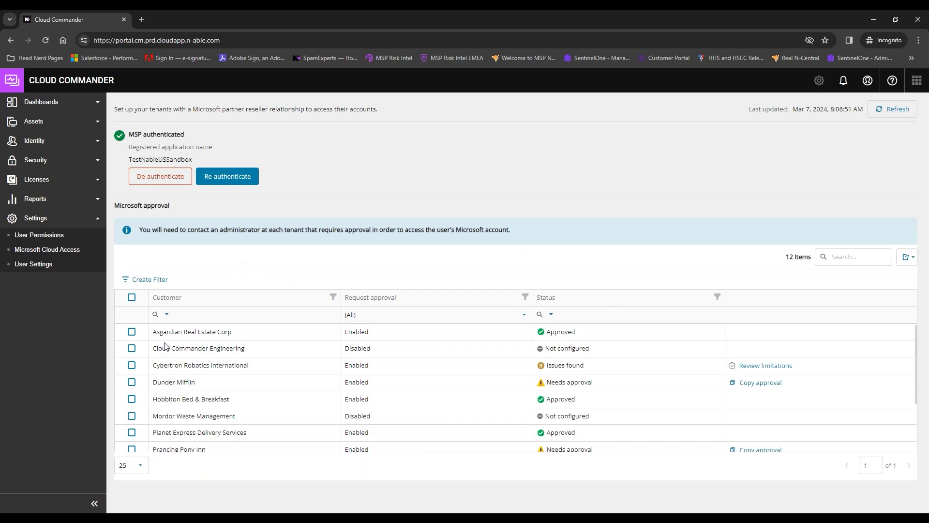
pyautogui.click(425, 333)
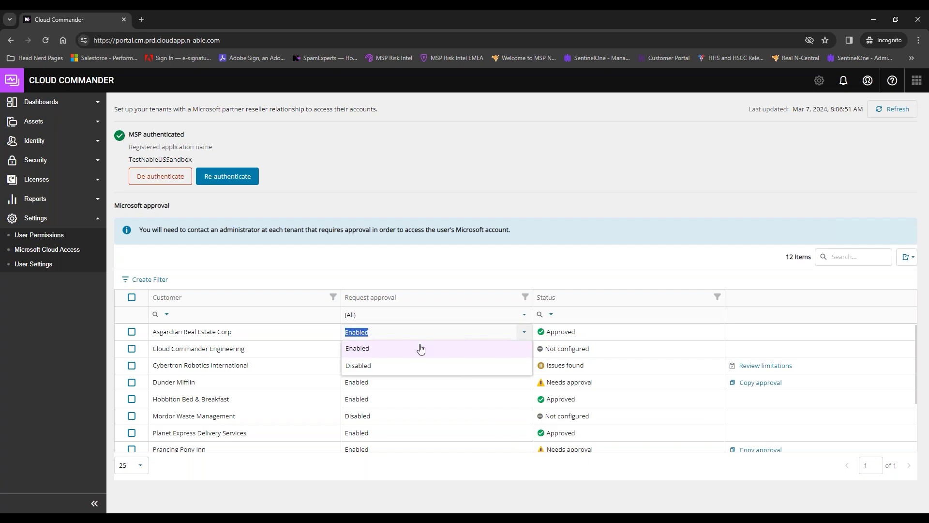
pyautogui.click(424, 337)
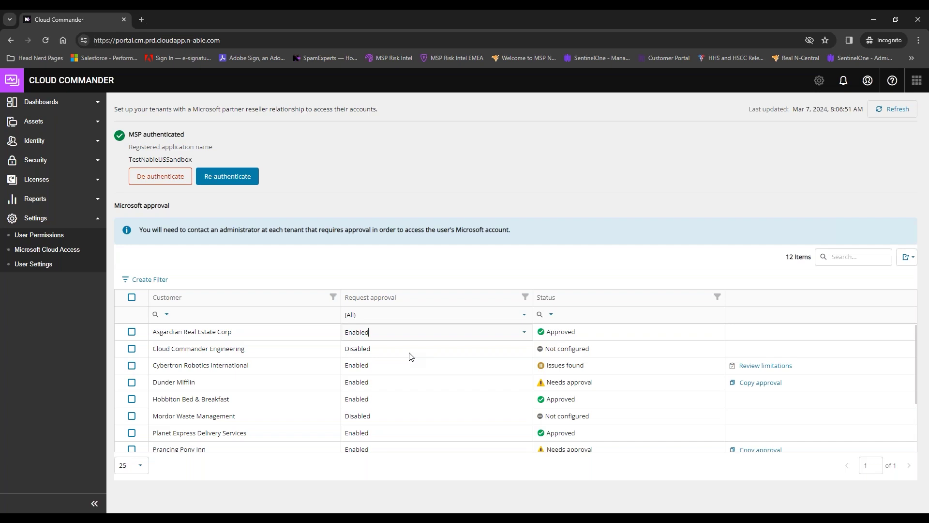
# Step: Enable request approval for Cloud Commander Engineering and set it back to Disabled
pyautogui.click(410, 351)
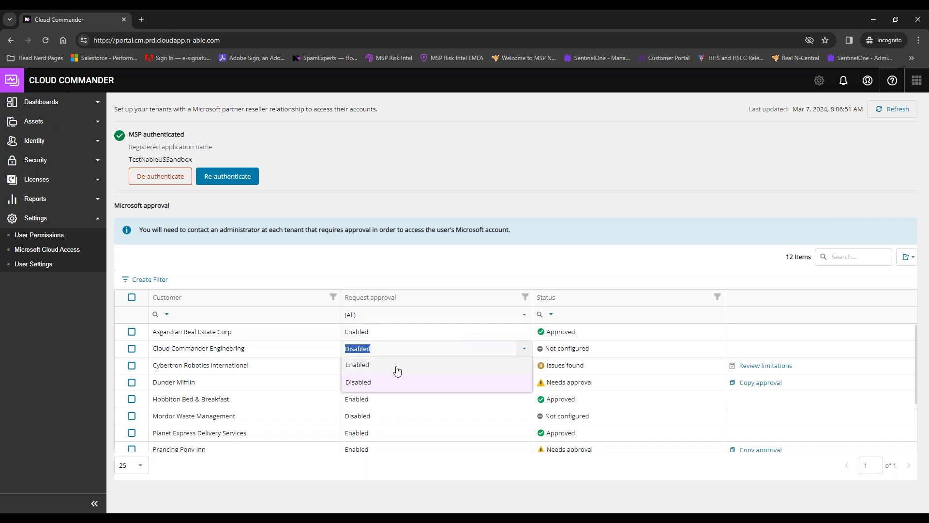
pyautogui.click(382, 365)
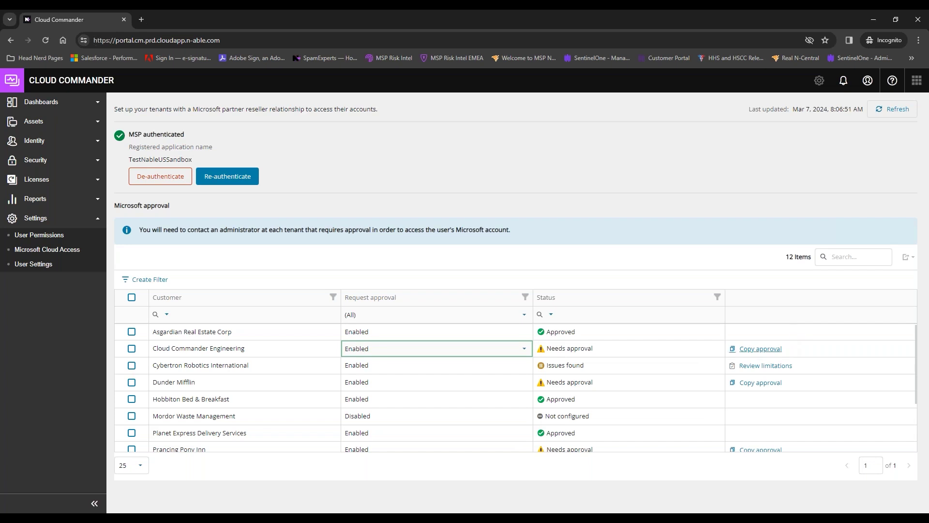
pyautogui.click(397, 355)
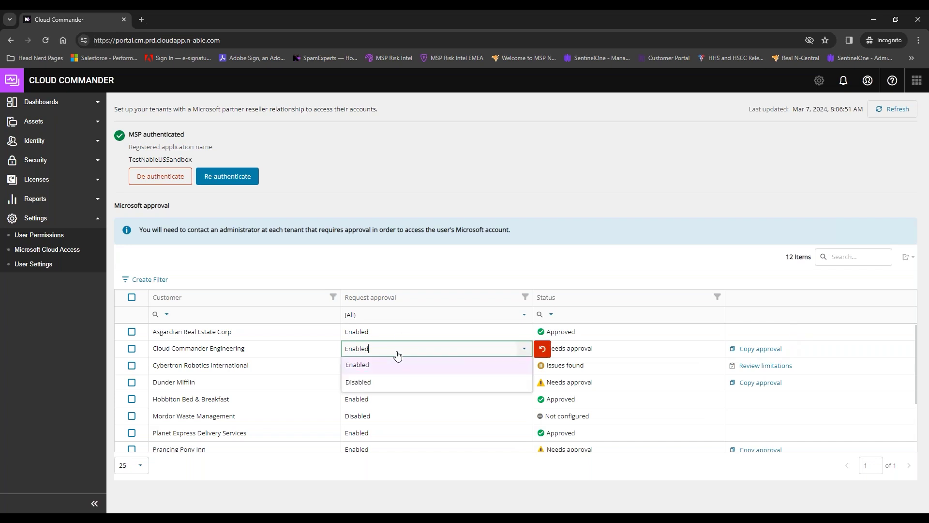
pyautogui.click(376, 383)
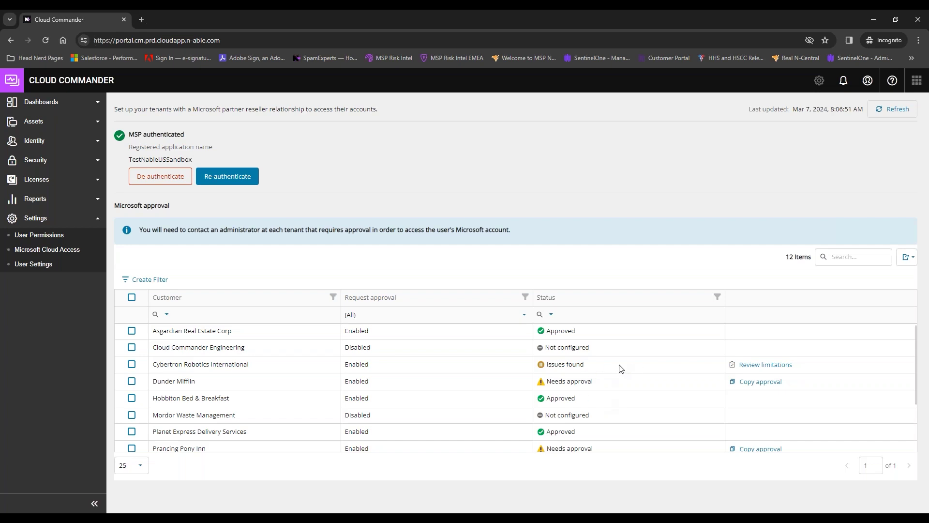
# Step: Review the limitations of Cybertron Robotics International and open the linked article about enabling Microsoft Azure functionality
pyautogui.moveTo(595, 367); pyautogui.dragTo(546, 368)
pyautogui.click(748, 365)
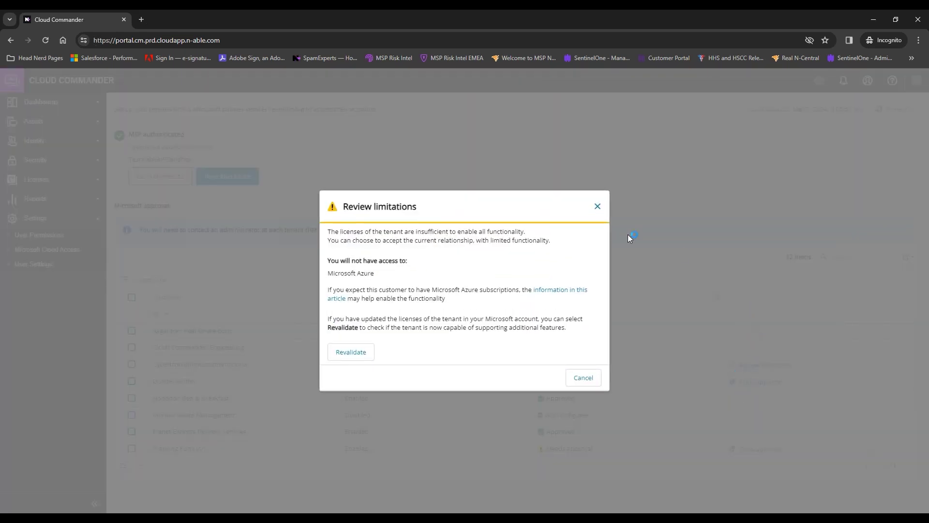
pyautogui.click(572, 292)
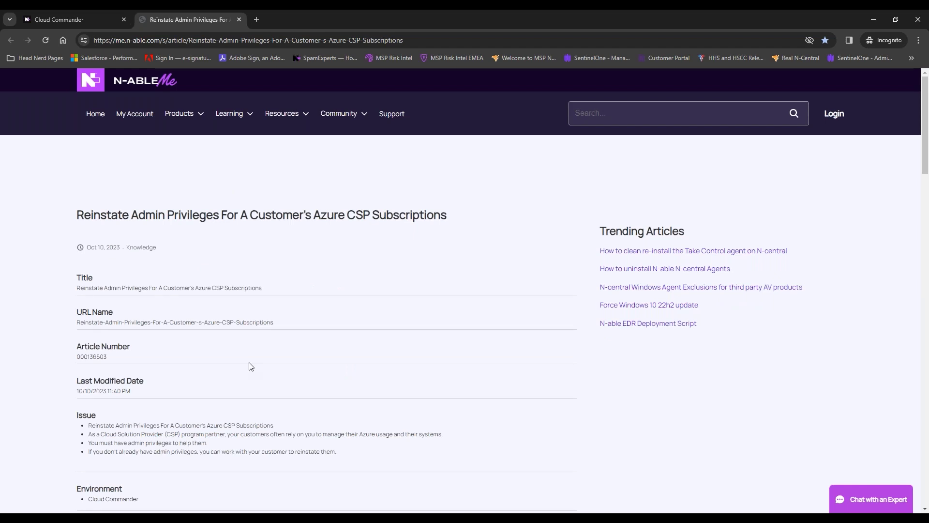
# Step: Read through the article's resolution steps and PowerShell scripts for reinstating admin privileges on Azure CSP subscriptions
pyautogui.scroll(-7, 250, 366)
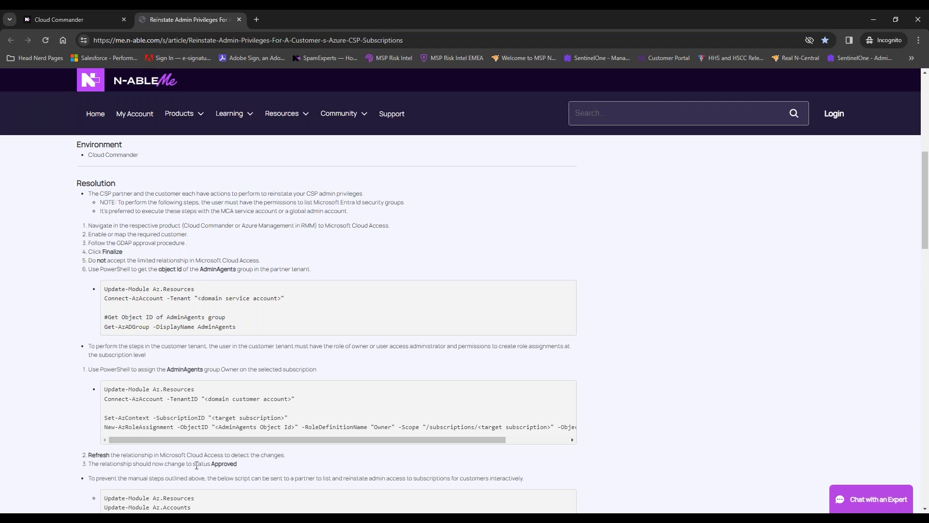
pyautogui.moveTo(195, 443); pyautogui.dragTo(276, 440)
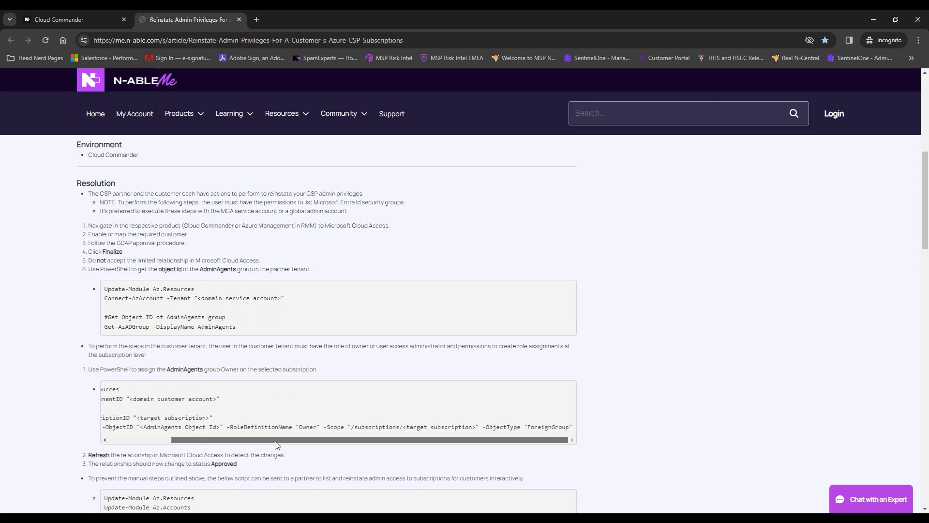
pyautogui.moveTo(339, 441); pyautogui.dragTo(161, 447)
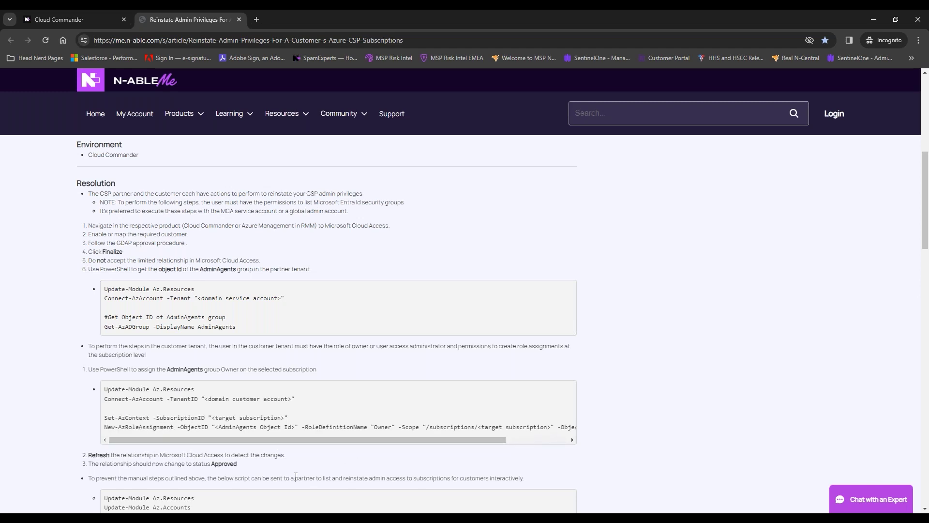
pyautogui.scroll(-1, 301, 473)
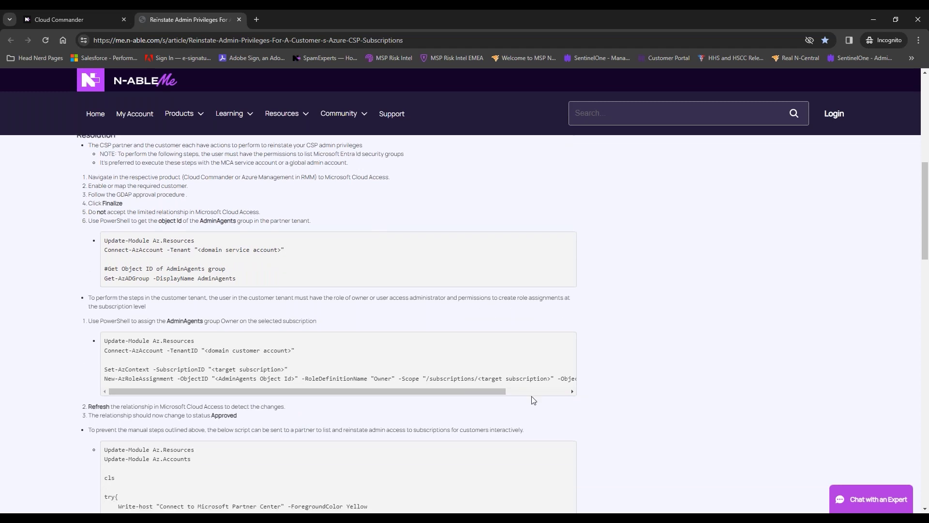
pyautogui.scroll(-1, 444, 433)
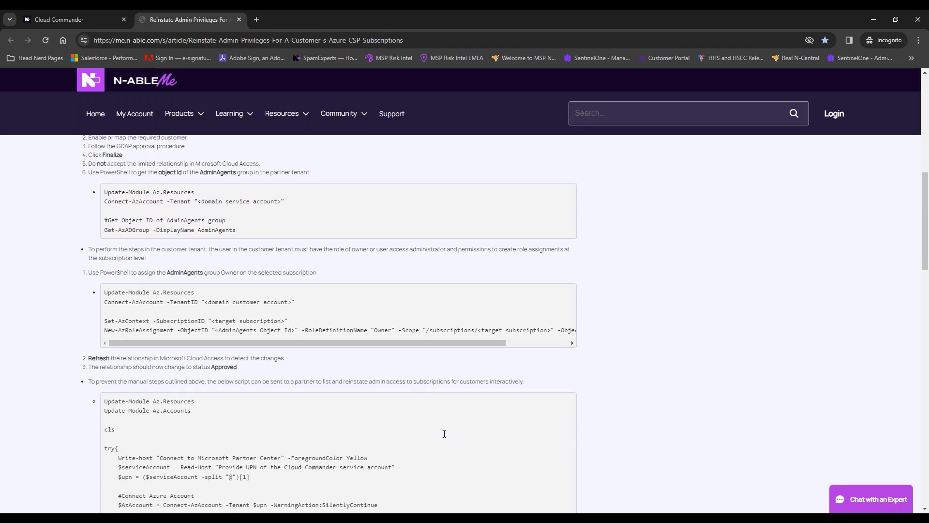
pyautogui.scroll(-5, 668, 402)
pyautogui.scroll(-4, 668, 401)
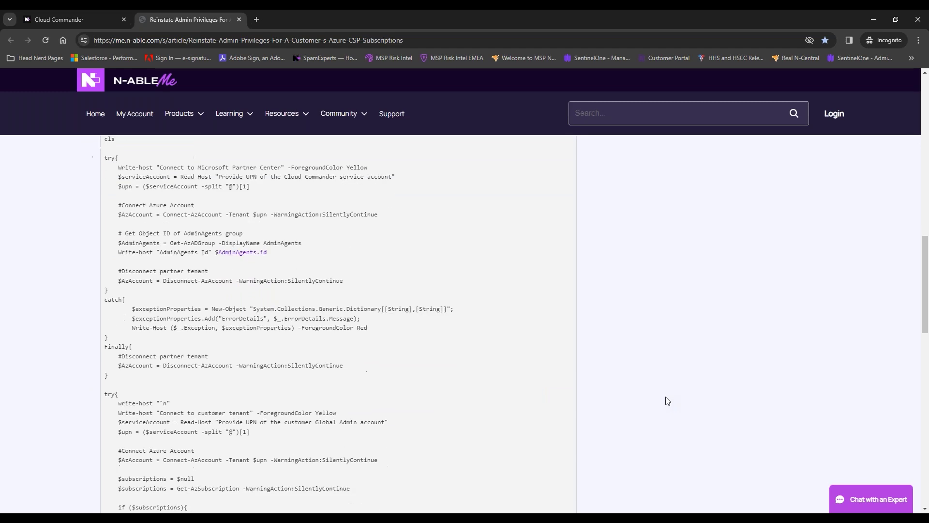
pyautogui.scroll(-6, 669, 401)
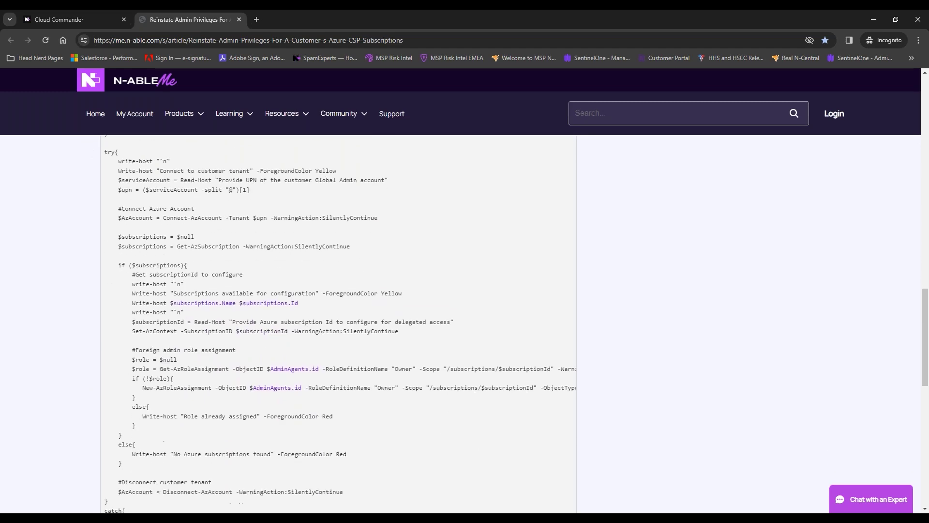
pyautogui.scroll(18, 676, 418)
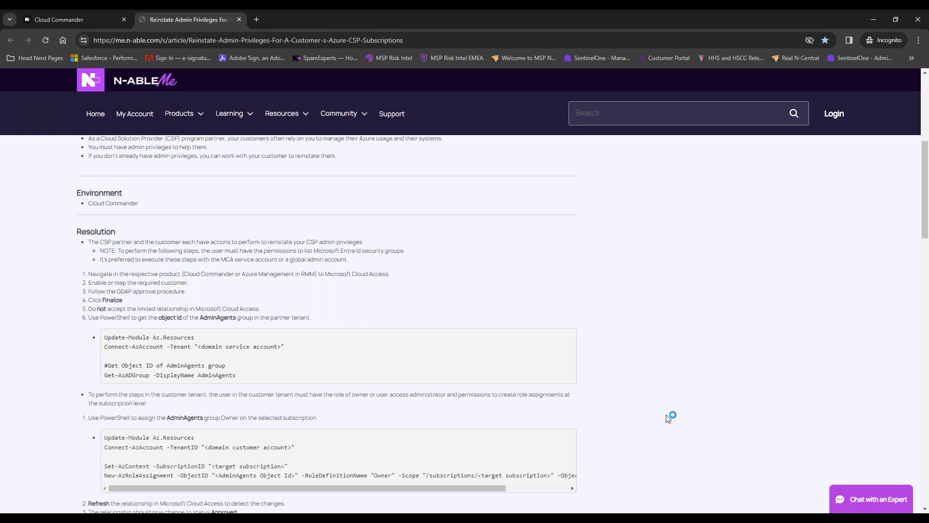
# Step: Close the article and the limitations review, and look over the customer approval list
pyautogui.click(240, 20)
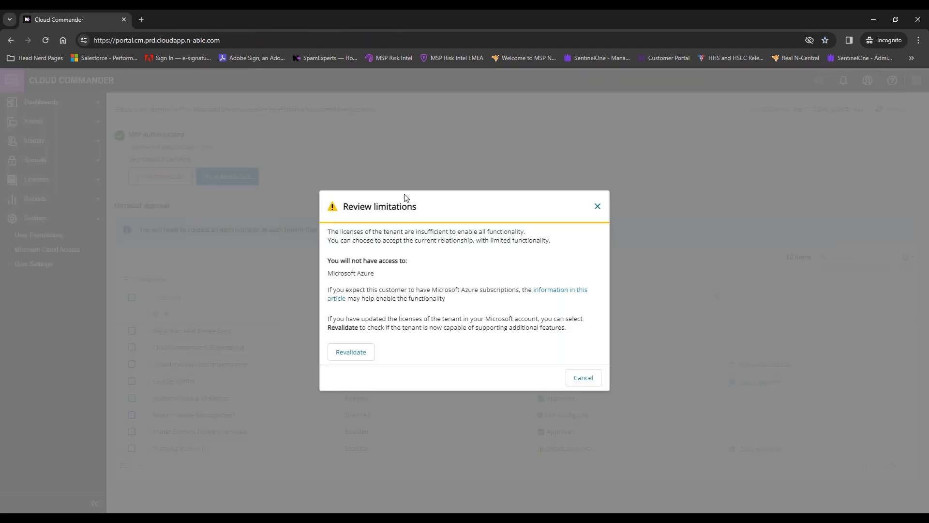
pyautogui.click(585, 382)
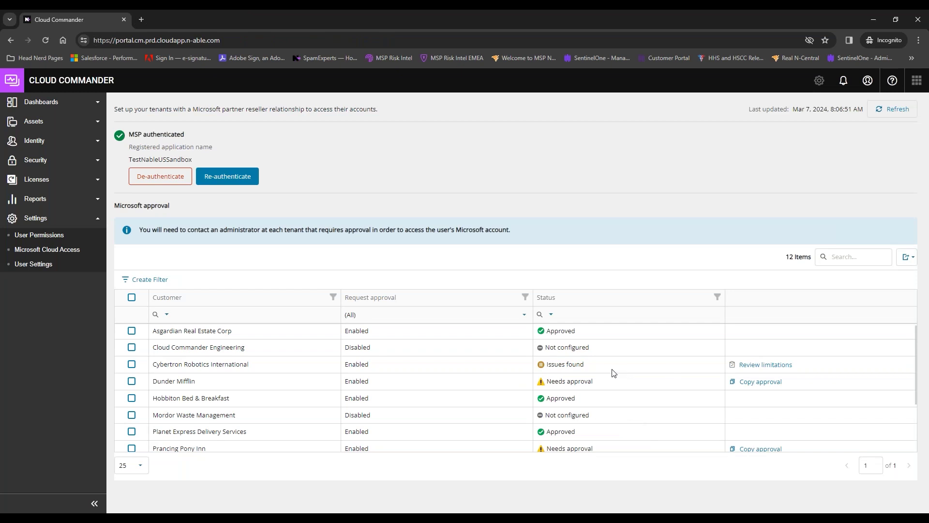
pyautogui.scroll(-2, 649, 382)
pyautogui.scroll(2, 639, 399)
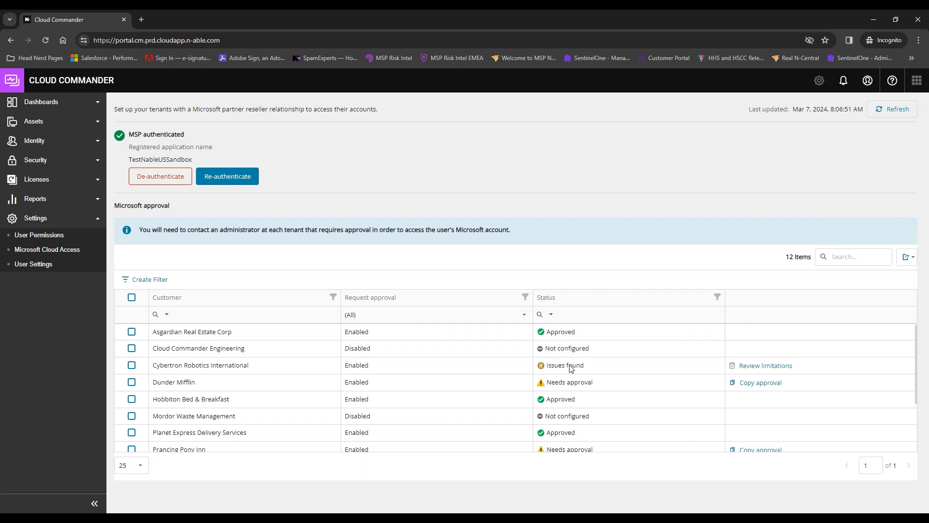
# Step: Show the Identity users of all listed customers except TestNableUSSandbox
pyautogui.click(55, 147)
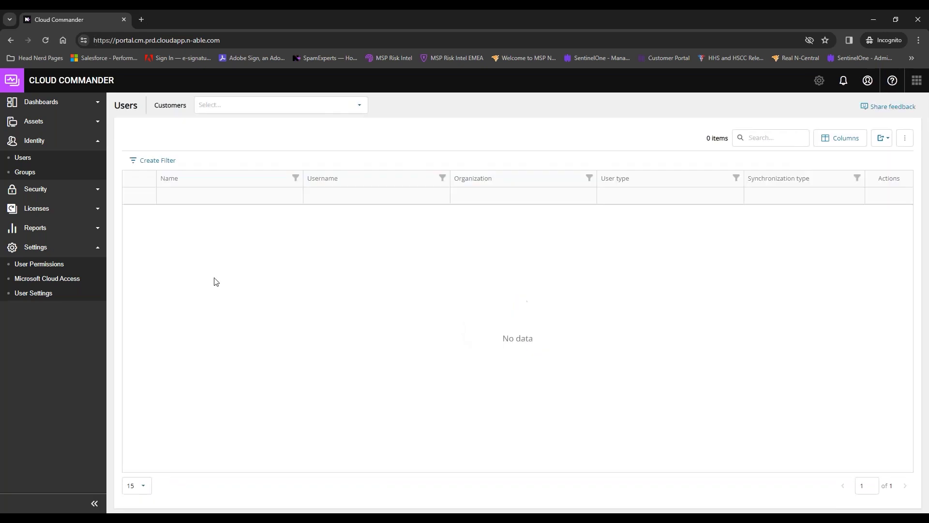
pyautogui.click(310, 113)
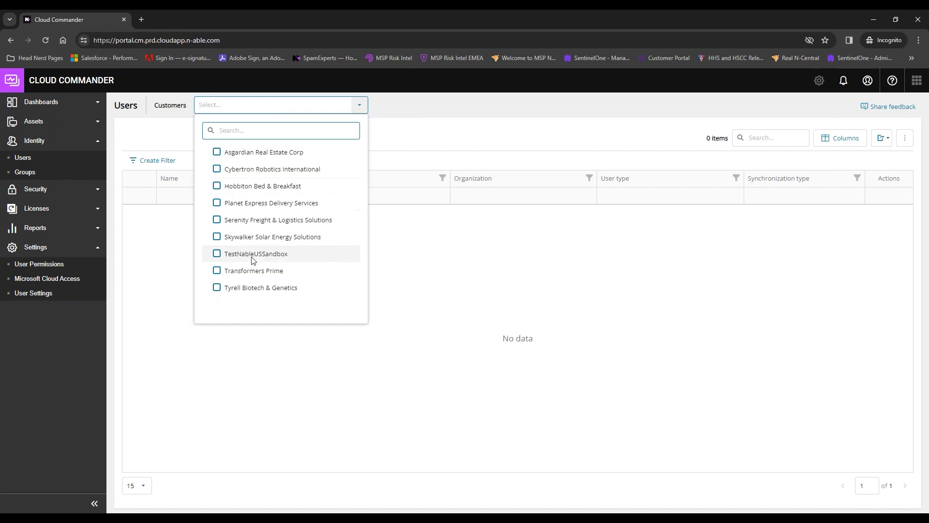
pyautogui.click(217, 288)
pyautogui.click(217, 271)
pyautogui.click(216, 236)
pyautogui.click(217, 220)
pyautogui.click(217, 203)
pyautogui.click(217, 186)
pyautogui.click(217, 169)
pyautogui.click(217, 152)
pyautogui.click(506, 141)
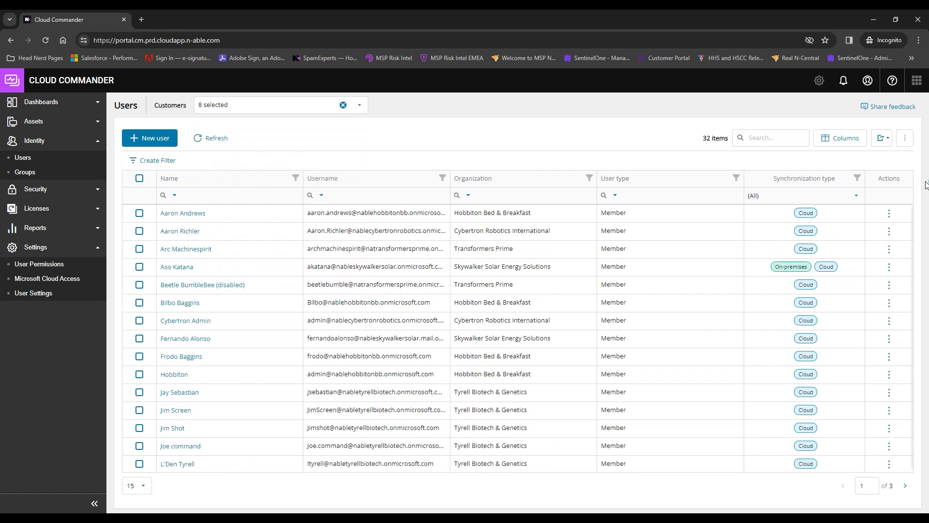
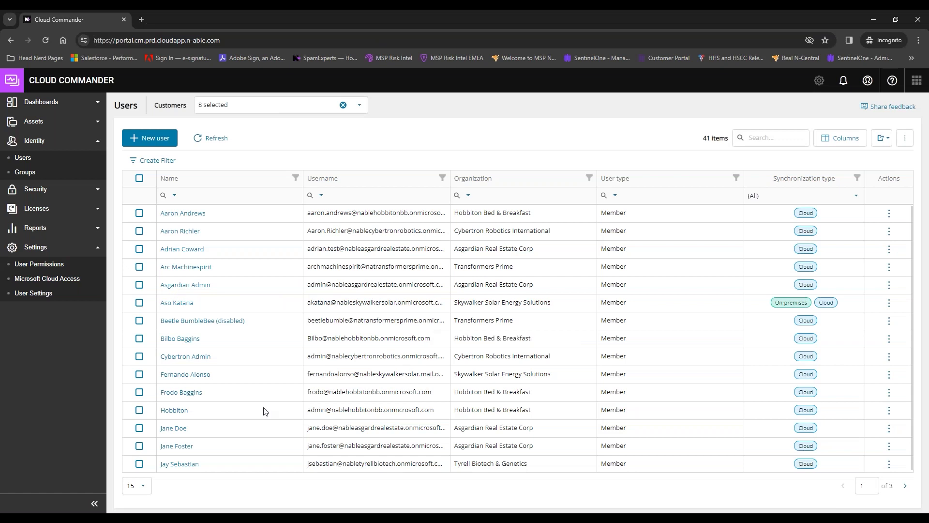
# Step: Examine the bulk and individual management actions available for the first user in the list
pyautogui.click(140, 213)
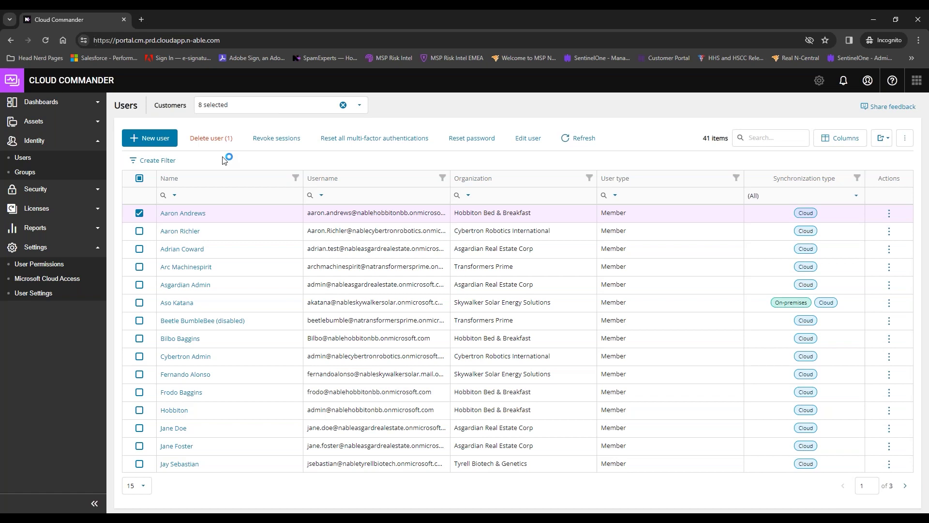
pyautogui.click(139, 213)
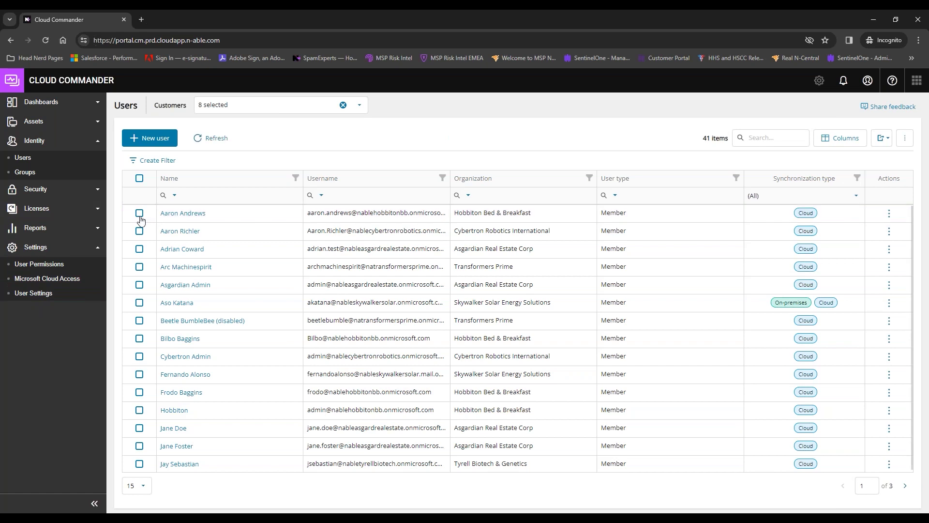
pyautogui.click(889, 213)
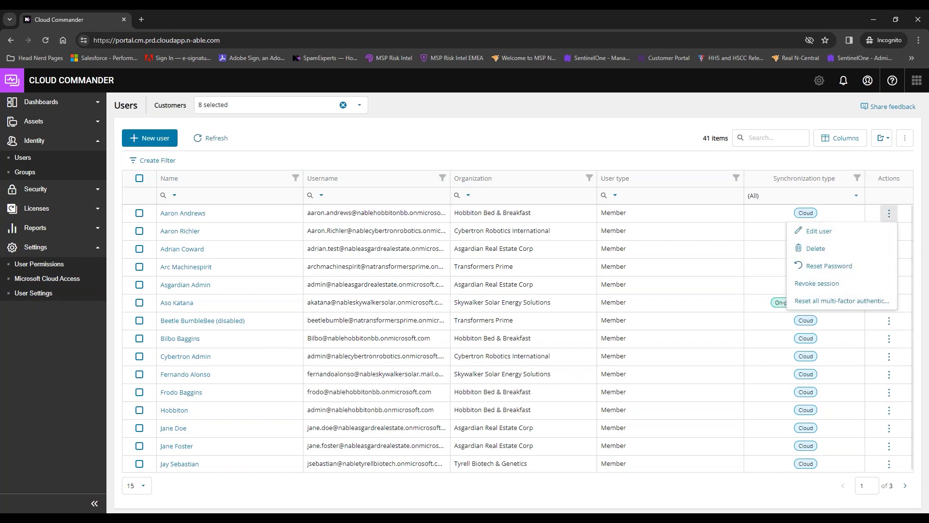
pyautogui.click(894, 216)
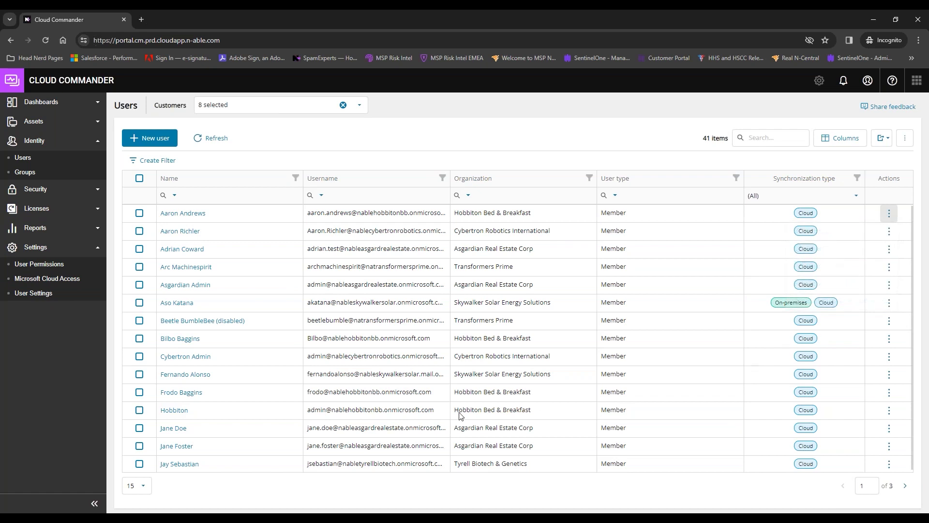
# Step: Start creating a new user and choose Hobbiton Bed & Breakfast as the organization
pyautogui.click(146, 138)
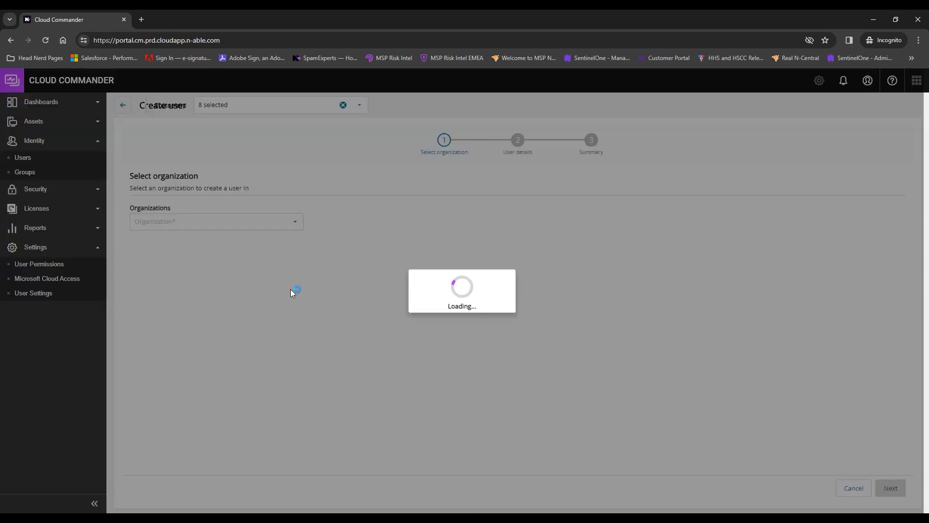
pyautogui.click(193, 220)
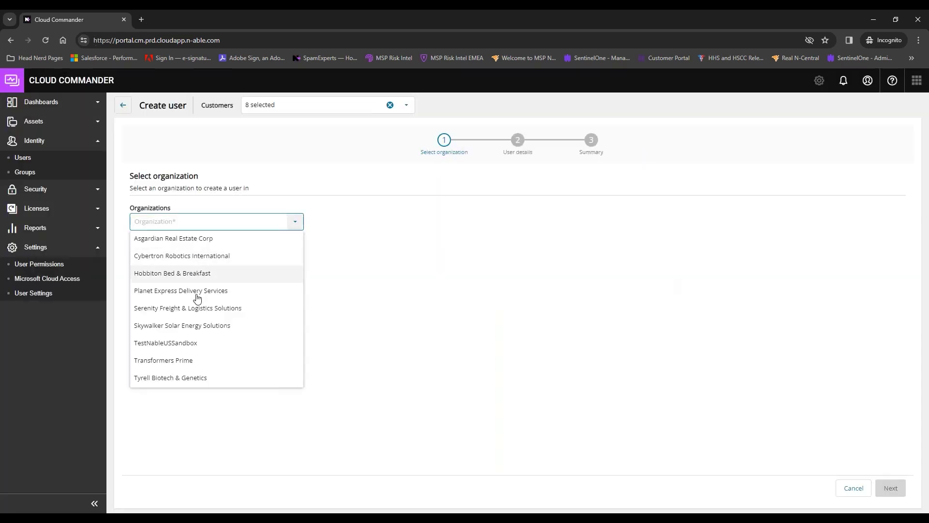
pyautogui.click(208, 273)
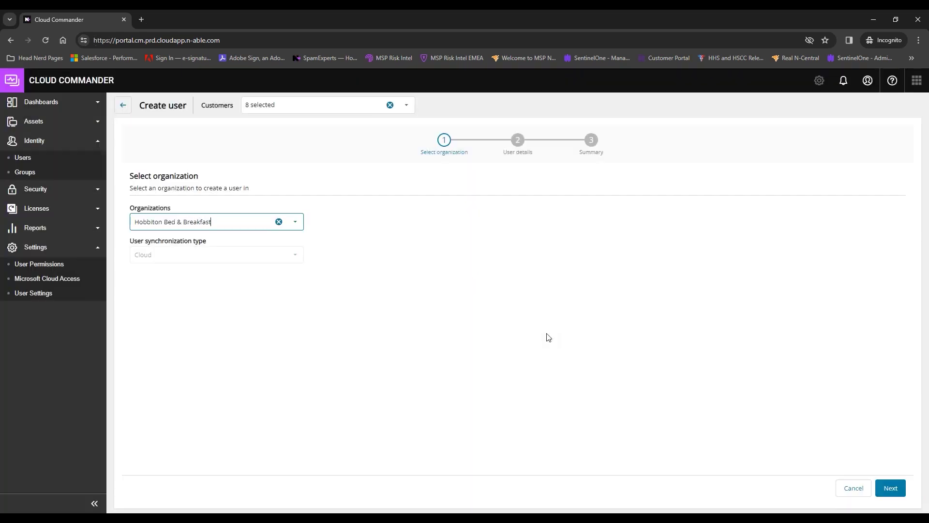
pyautogui.click(202, 257)
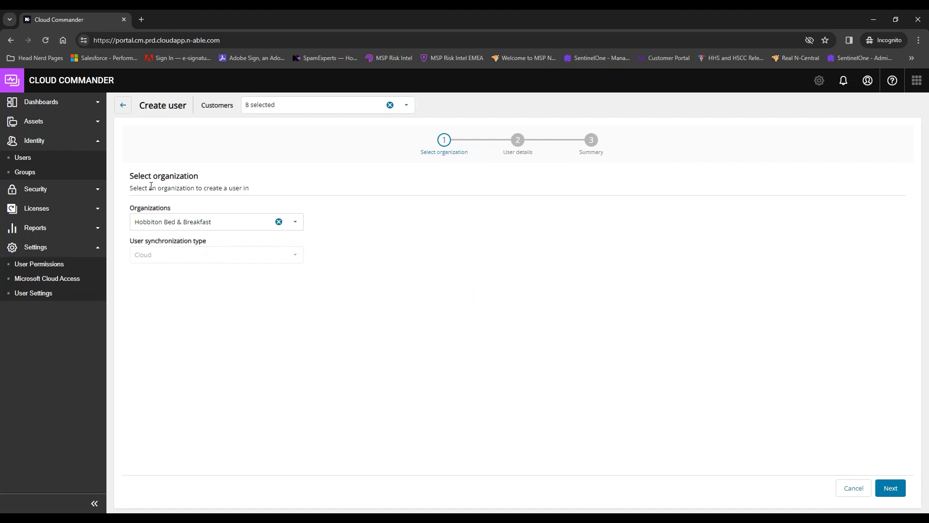
# Step: Change the new user's organization to Skywalker Solar Energy Solutions and continue to the user details
pyautogui.click(297, 221)
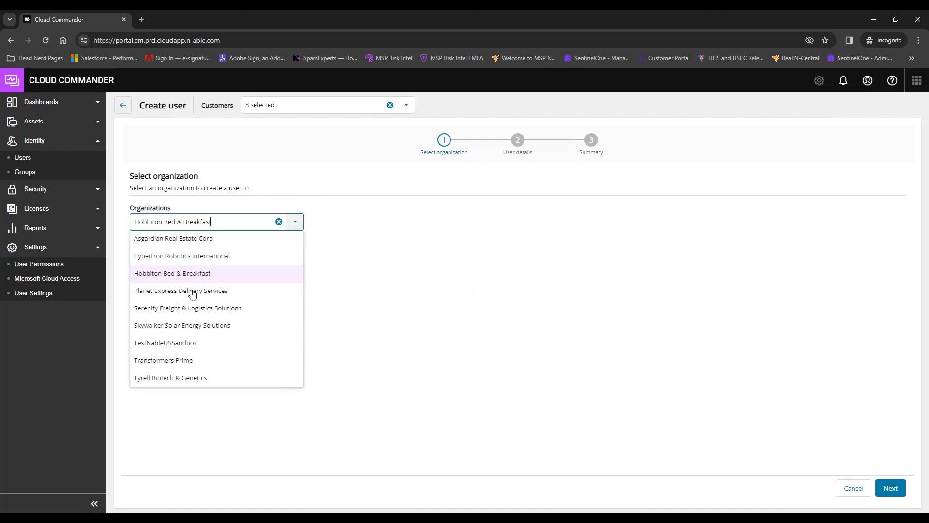
pyautogui.click(182, 326)
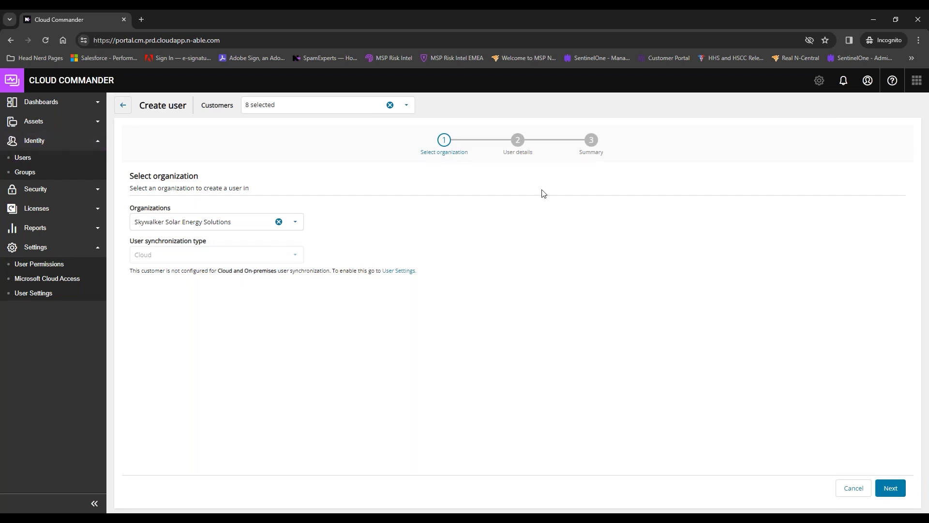
pyautogui.click(891, 488)
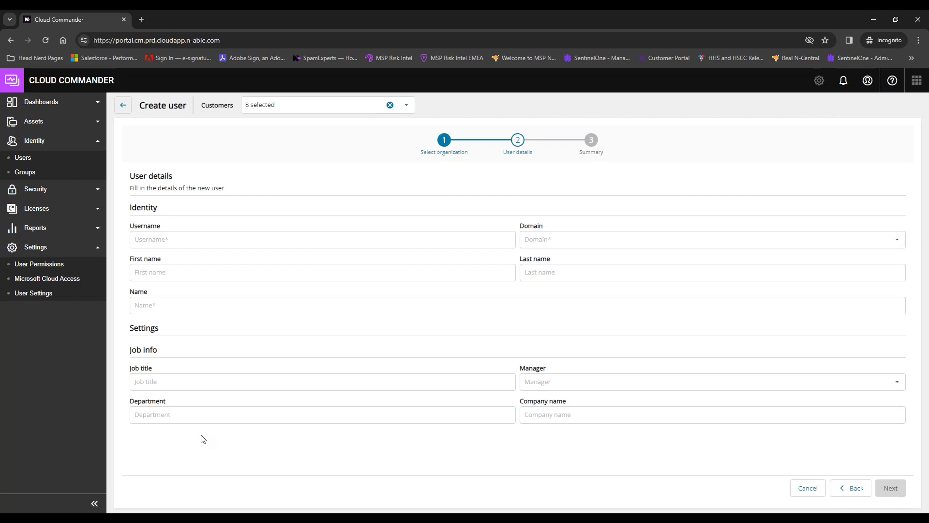
# Step: Review the manager choices in the new user's job info and cancel the user creation
pyautogui.click(557, 386)
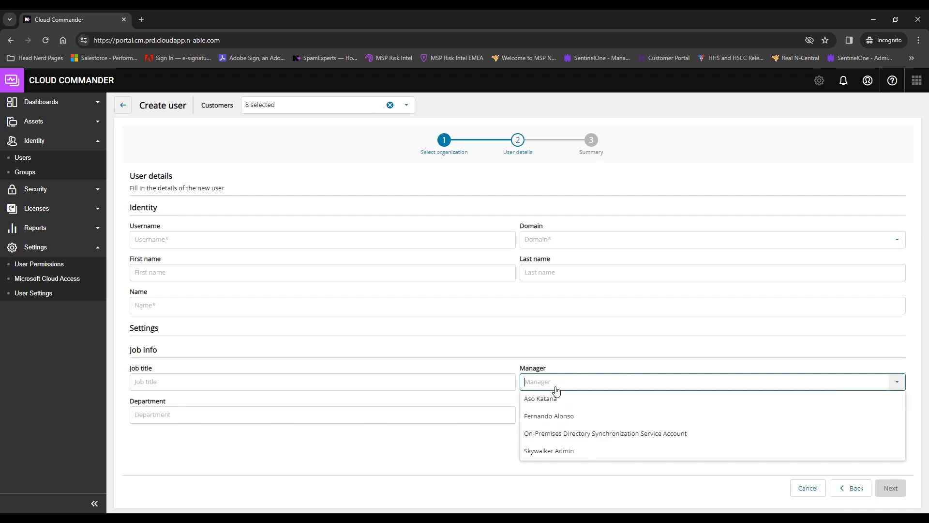
pyautogui.click(404, 460)
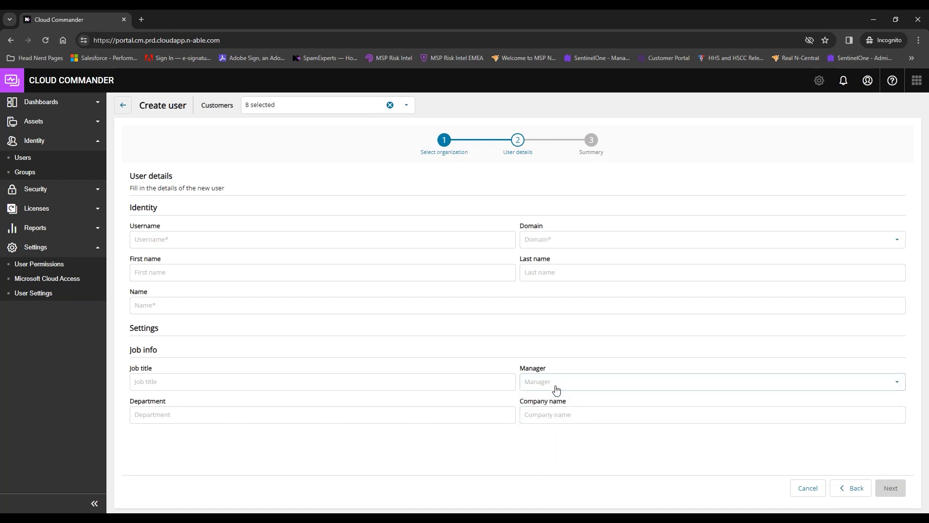
pyautogui.click(807, 491)
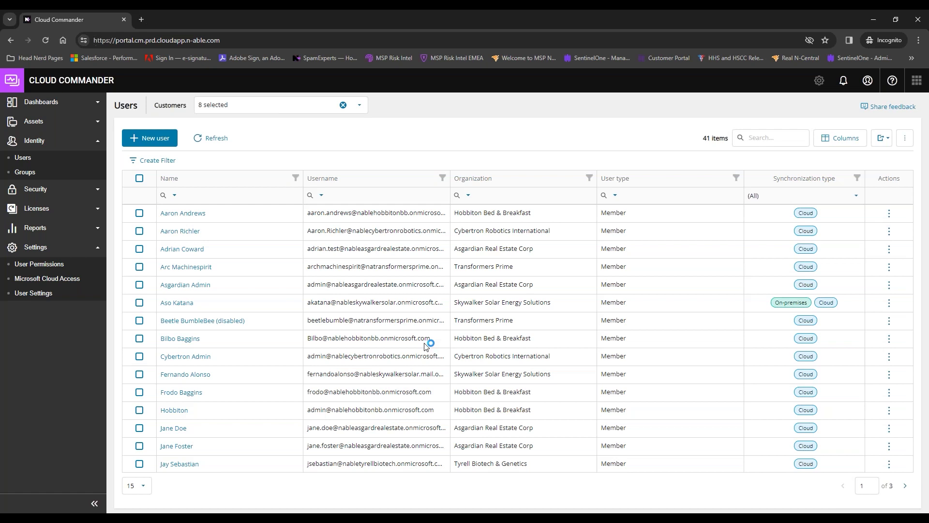
# Step: Open the first listed user's details and review the authentication methods and summary information
pyautogui.click(187, 214)
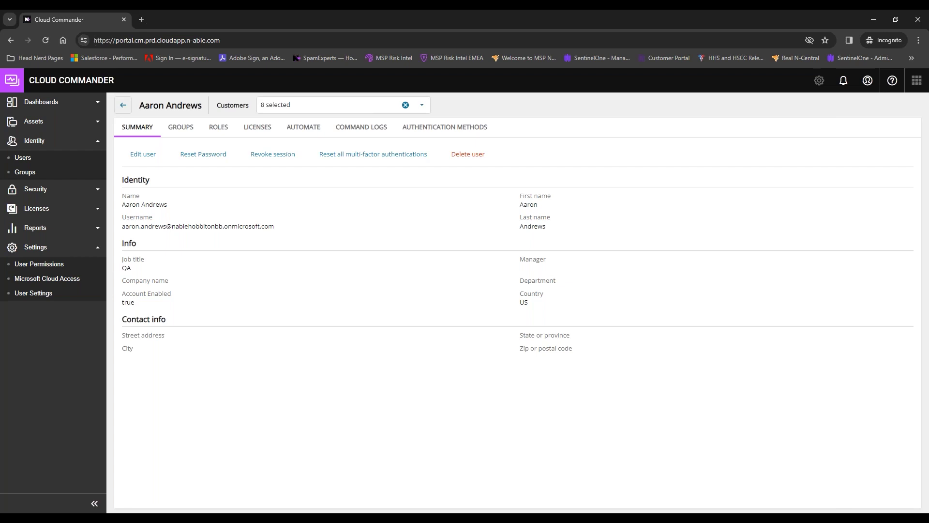
pyautogui.click(442, 128)
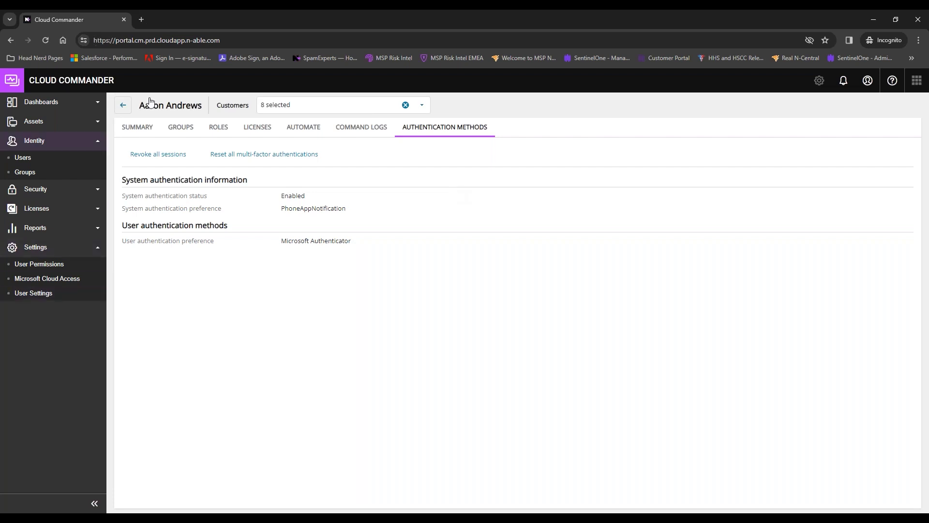
pyautogui.click(139, 132)
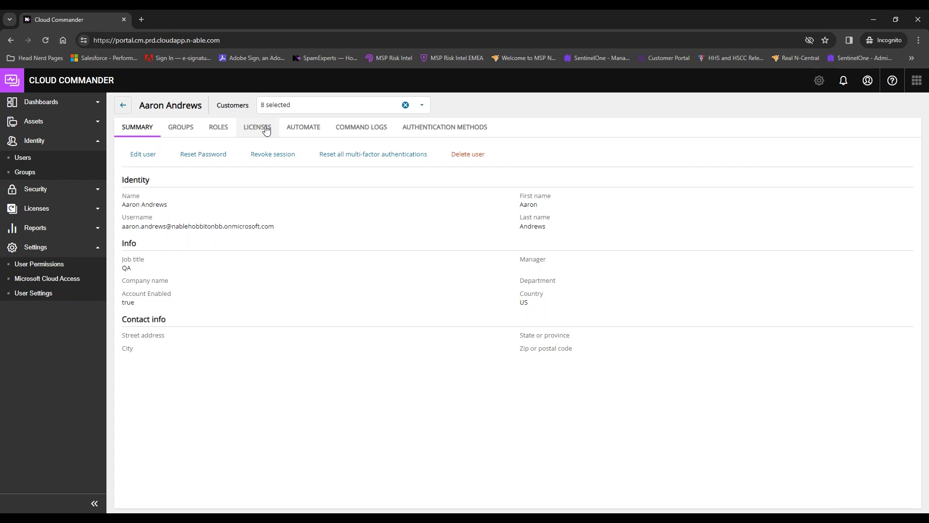
# Step: Open the Cloud Commander User Guide and read how to set up the Power Automate connector and import templates
pyautogui.click(892, 81)
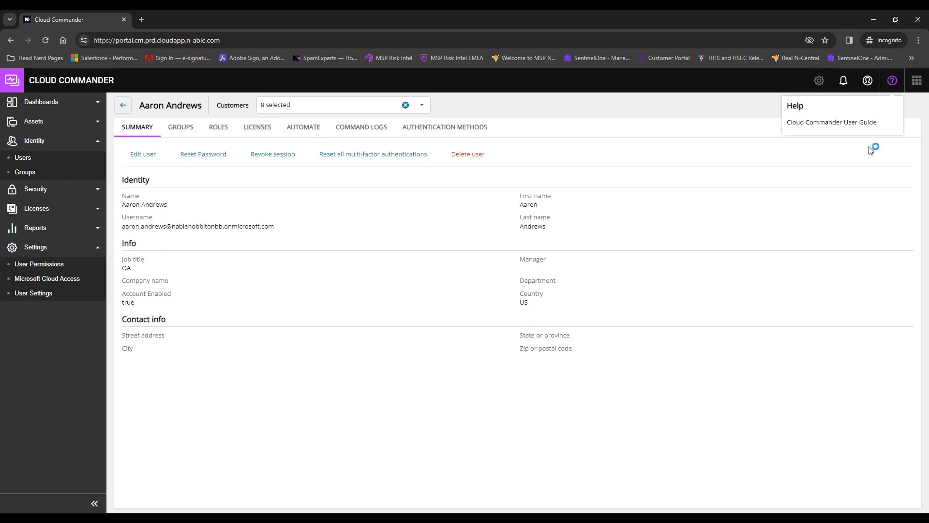
pyautogui.click(832, 122)
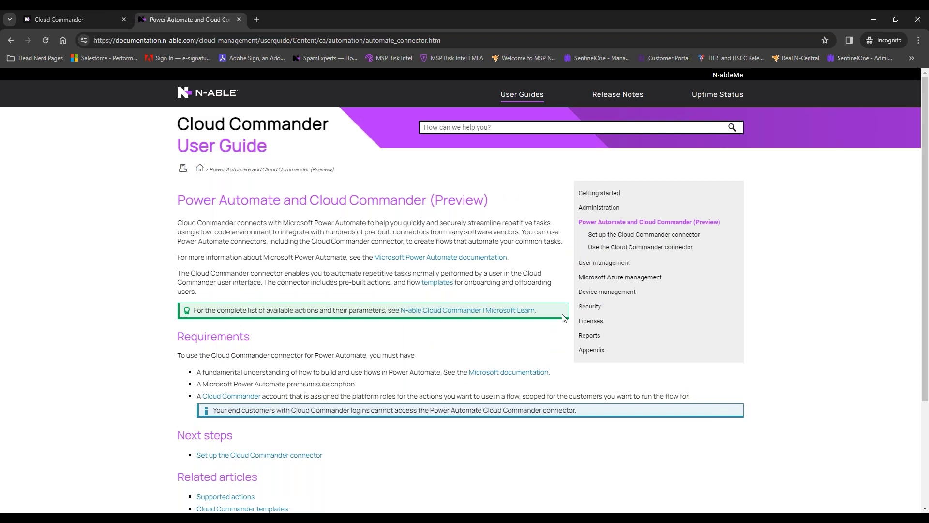
pyautogui.click(629, 236)
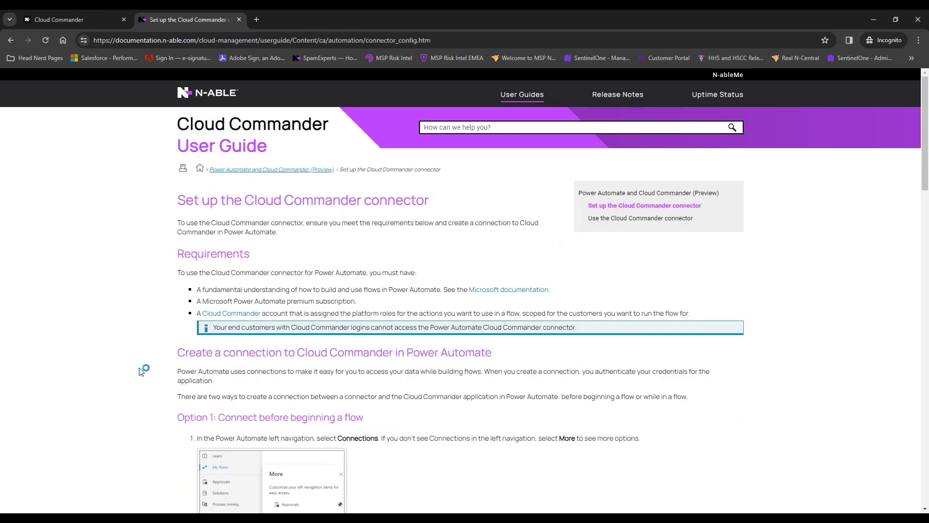
pyautogui.scroll(-5, 407, 311)
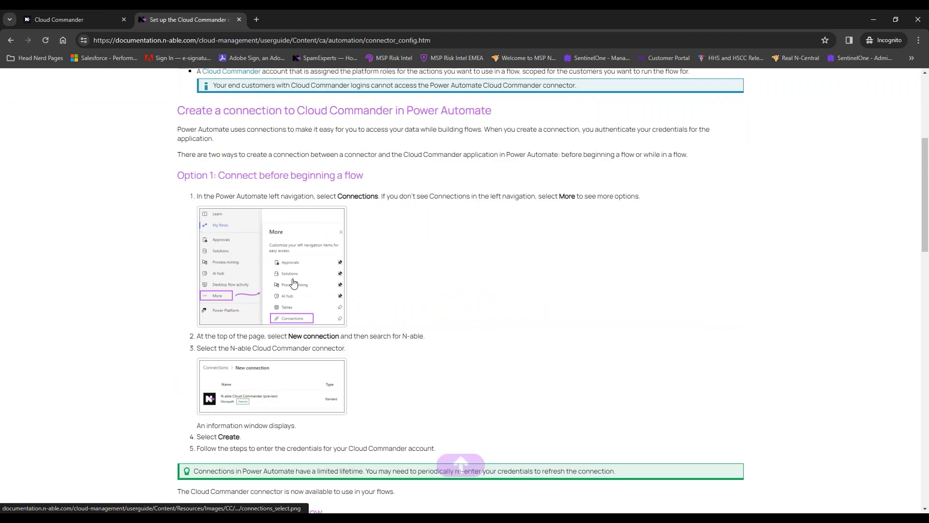
pyautogui.scroll(-8, 425, 314)
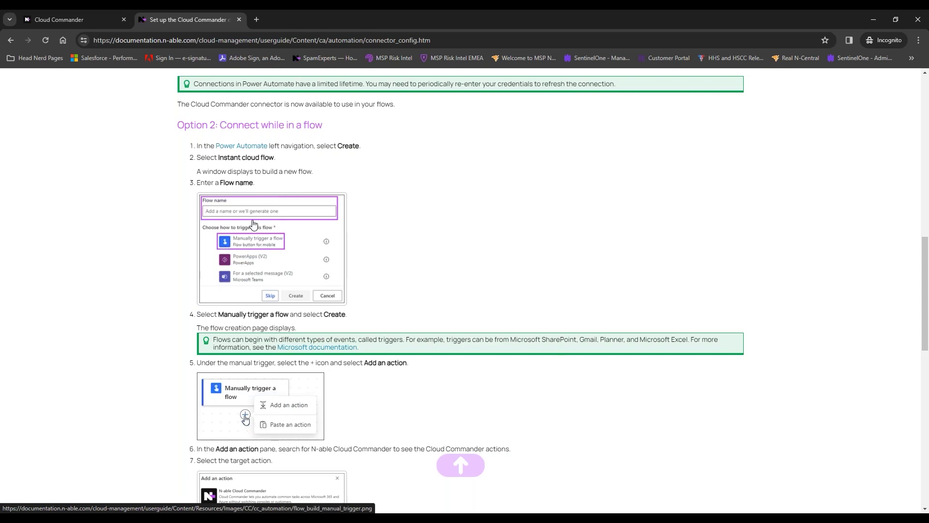
pyautogui.scroll(-7, 254, 224)
pyautogui.scroll(-3, 400, 347)
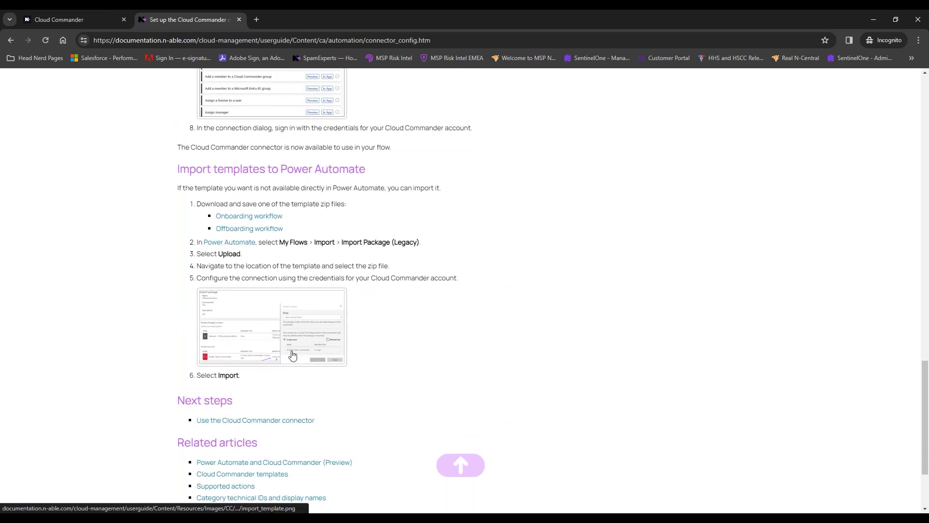
# Step: Read the guide's Cloud Commander templates page about the onboarding and offboarding workflows, and close the guide
pyautogui.click(280, 421)
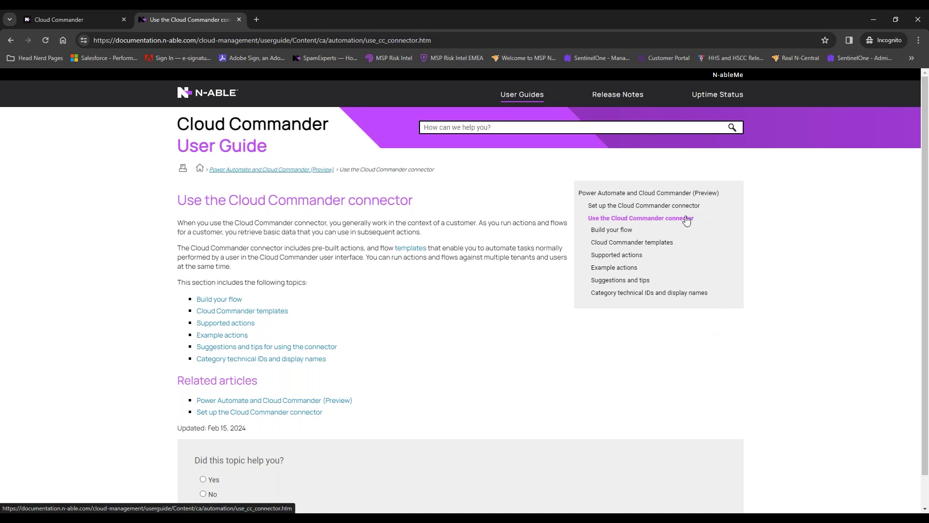
pyautogui.click(673, 241)
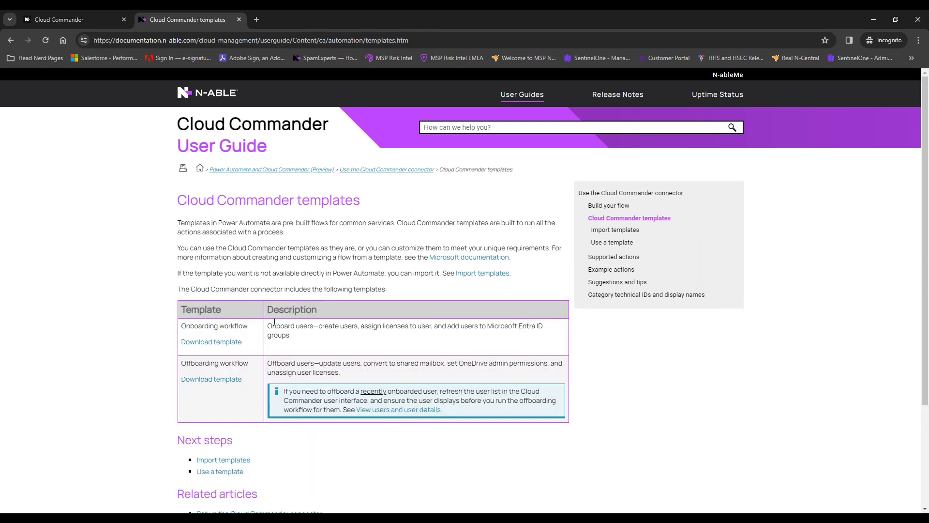
pyautogui.moveTo(247, 329); pyautogui.dragTo(181, 327)
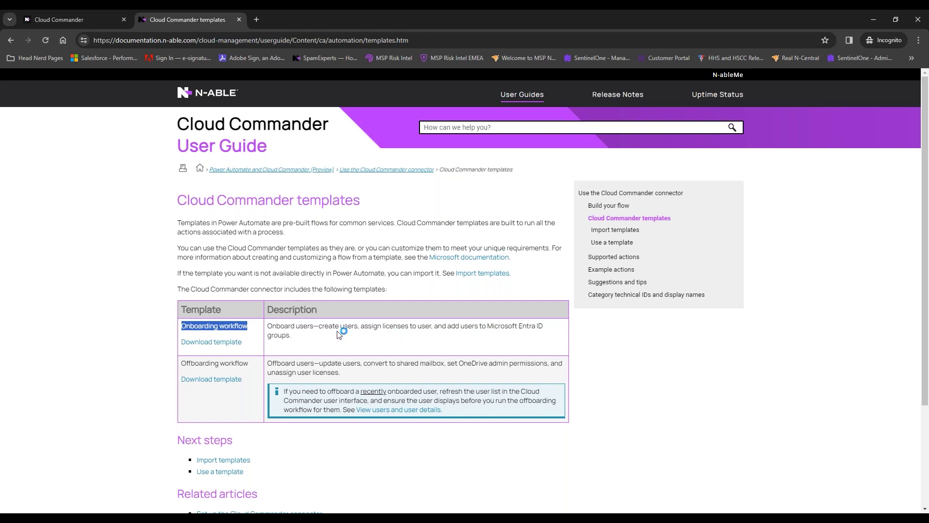
pyautogui.click(676, 354)
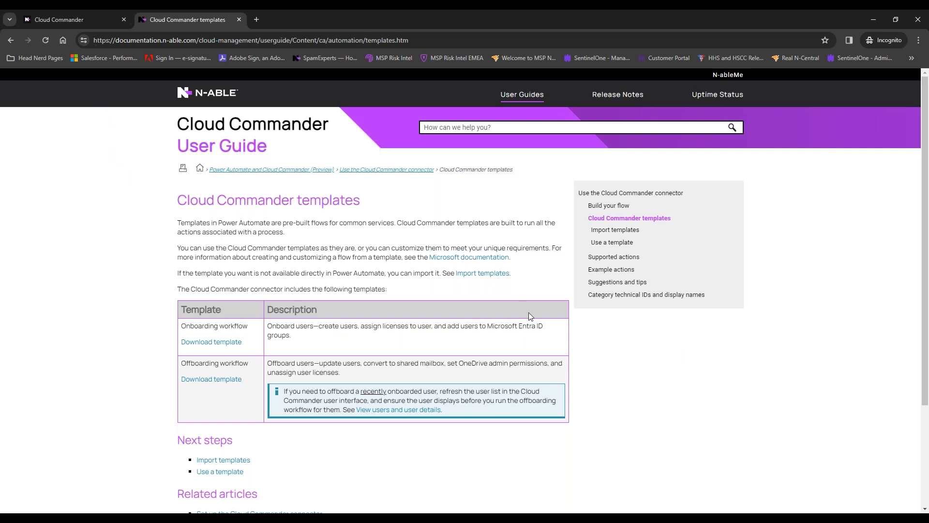
pyautogui.hotkey('ctrl', 'w')
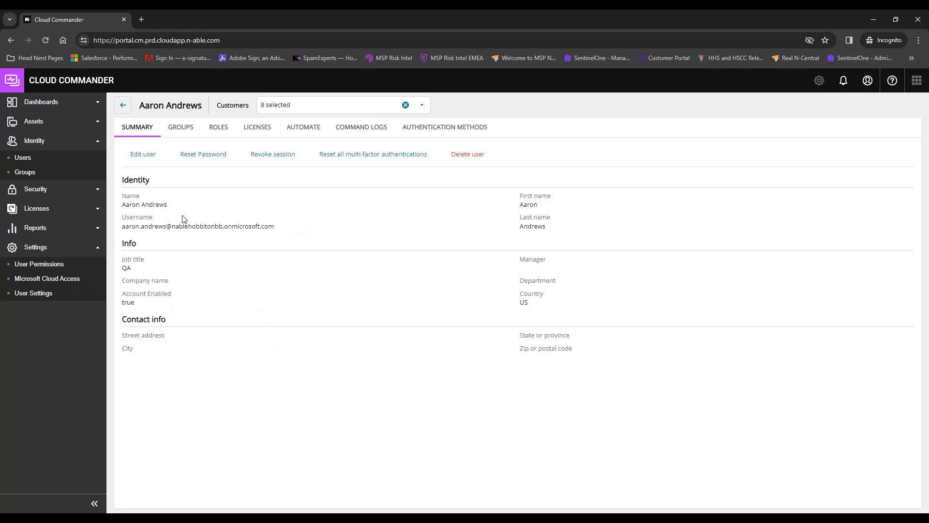
# Step: Assign an Office 365 E5 license with its default services to the open user
pyautogui.click(262, 128)
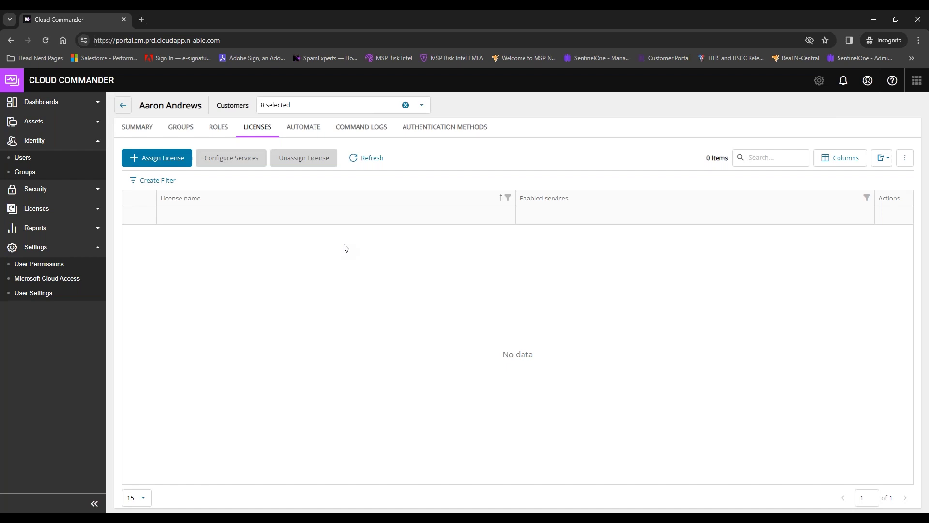
pyautogui.click(162, 158)
pyautogui.click(412, 216)
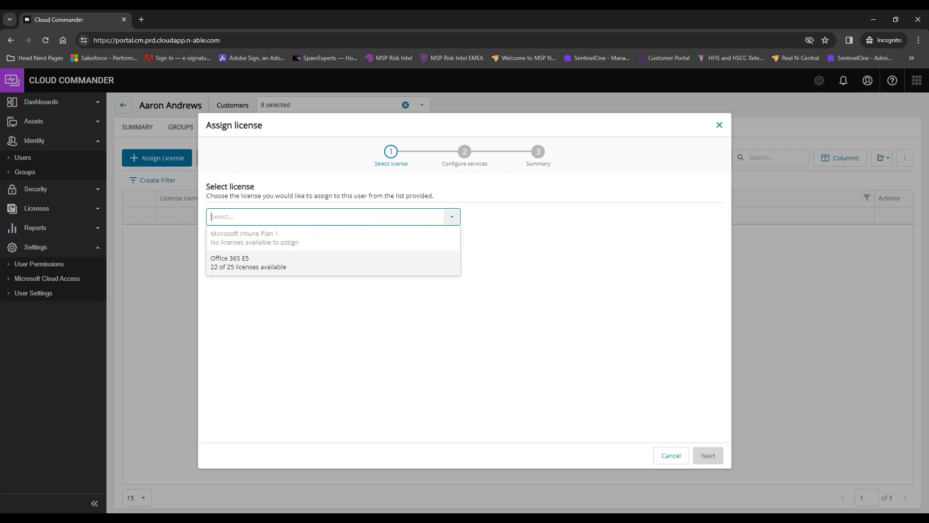
pyautogui.click(324, 271)
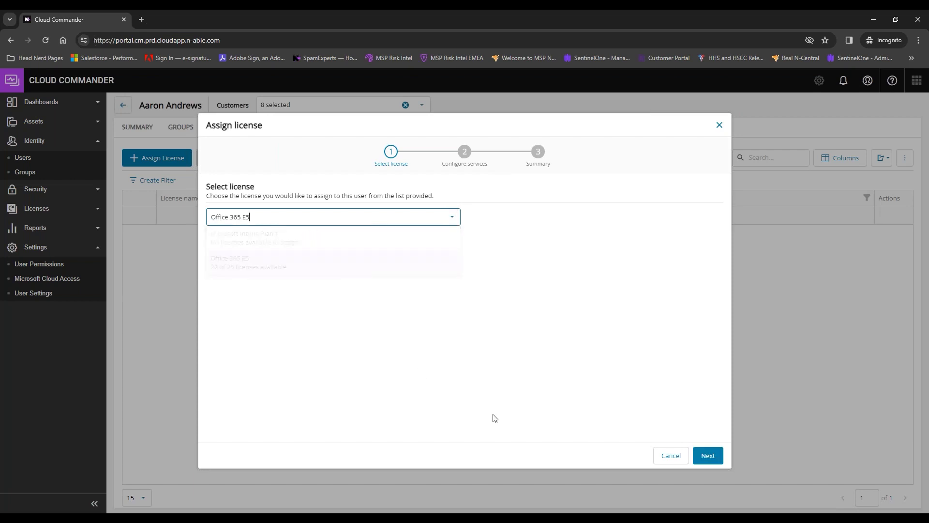
pyautogui.press('Return')
pyautogui.click(705, 456)
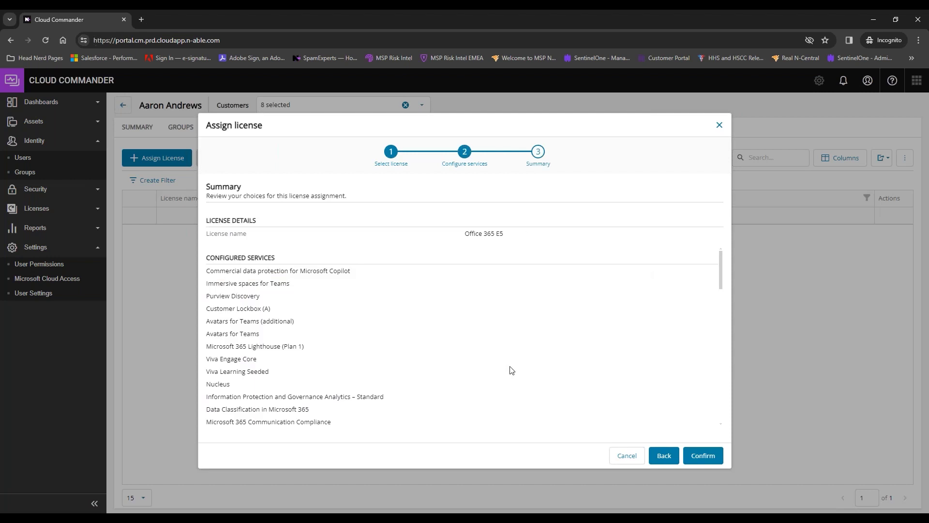
pyautogui.click(704, 456)
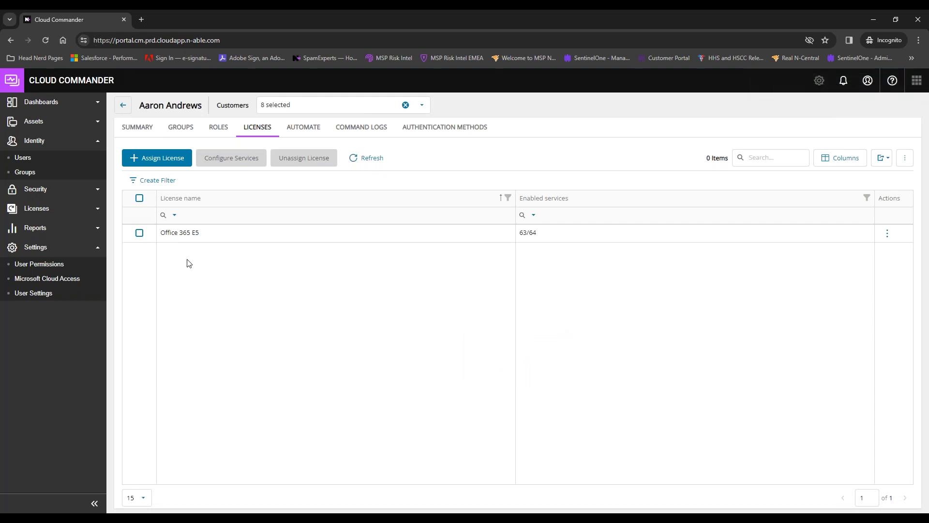
# Step: Examine the configurable services of the user's Office 365 E5 license and leave without making changes
pyautogui.click(140, 234)
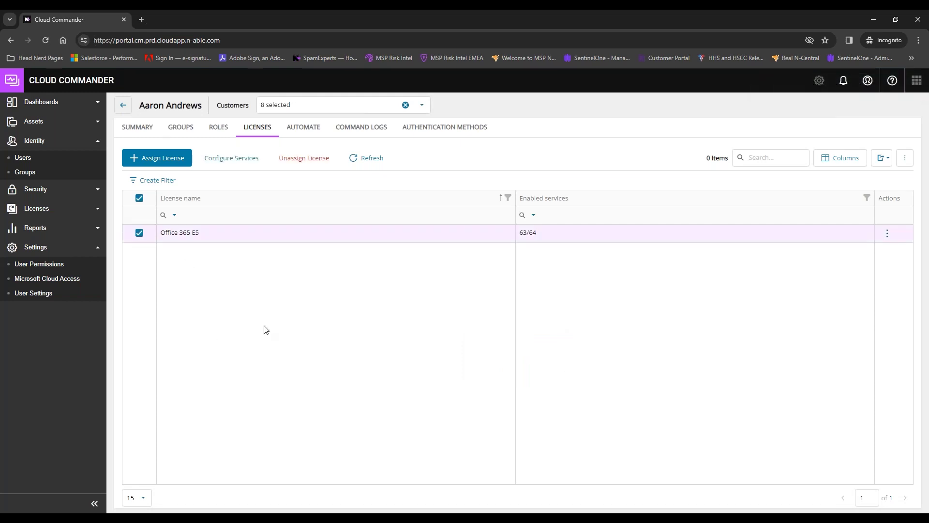
pyautogui.click(232, 159)
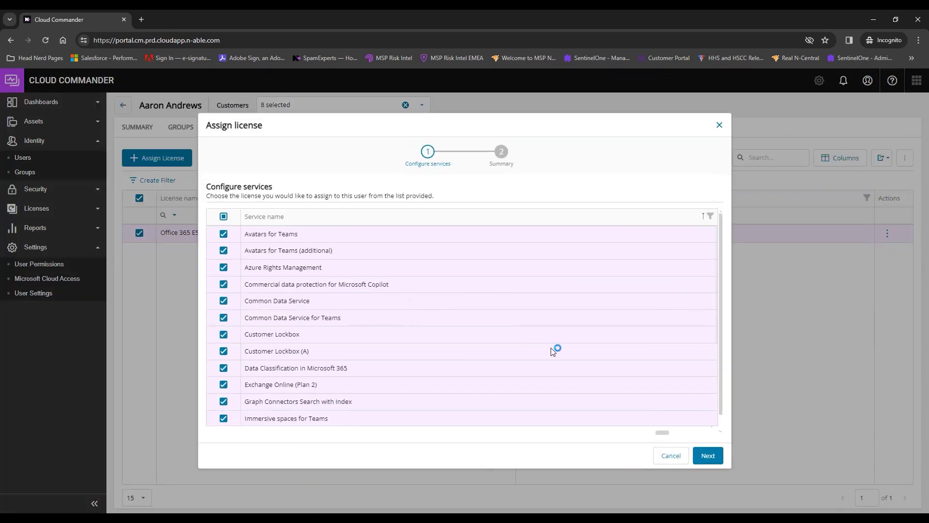
pyautogui.click(684, 457)
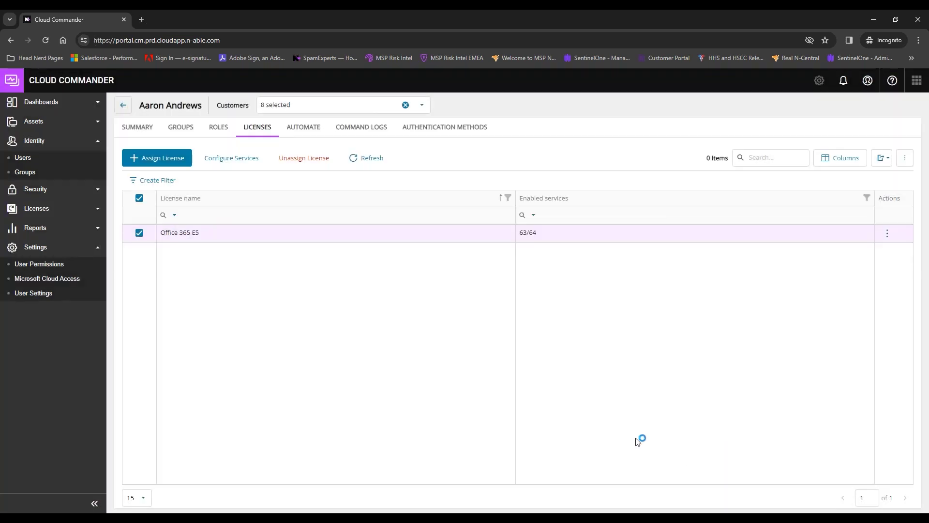
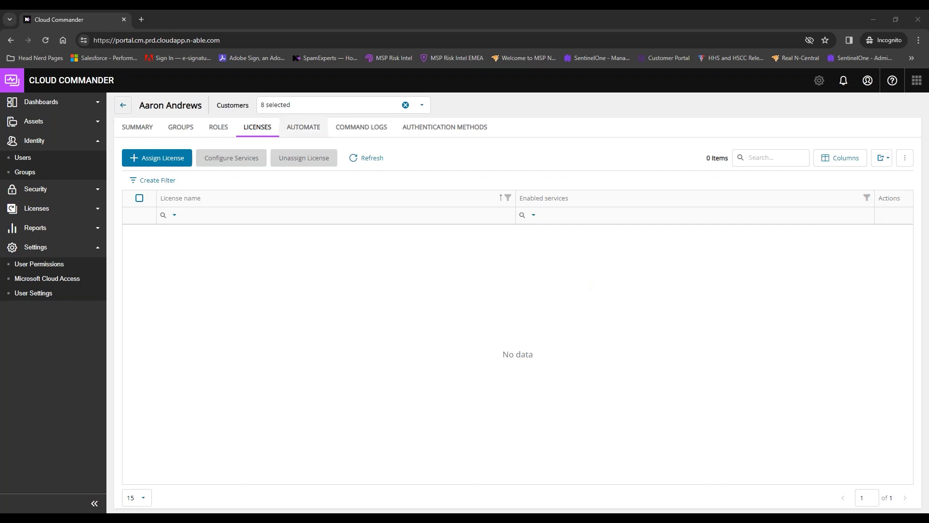
# Step: Examine adding and removing the user's group memberships by marking all five available groups and the existing membership, discarding both selections
pyautogui.click(193, 128)
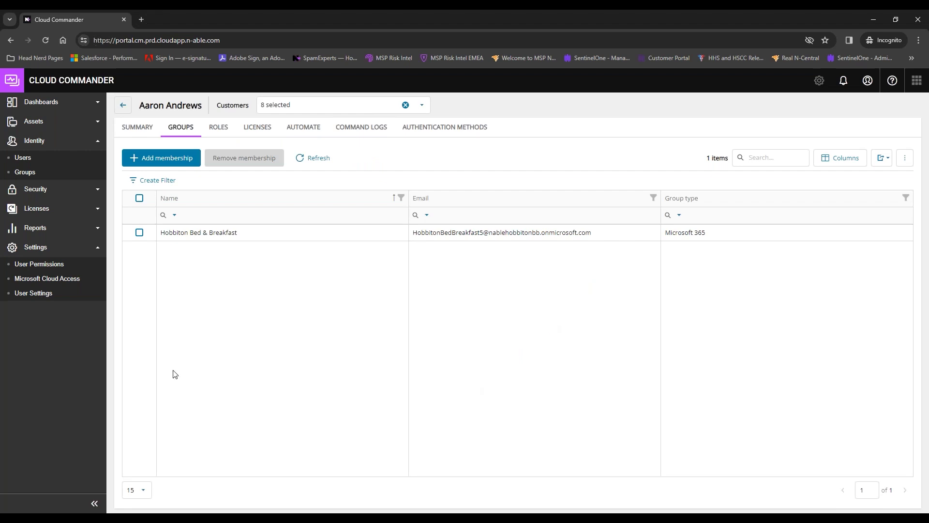
pyautogui.click(165, 165)
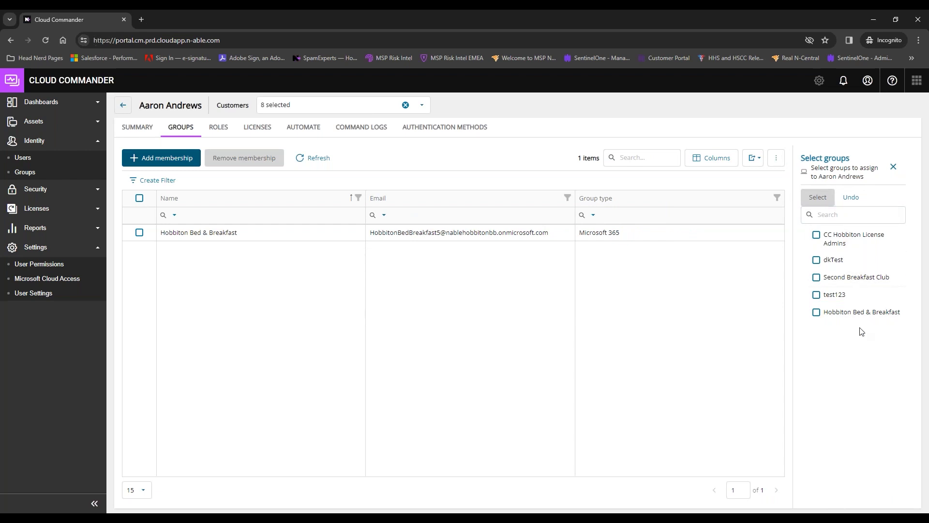
pyautogui.click(816, 236)
pyautogui.click(817, 260)
pyautogui.click(817, 278)
pyautogui.click(817, 295)
pyautogui.click(817, 312)
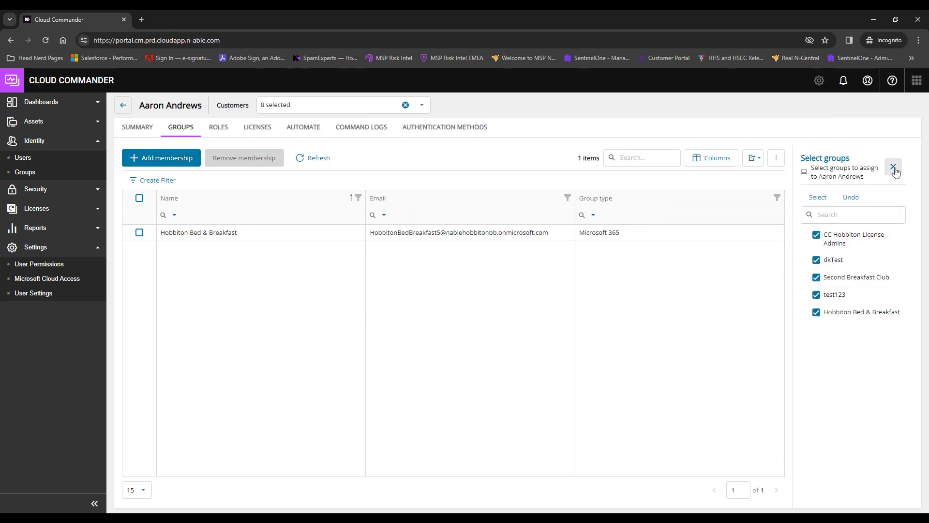
pyautogui.click(894, 166)
pyautogui.click(139, 233)
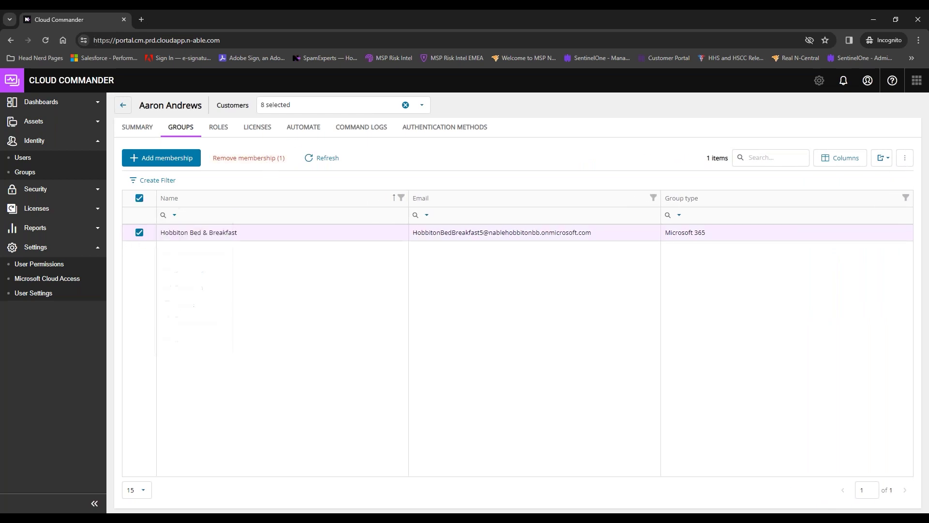
pyautogui.click(139, 234)
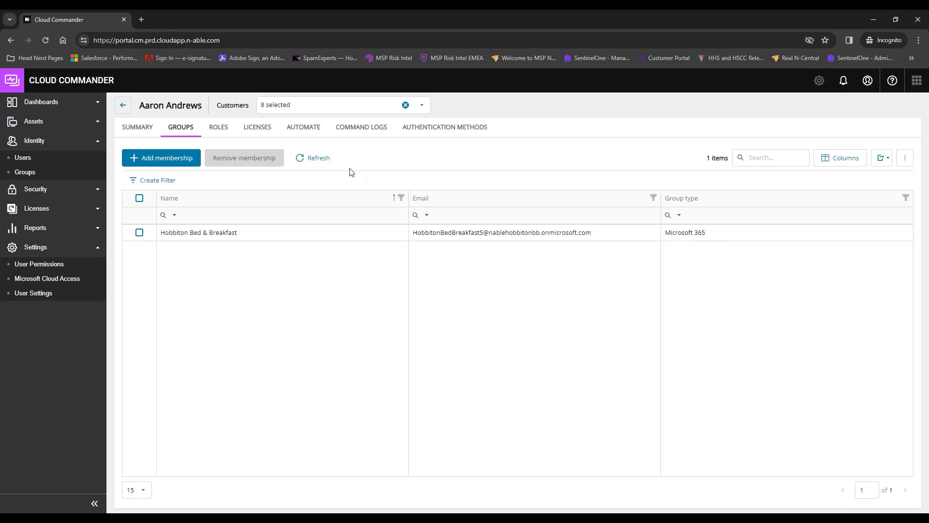
# Step: Return to the user list, add TestNableUSSandbox to the customer filter, and open that tenant's first listed admin user
pyautogui.click(122, 111)
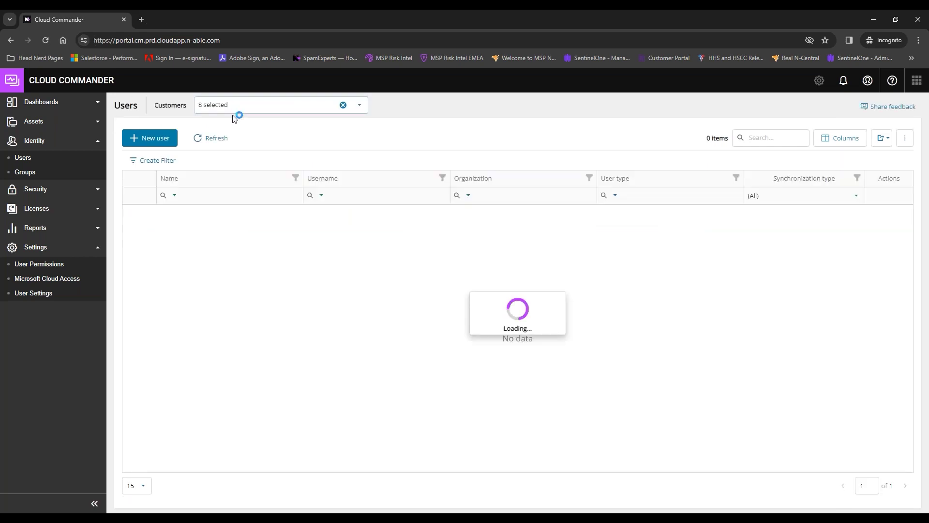
pyautogui.click(284, 108)
pyautogui.click(216, 255)
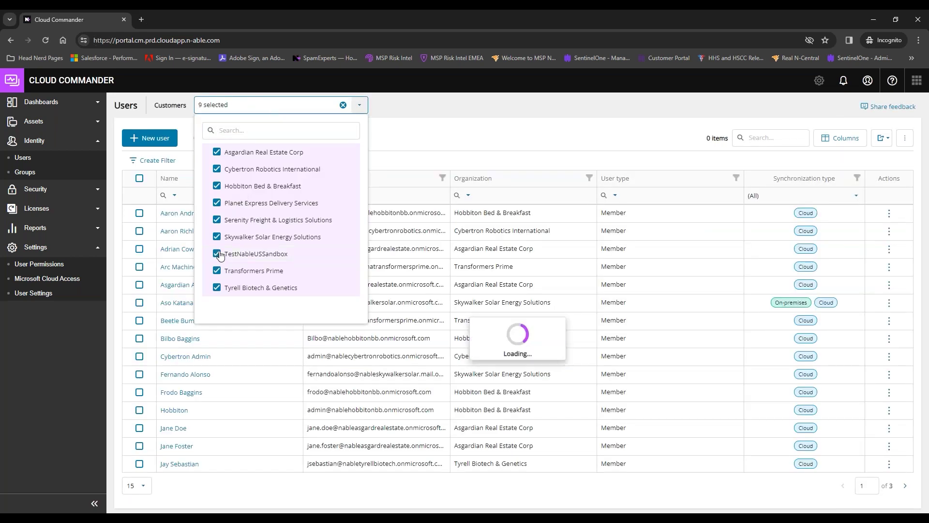
pyautogui.click(419, 148)
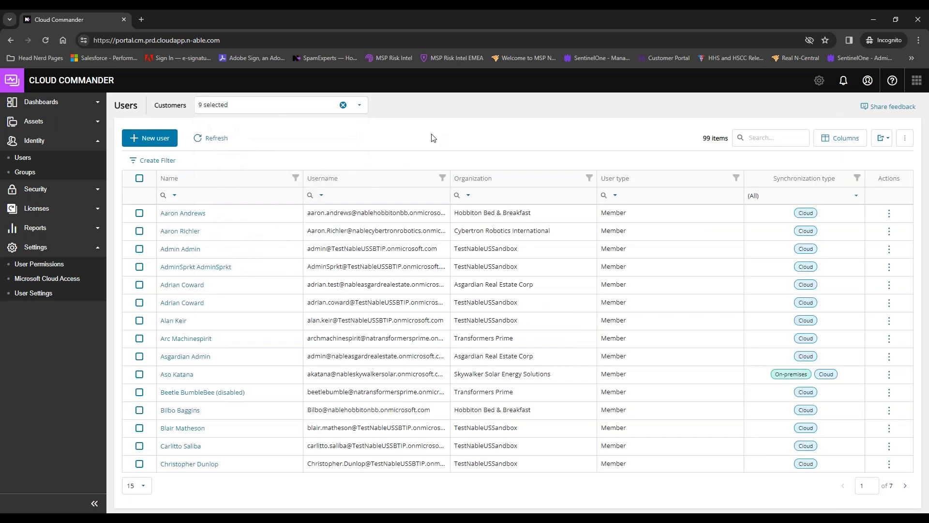
pyautogui.click(174, 249)
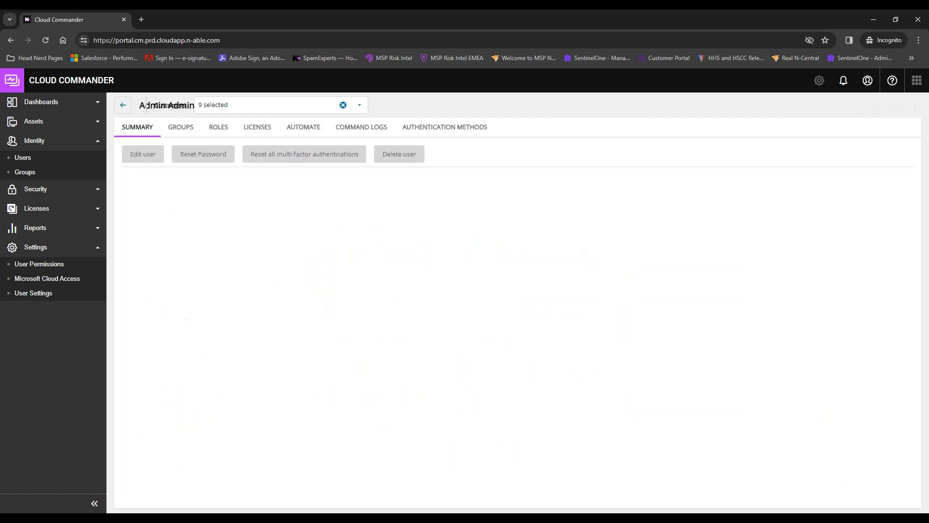
# Step: Add the open admin user to the CC Admins group
pyautogui.click(181, 127)
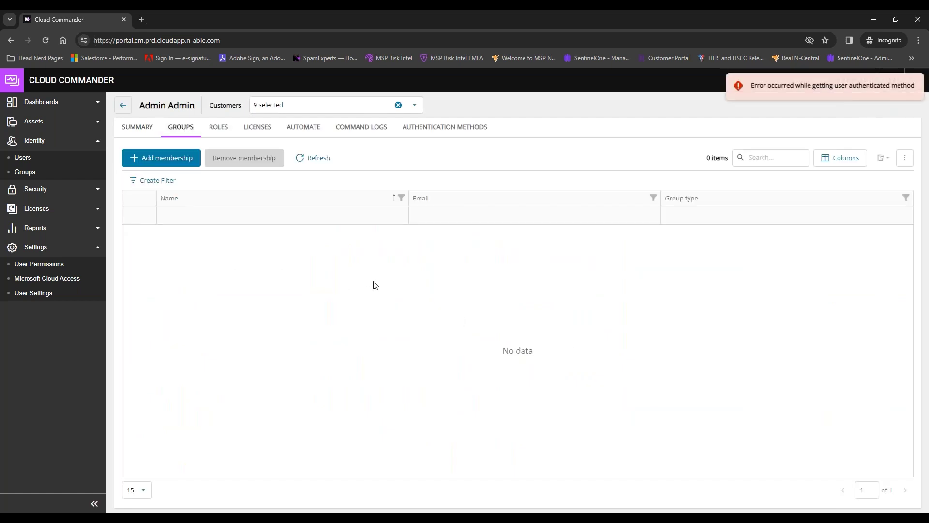
pyautogui.click(155, 159)
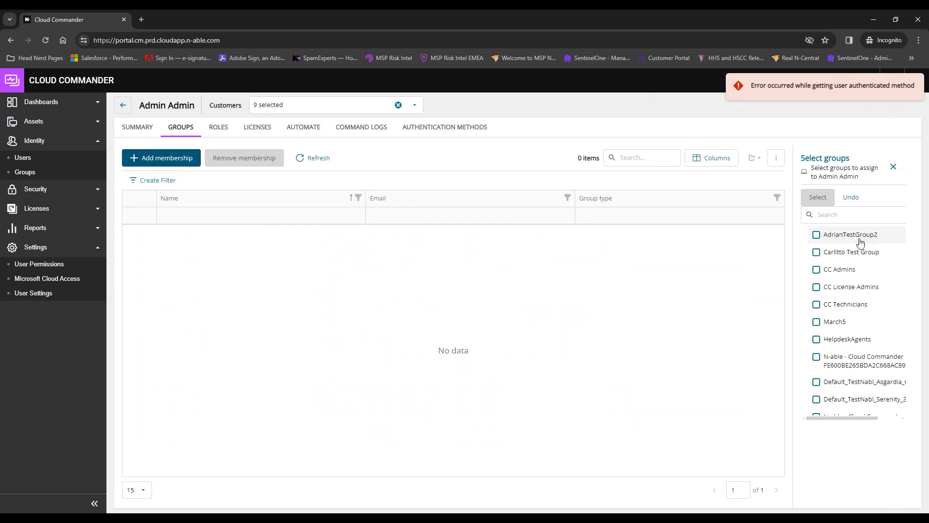
pyautogui.click(816, 269)
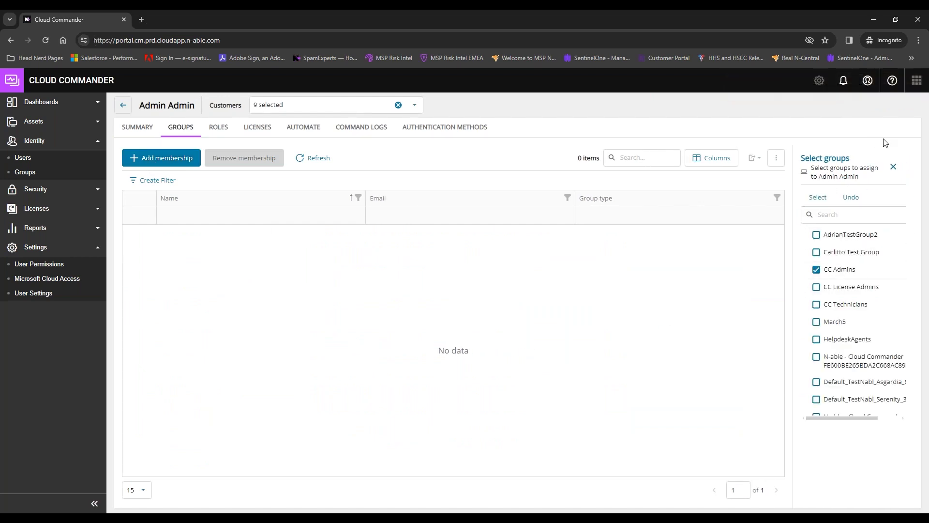
pyautogui.click(818, 197)
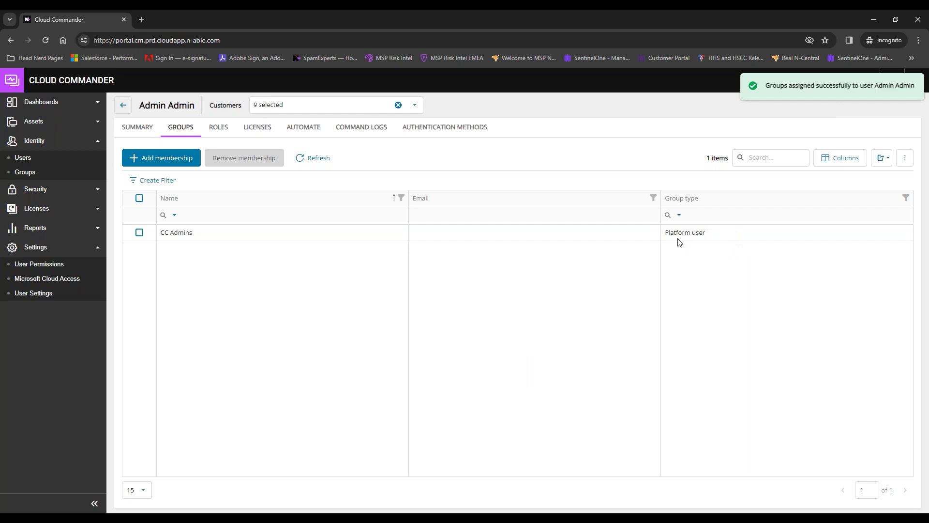
# Step: Remove the admin user's CC Admins group membership
pyautogui.click(148, 232)
pyautogui.click(269, 160)
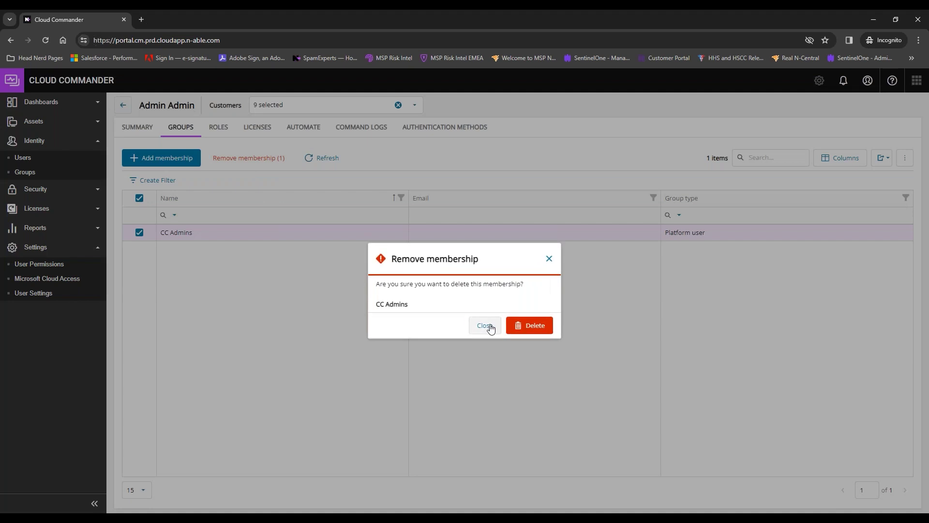
pyautogui.click(531, 324)
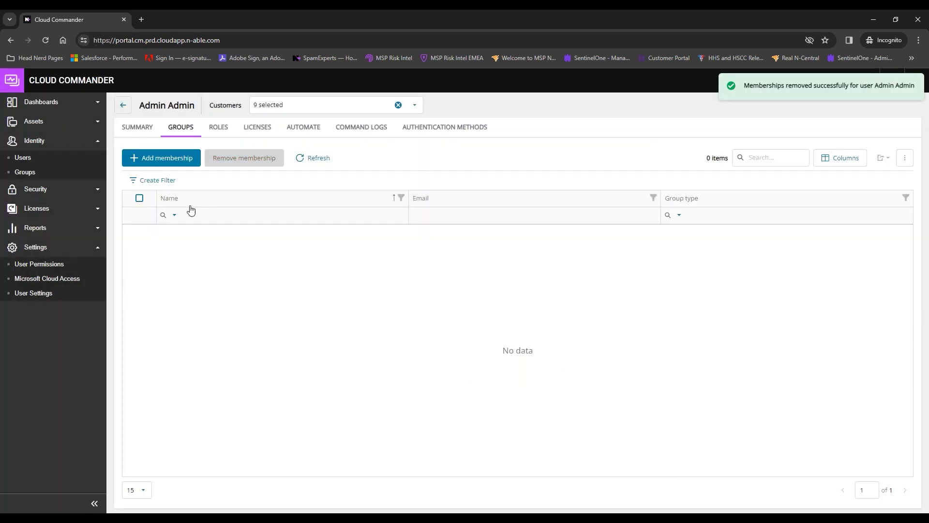
# Step: Return to the user list, reduce the customer filter to eight customers, and open the first Hobbiton Bed & Breakfast user's platform roles
pyautogui.click(123, 105)
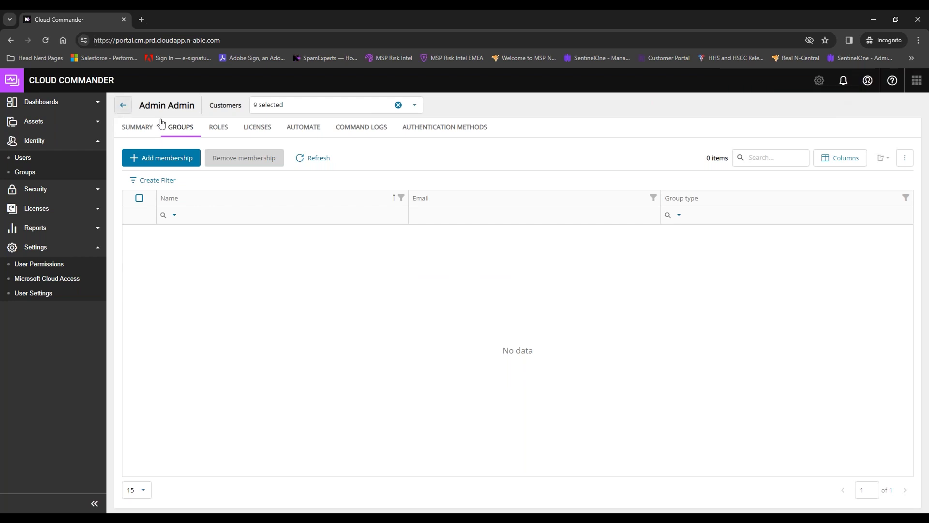
pyautogui.click(276, 106)
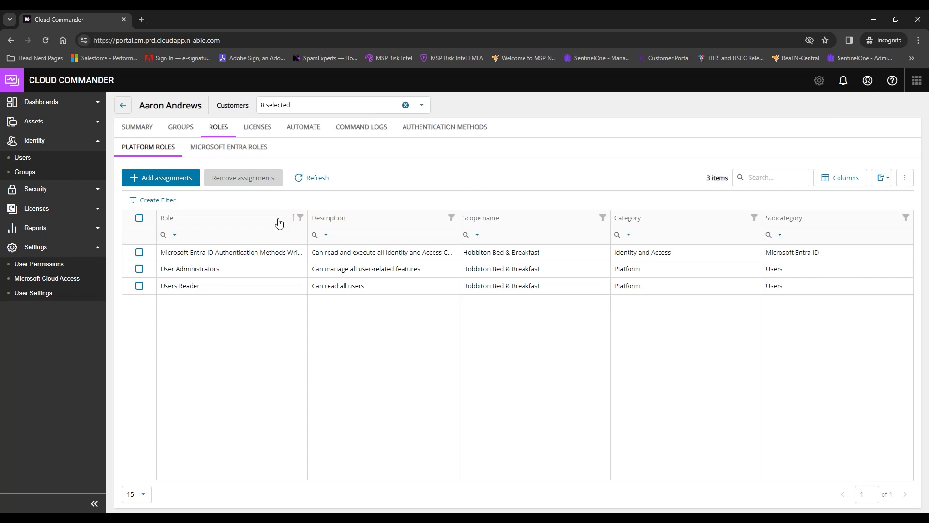
# Step: Examine the full list of platform roles that can be assigned to the open user, and leave without selecting any
pyautogui.click(149, 179)
pyautogui.click(316, 228)
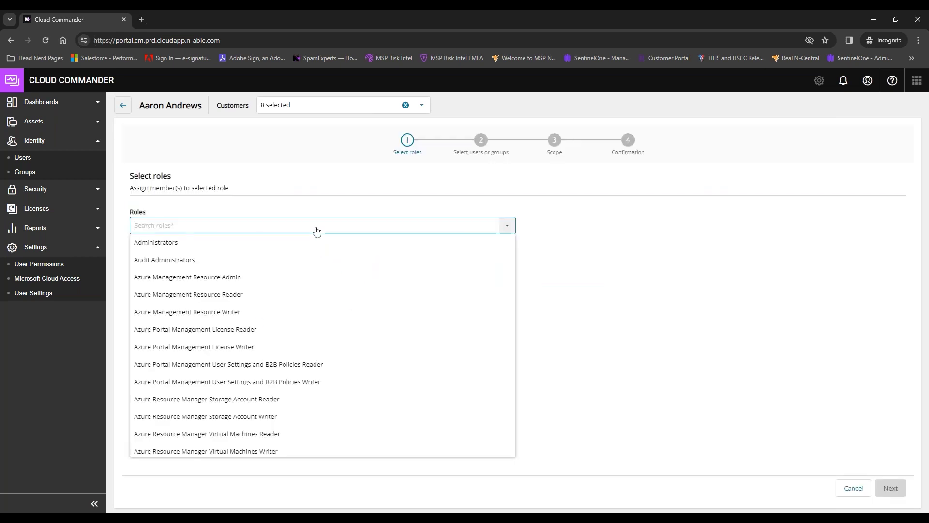
pyautogui.scroll(-8, 322, 421)
pyautogui.scroll(-4, 344, 439)
pyautogui.scroll(-10, 348, 404)
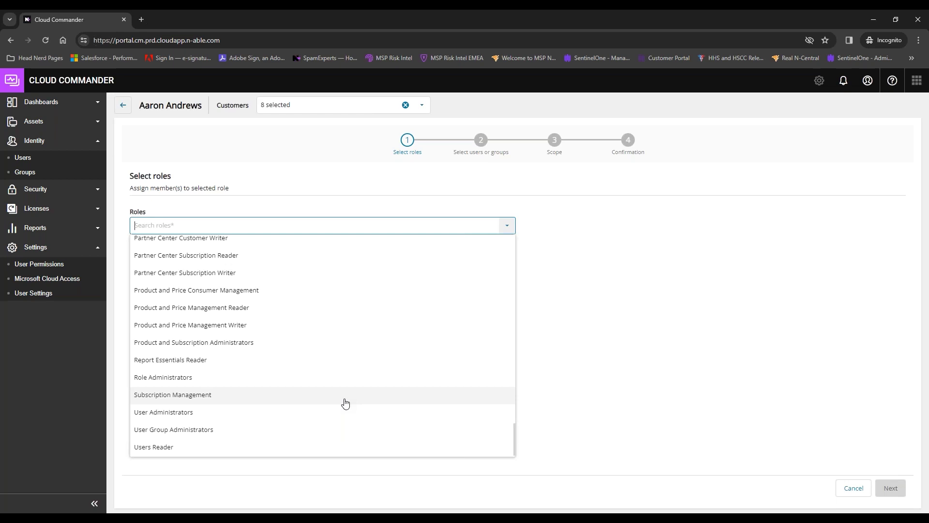
pyautogui.click(89, 110)
pyautogui.click(514, 329)
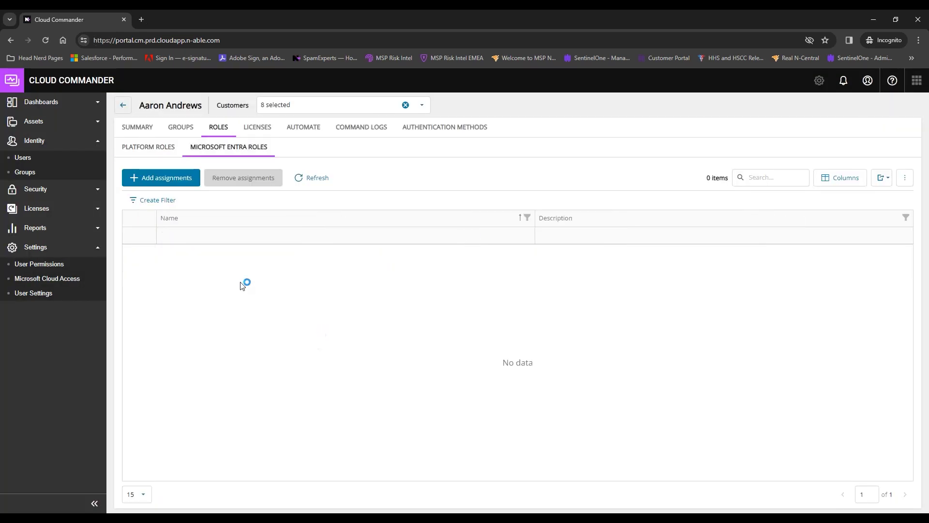
# Step: Examine the Microsoft Entra roles that can be assigned to the open user, and leave without selecting any
pyautogui.click(177, 180)
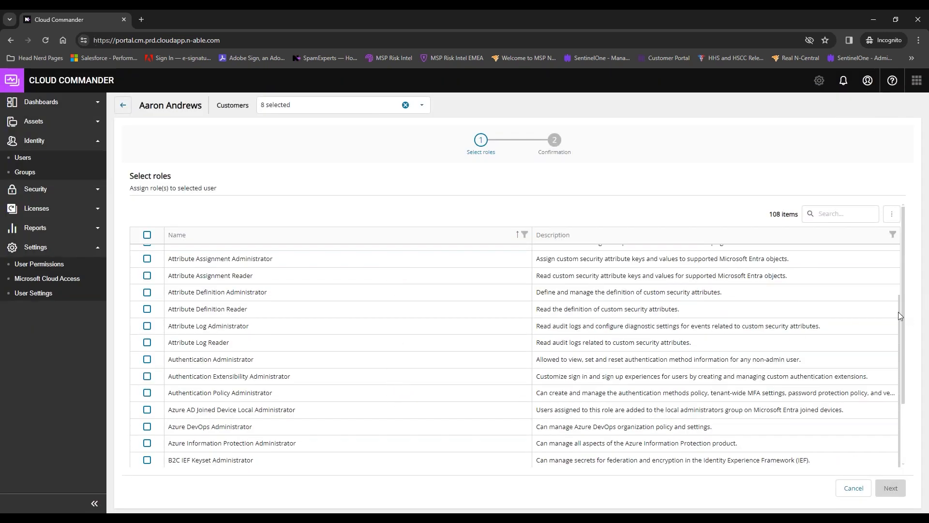
pyautogui.moveTo(906, 321); pyautogui.dragTo(905, 458)
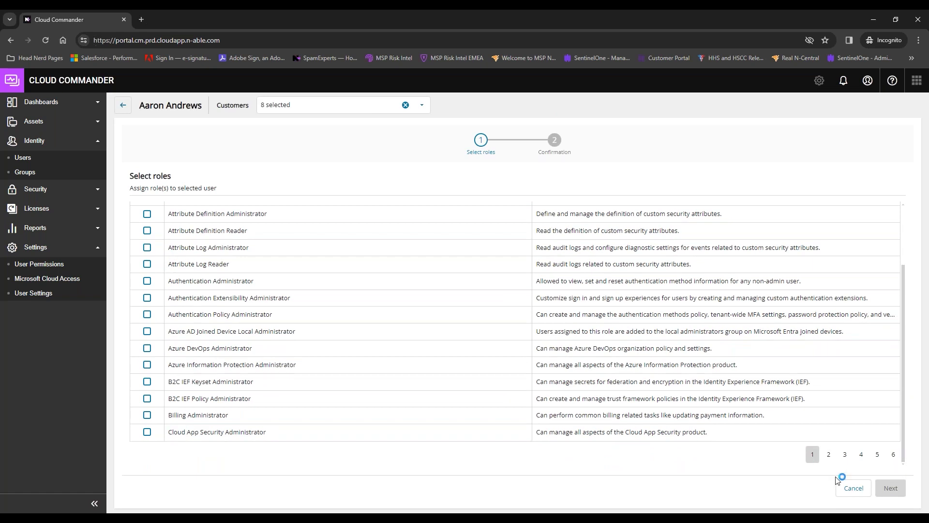
pyautogui.click(855, 488)
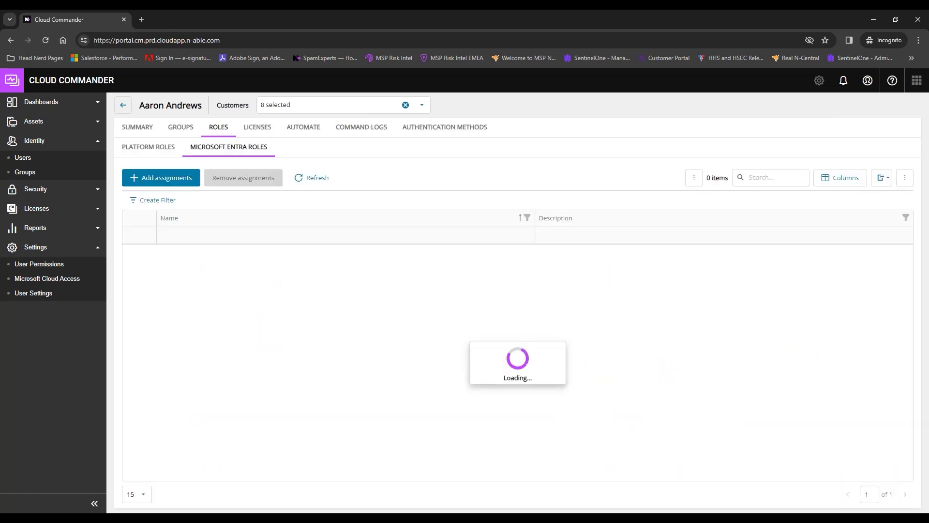
# Step: Try assigning the Administrators platform role to the open user with the Hobbiton Bed & Breakfast tenant scope, checking the available groups, and cancel at confirmation
pyautogui.click(160, 178)
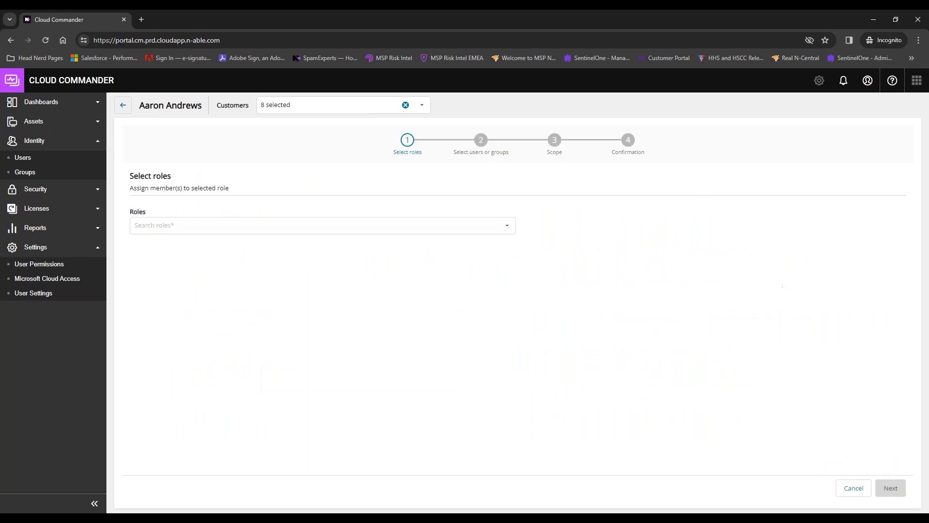
pyautogui.click(176, 224)
pyautogui.click(183, 247)
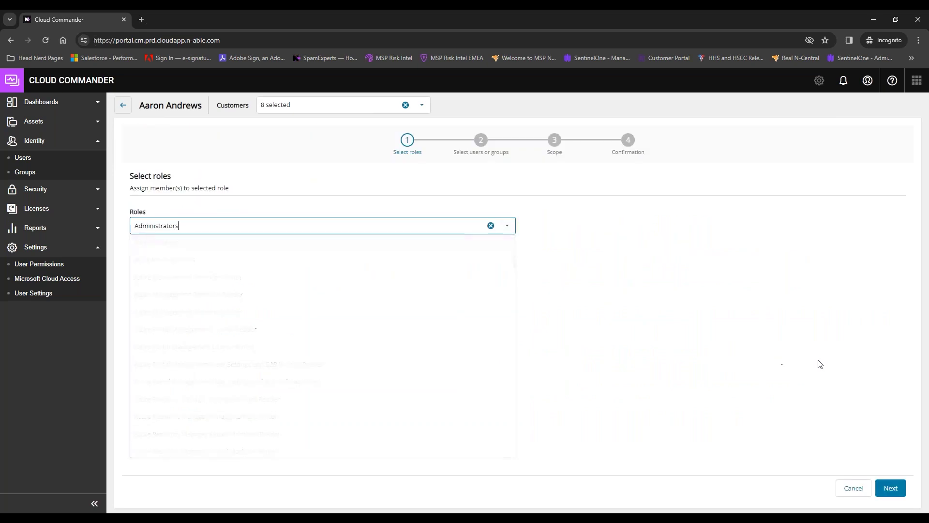
pyautogui.click(887, 487)
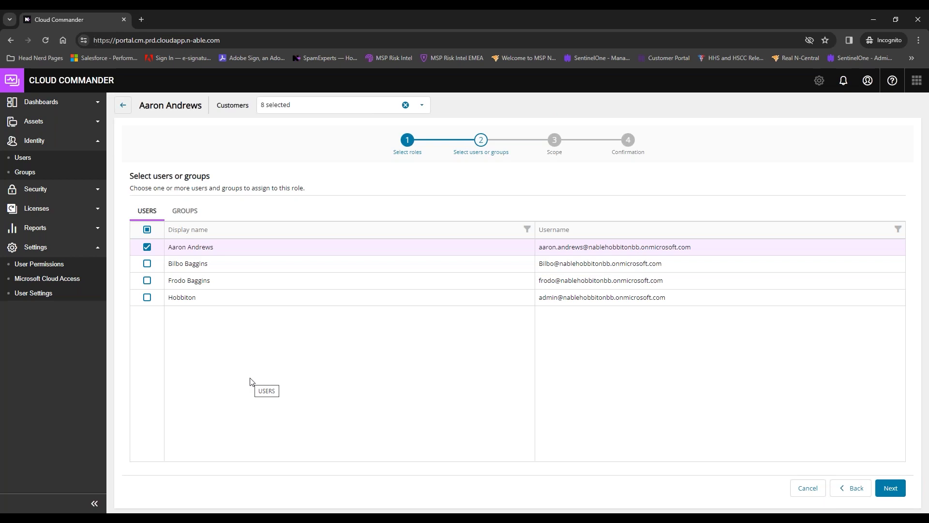
pyautogui.click(192, 211)
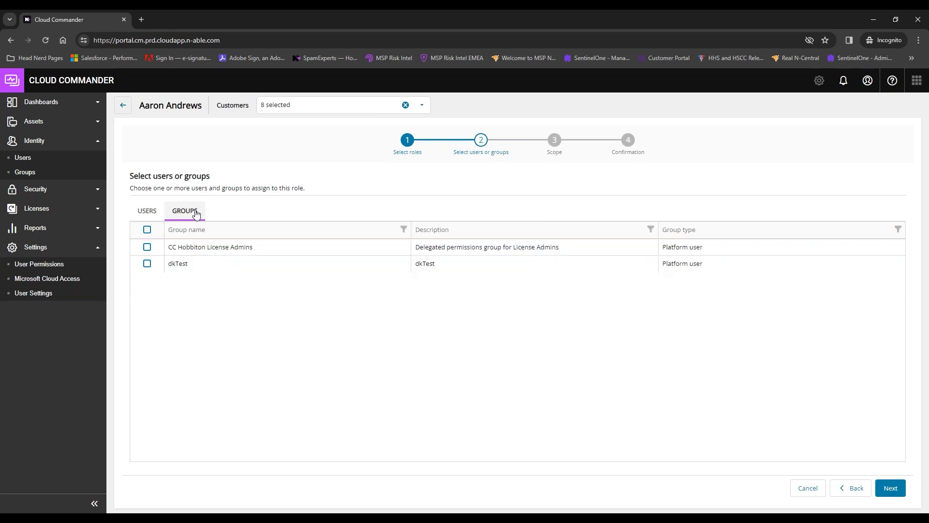
pyautogui.click(147, 212)
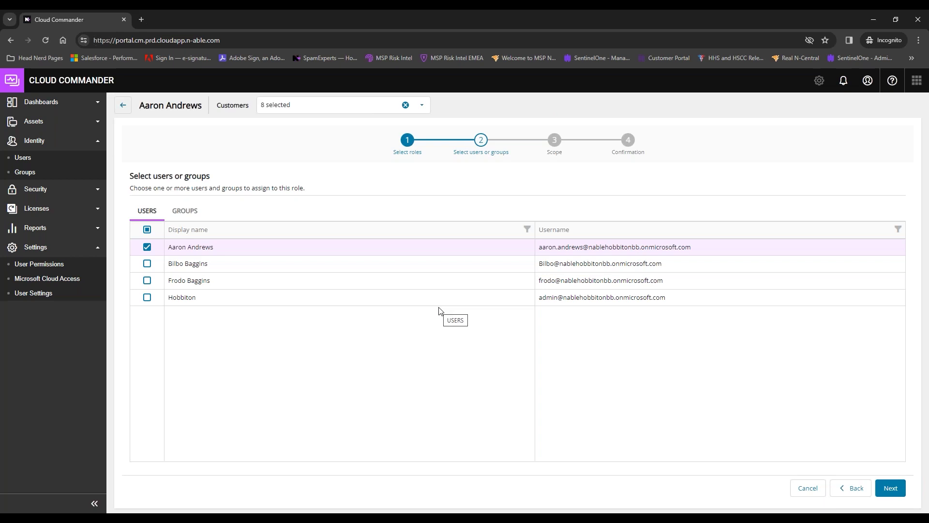
pyautogui.click(196, 211)
pyautogui.click(890, 489)
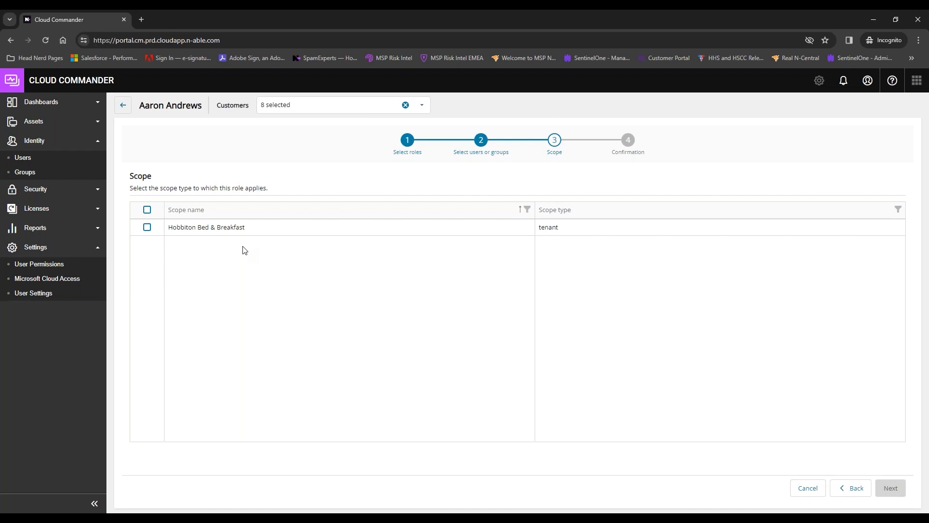
pyautogui.click(148, 227)
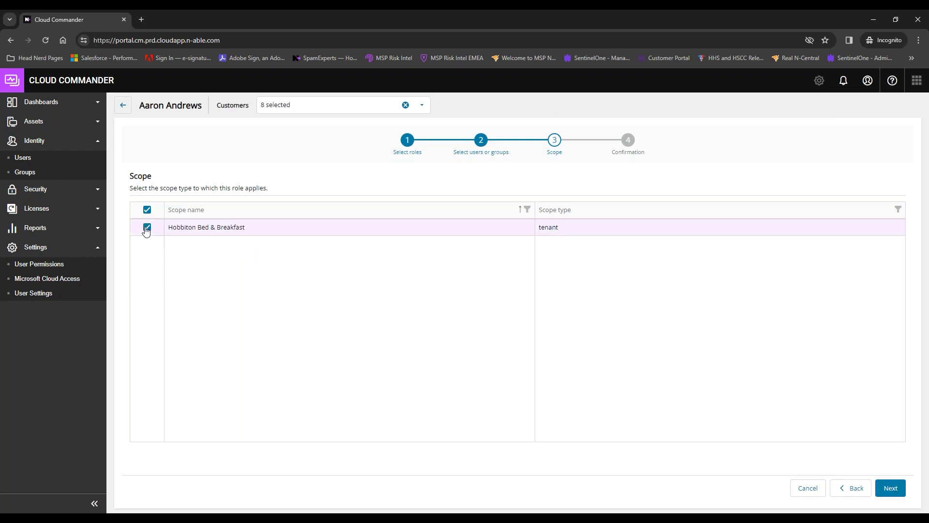
pyautogui.click(891, 487)
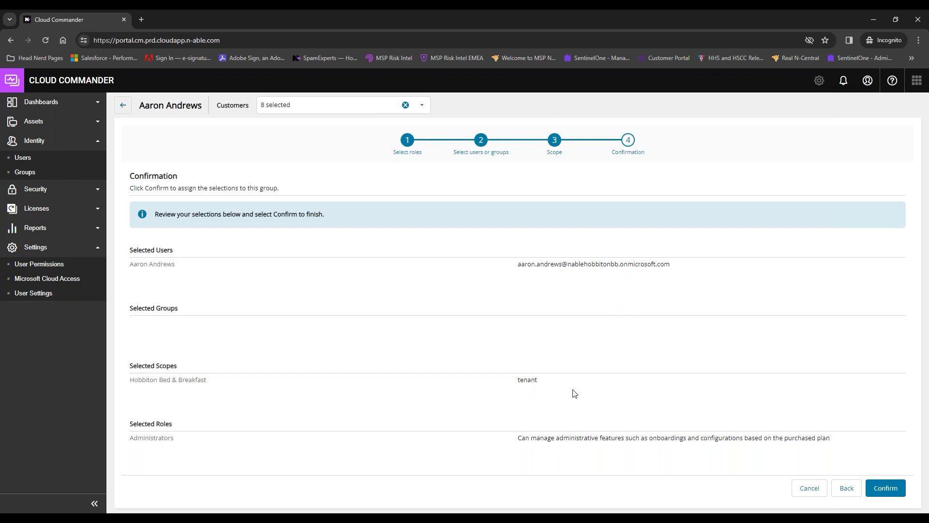
pyautogui.click(810, 489)
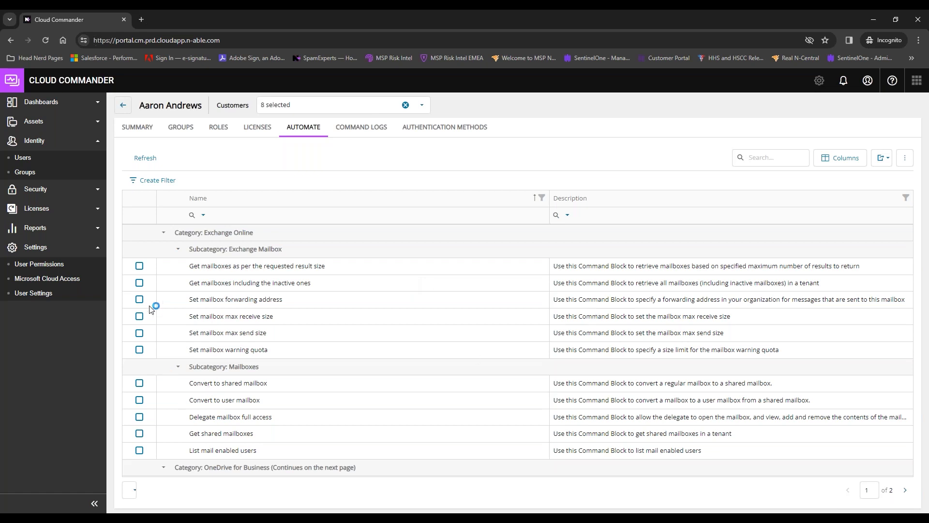
# Step: Run the Set mailbox max receive size command on the open user with a maximum of 10 GB
pyautogui.click(143, 319)
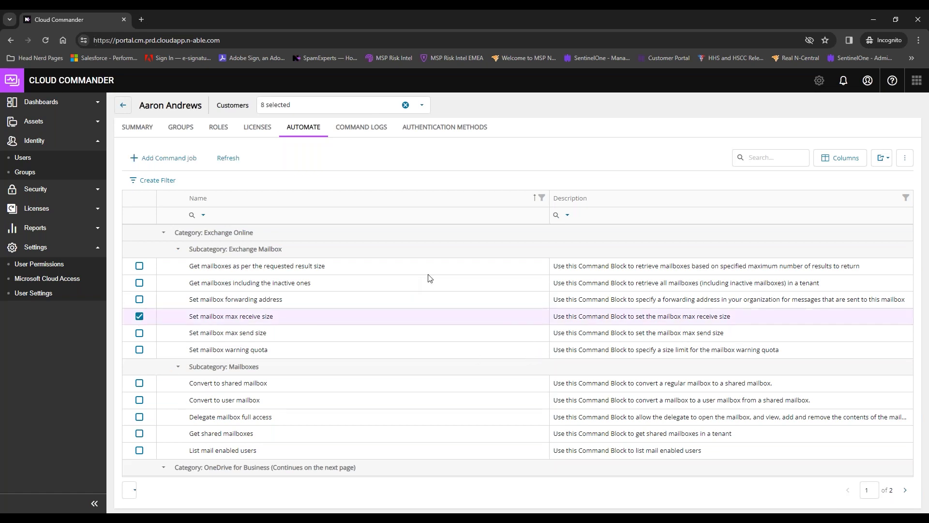
pyautogui.click(185, 167)
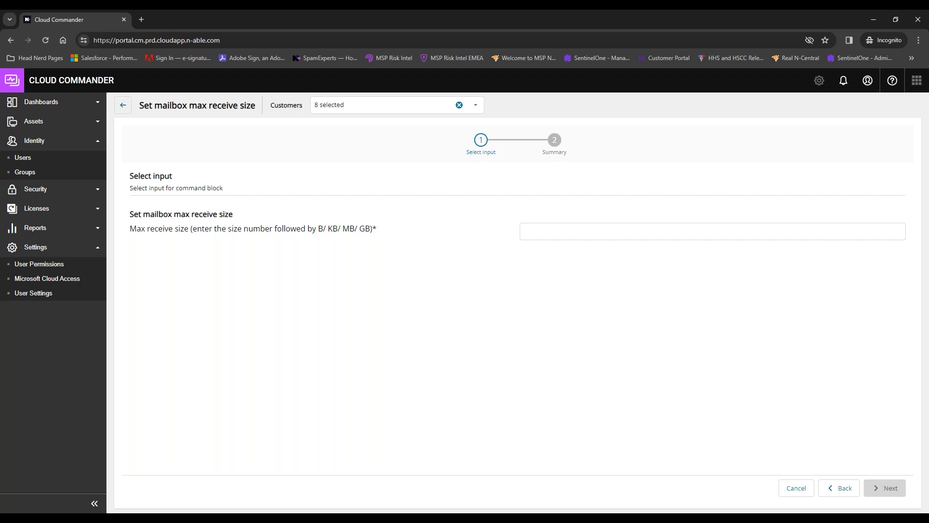
pyautogui.click(533, 230)
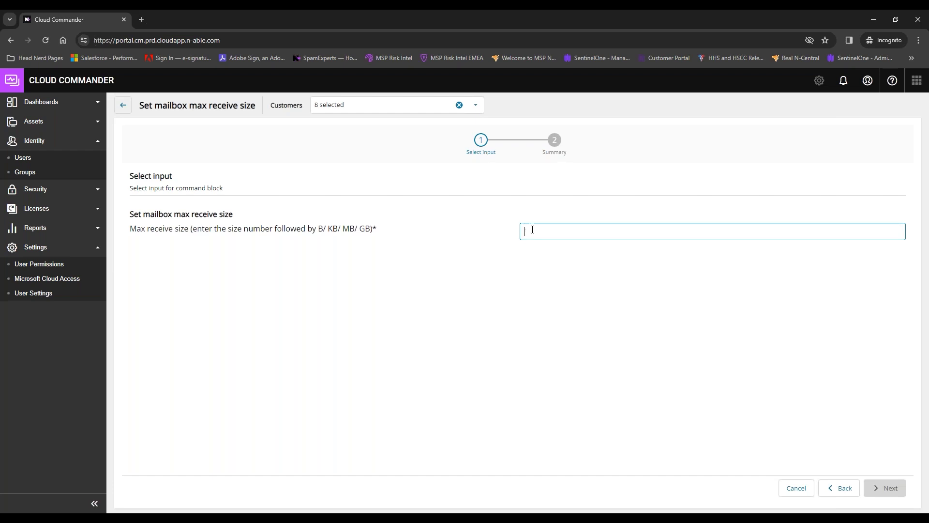
pyautogui.write('10GB')
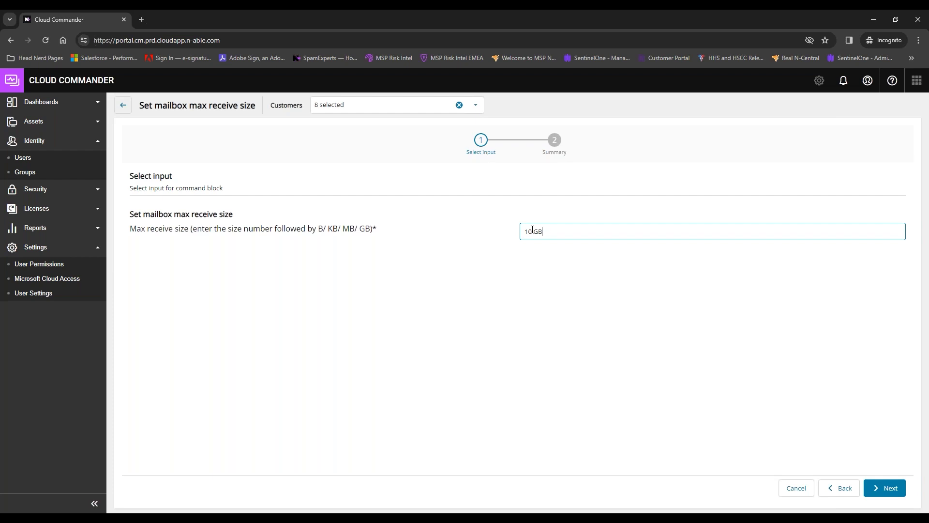
pyautogui.click(883, 498)
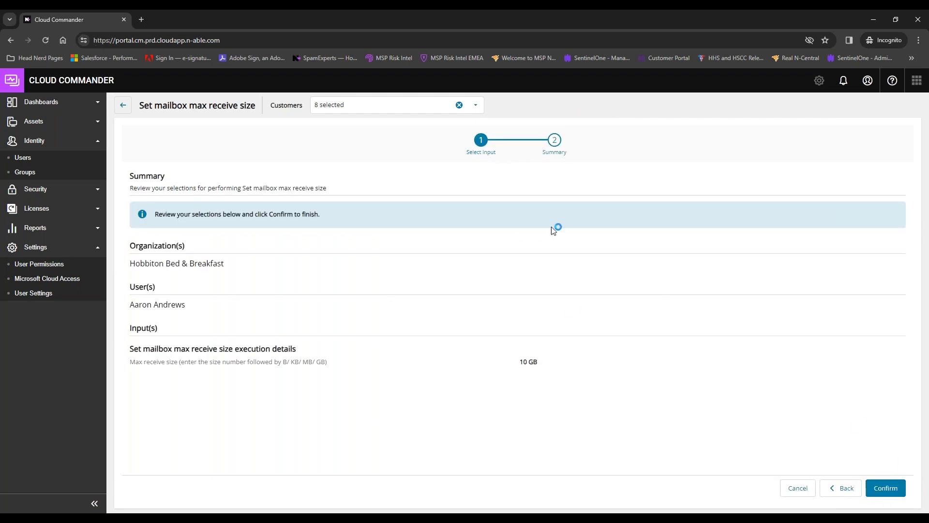
pyautogui.click(885, 488)
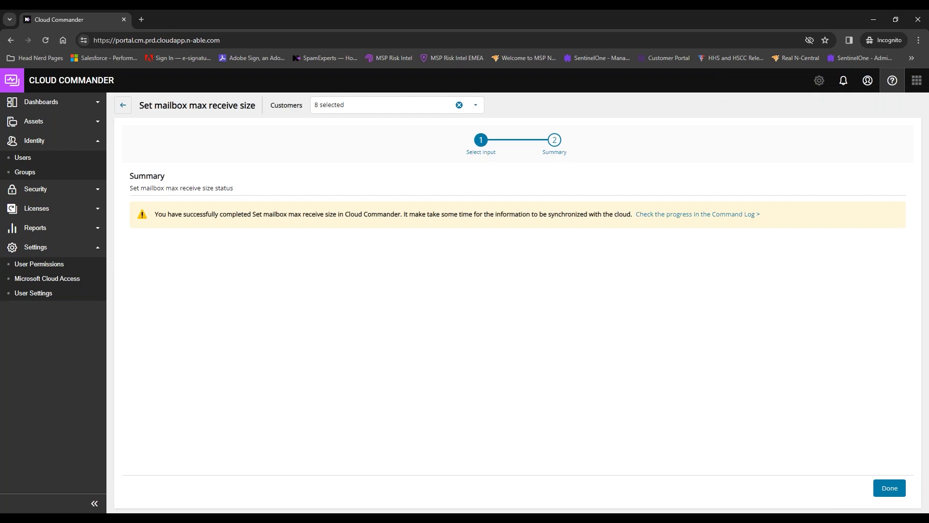
pyautogui.click(891, 489)
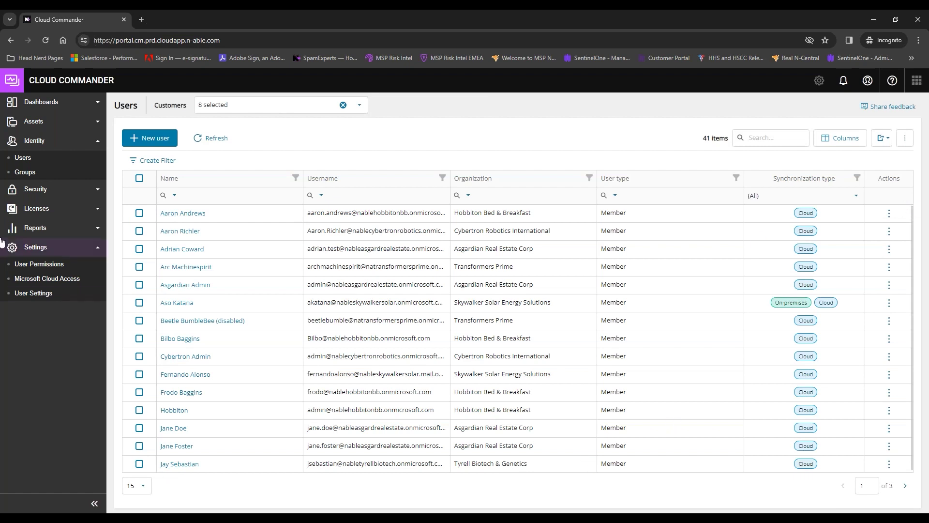
# Step: Examine the summary and output of the mailbox max receive size command in the same user's command logs, and return to the user
pyautogui.click(184, 213)
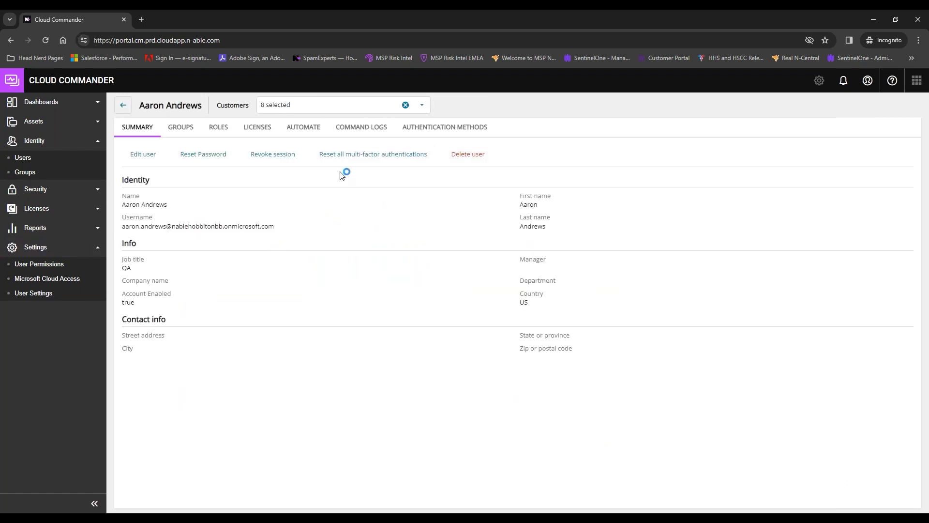
pyautogui.click(361, 127)
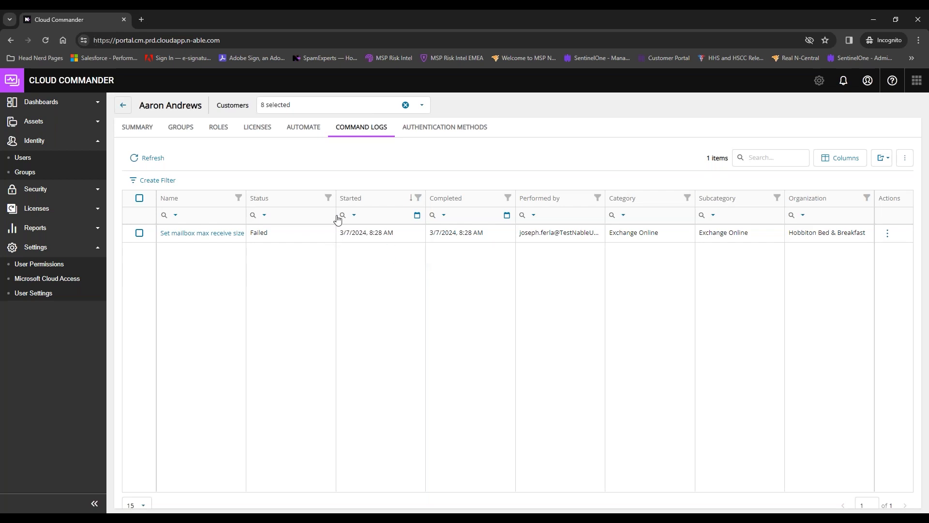
pyautogui.click(191, 236)
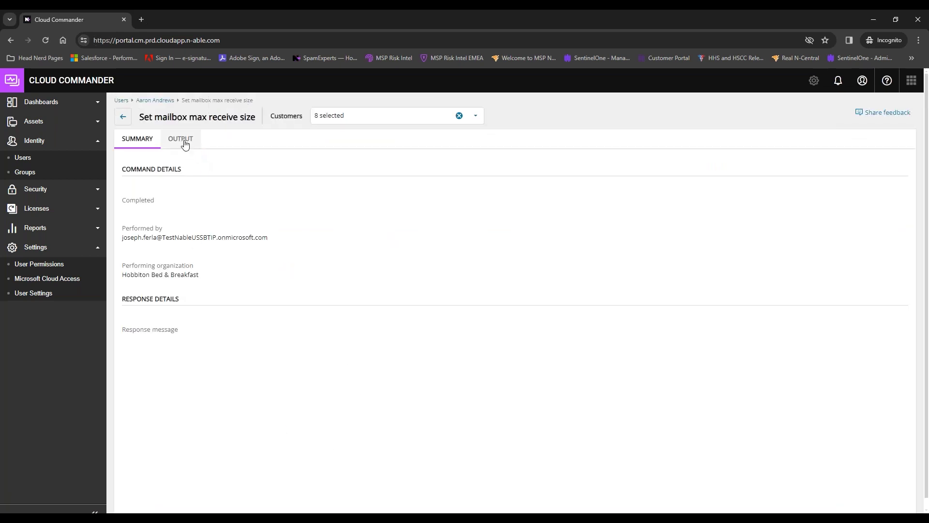
pyautogui.click(185, 143)
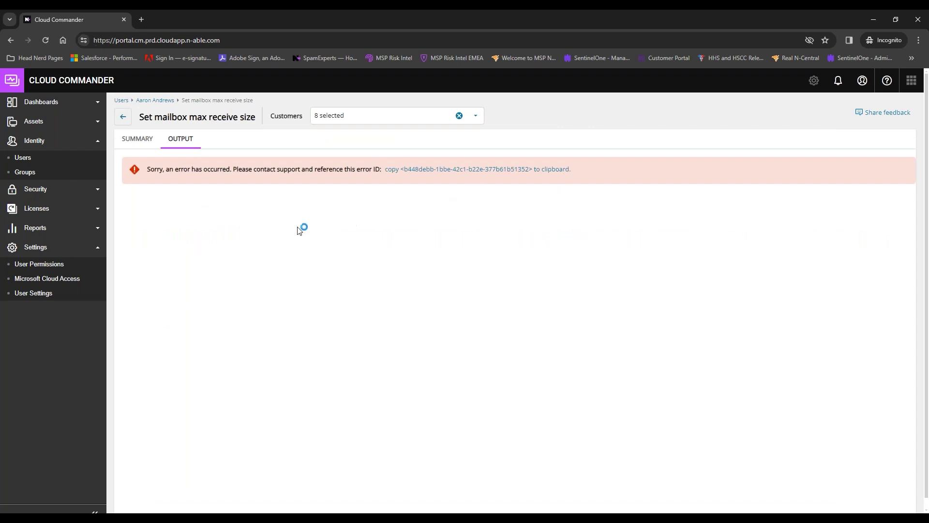
pyautogui.click(123, 116)
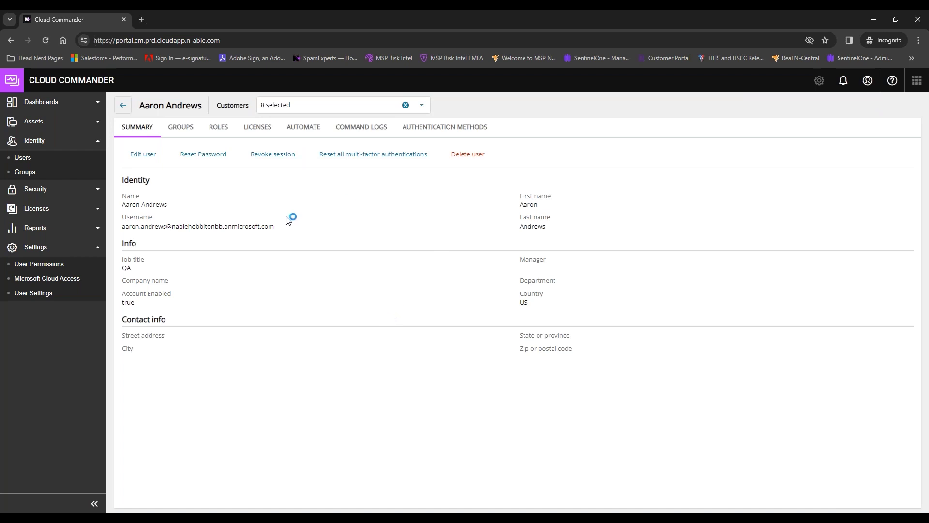
# Step: Open the Groups list from the user page, examine the actions for the Serenity Freight & Logistics Solutions All Company group, and clear its selection
pyautogui.click(123, 105)
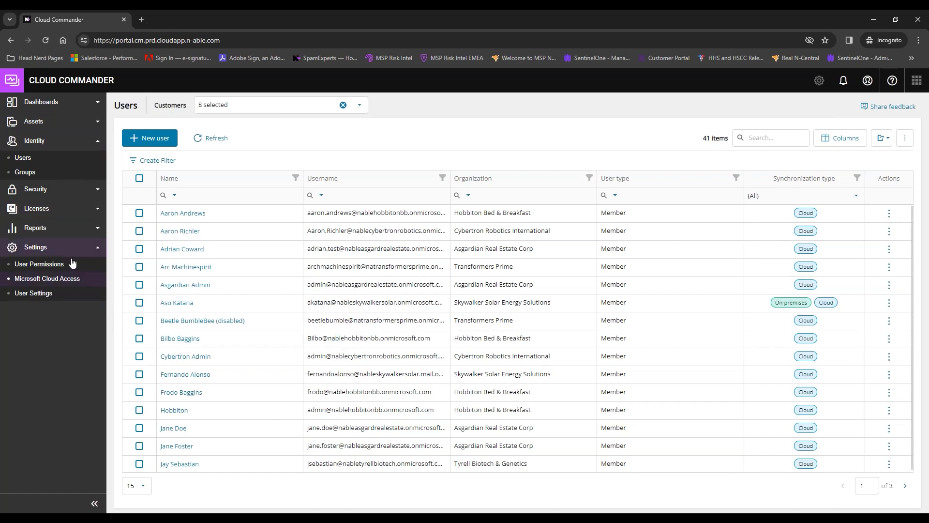
pyautogui.click(24, 172)
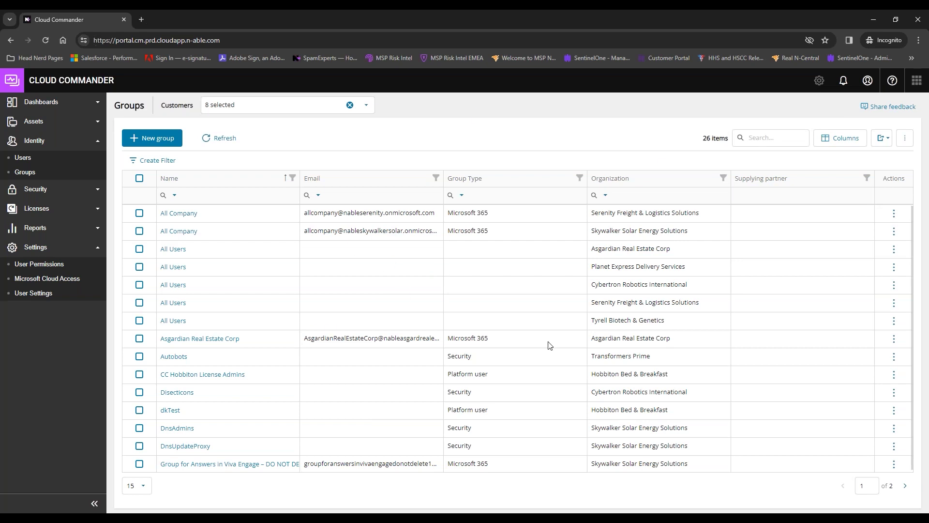
pyautogui.click(894, 212)
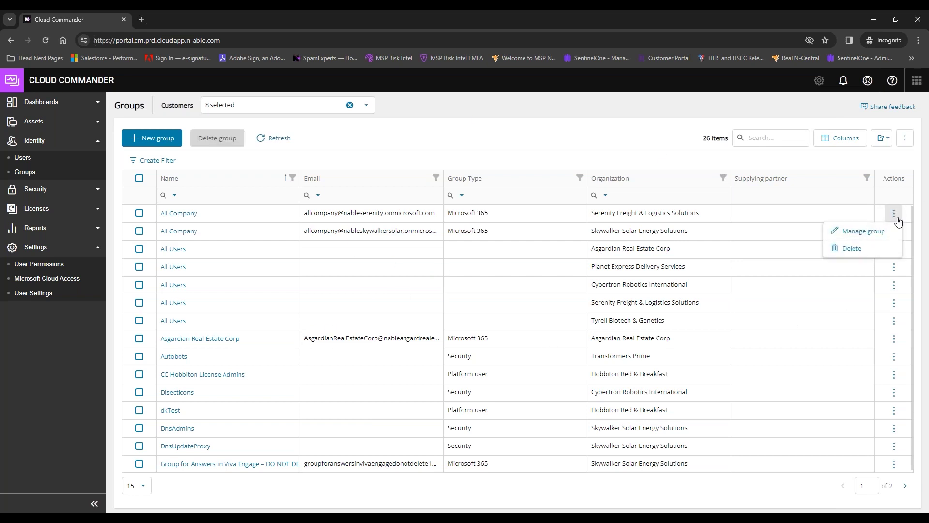
pyautogui.click(139, 213)
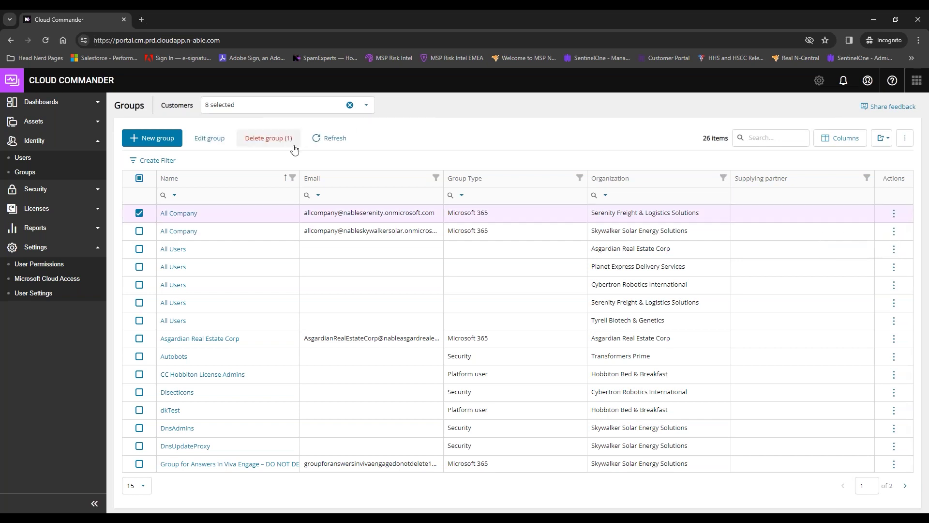
pyautogui.click(140, 178)
pyautogui.click(140, 179)
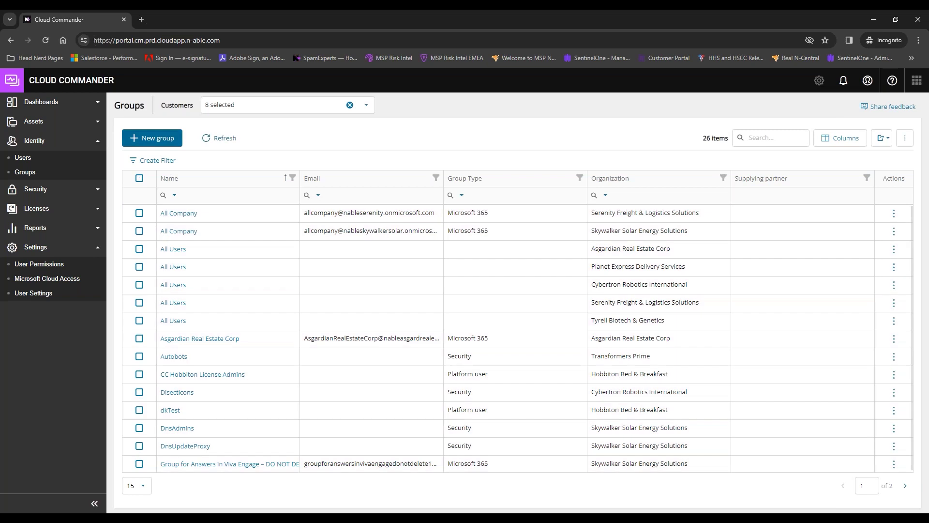
# Step: Try creating a Platform user group in the Serenity Freight & Logistics Solutions organization, and cancel at the group details
pyautogui.click(162, 139)
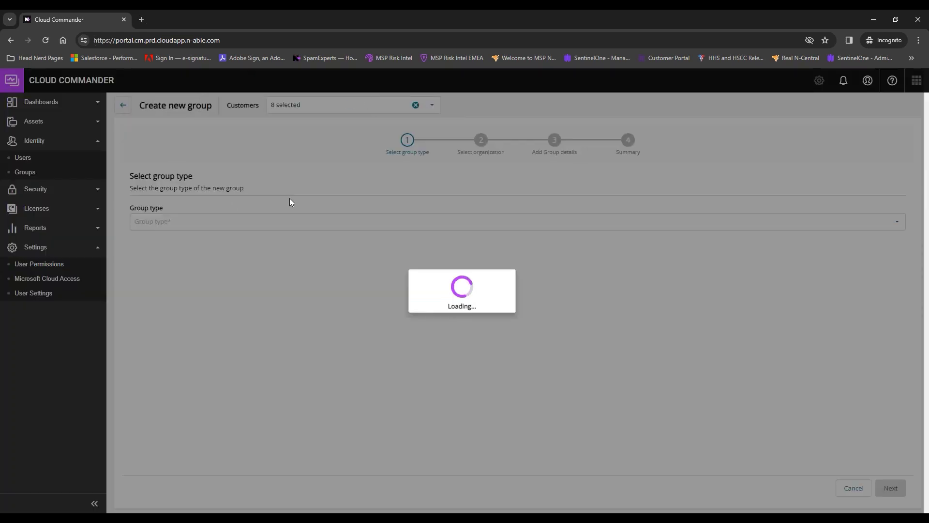
pyautogui.click(312, 221)
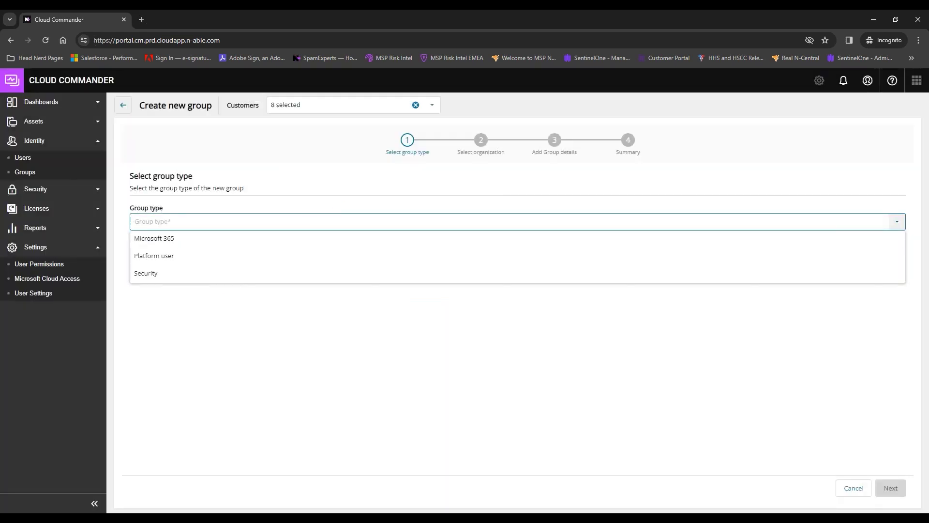
pyautogui.click(196, 256)
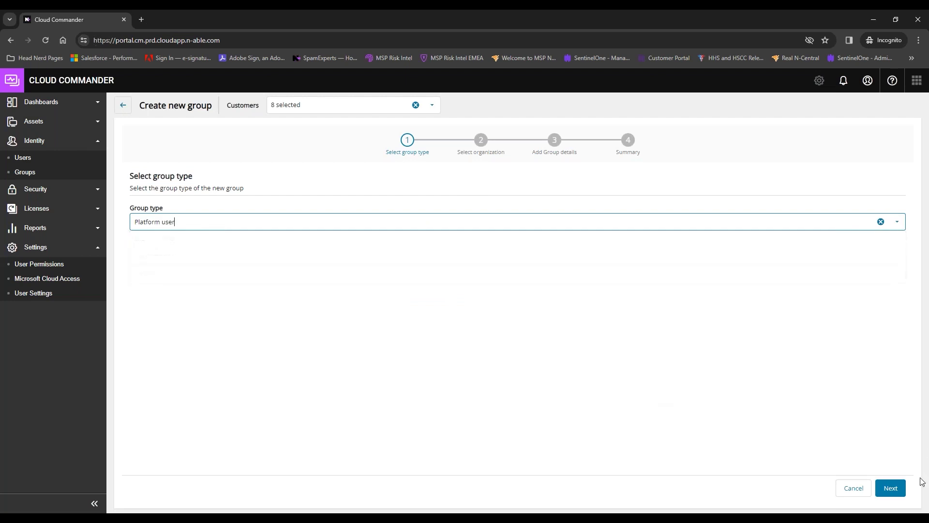
pyautogui.click(890, 488)
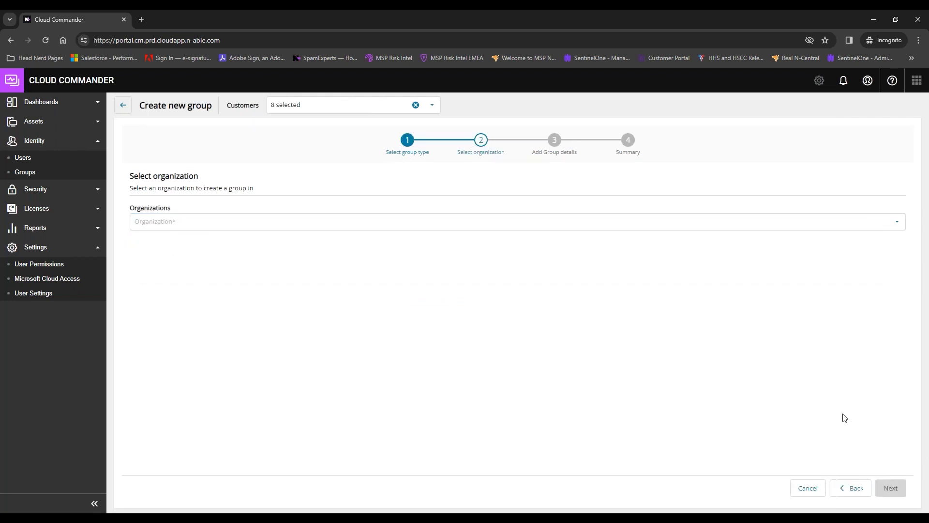
pyautogui.click(332, 222)
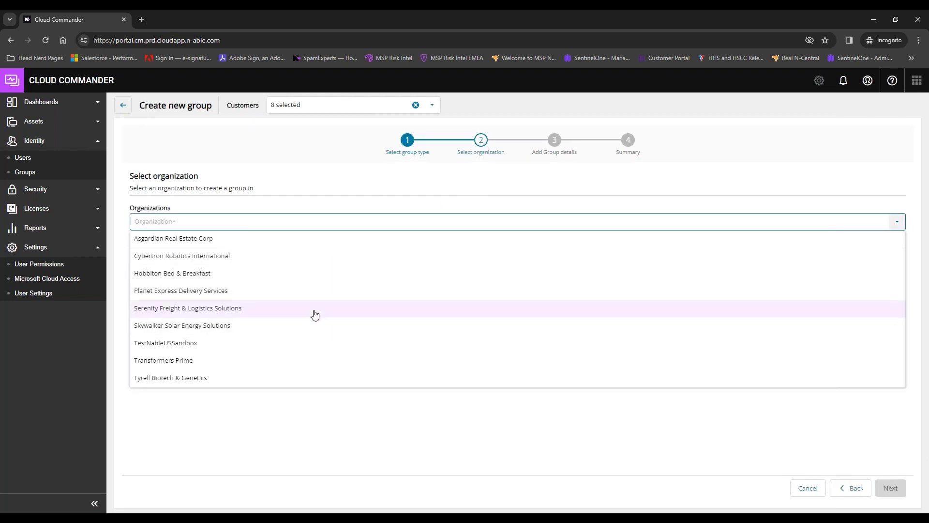
pyautogui.click(314, 310)
pyautogui.click(889, 488)
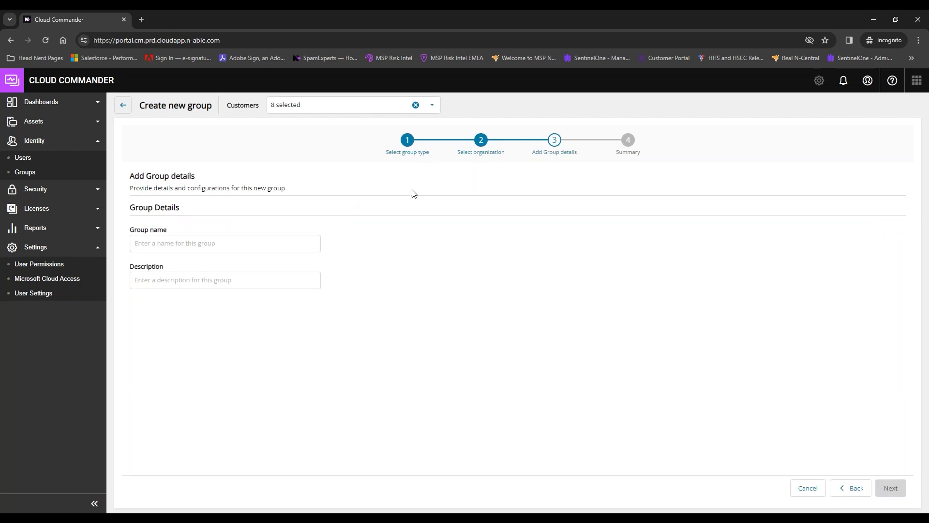
pyautogui.click(812, 491)
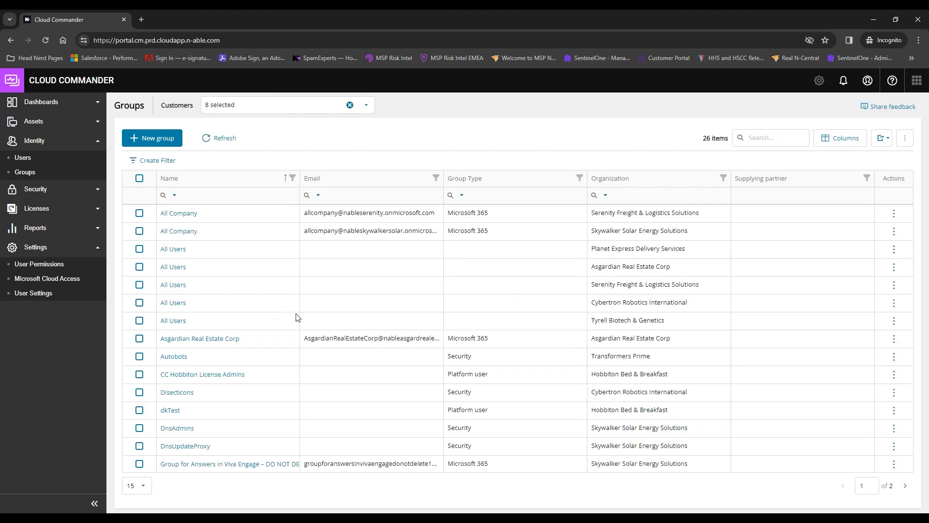
# Step: Examine the Asgardian Real Estate Corp group's summary, members and the users that can be assigned to it, without assigning any
pyautogui.click(213, 339)
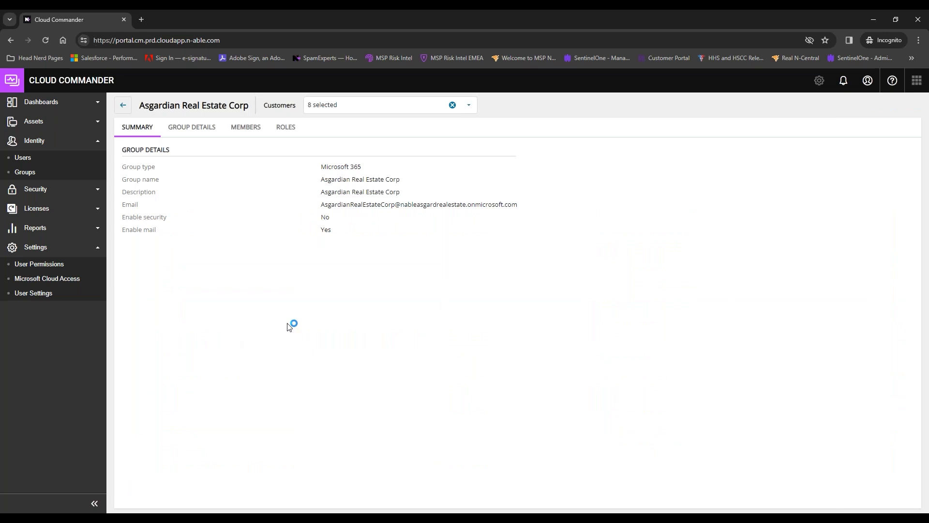
pyautogui.click(246, 127)
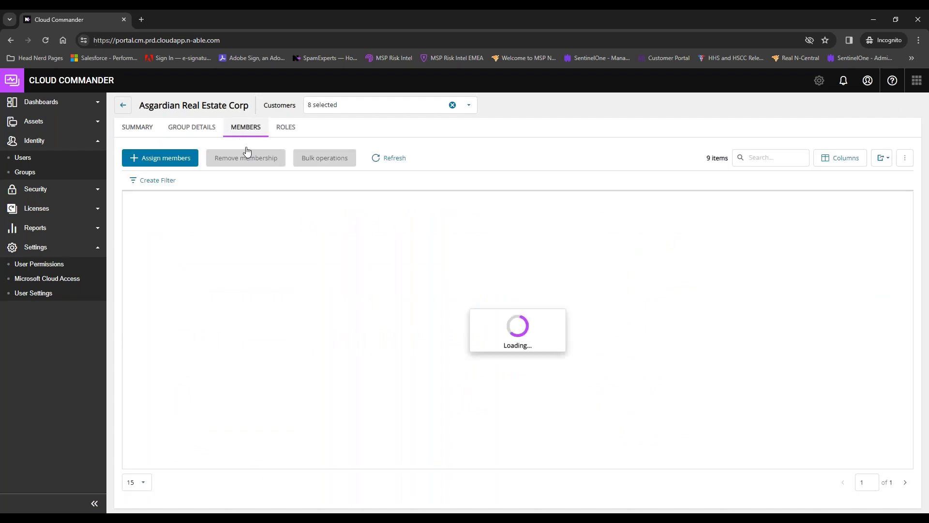
pyautogui.click(180, 159)
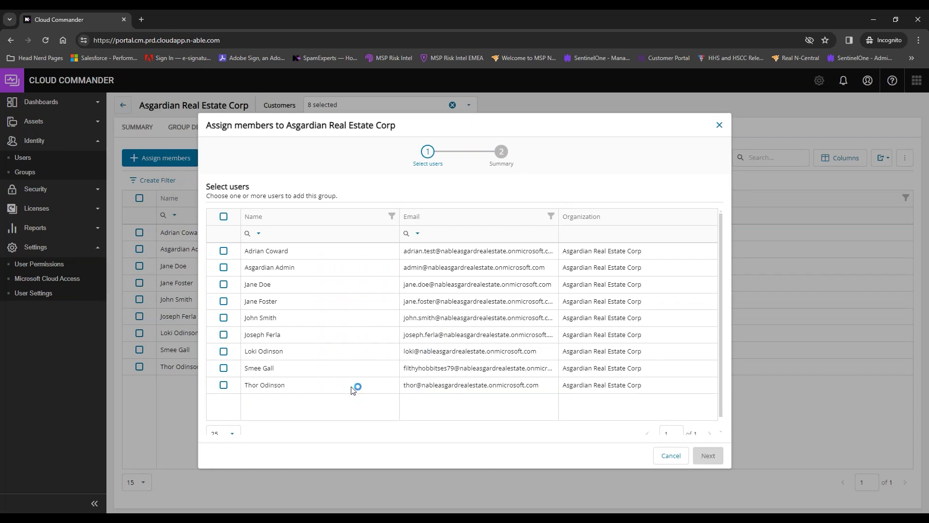
pyautogui.click(673, 461)
# Step: Try assigning the Administrators platform role to the open group with the Asgardian Real Estate Corp tenant scope, checking the available users, and cancel at confirmation
pyautogui.click(287, 128)
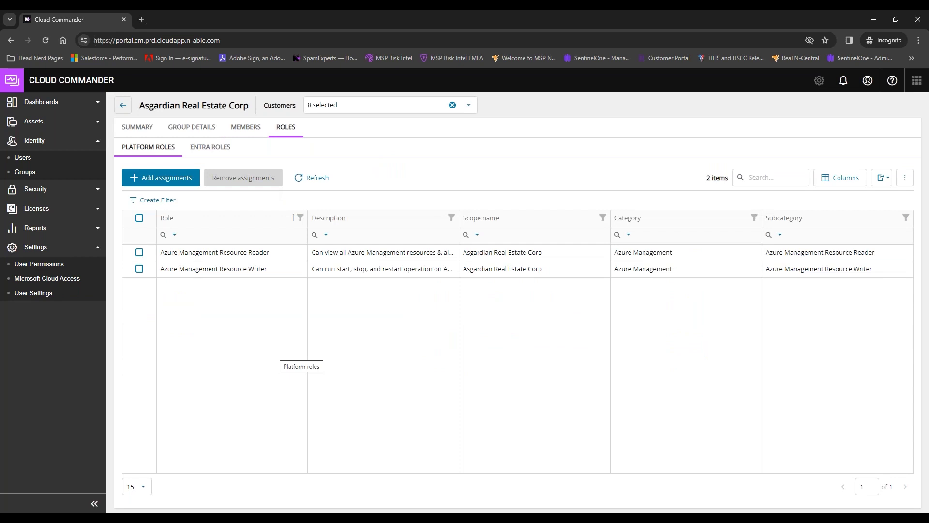
pyautogui.click(187, 178)
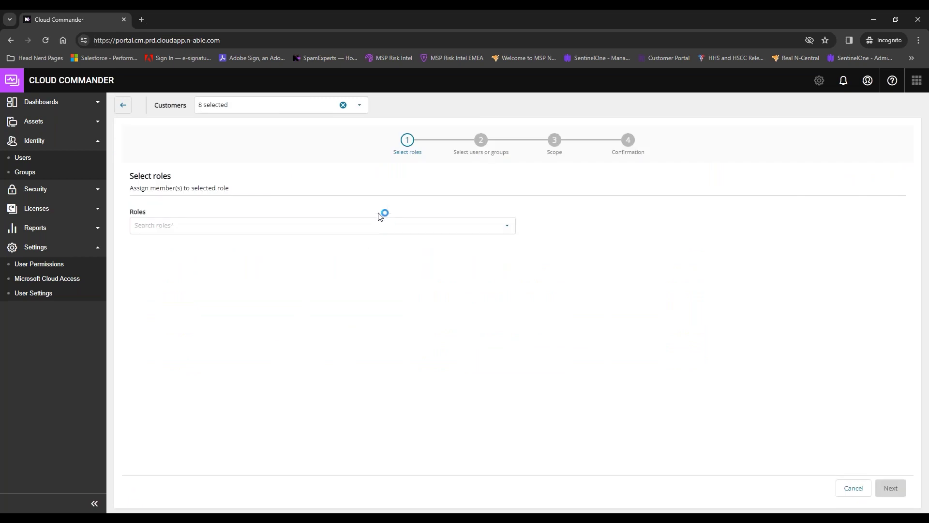
pyautogui.click(381, 230)
pyautogui.click(242, 242)
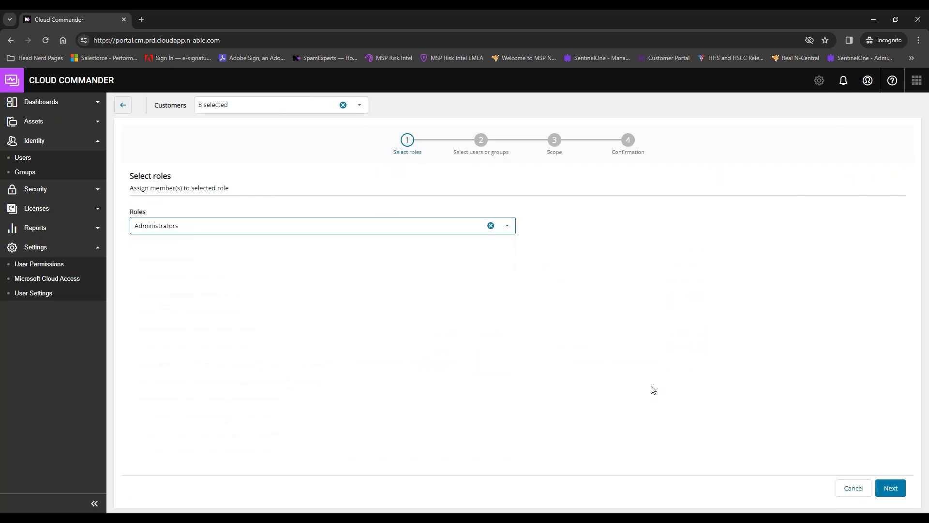
pyautogui.click(891, 488)
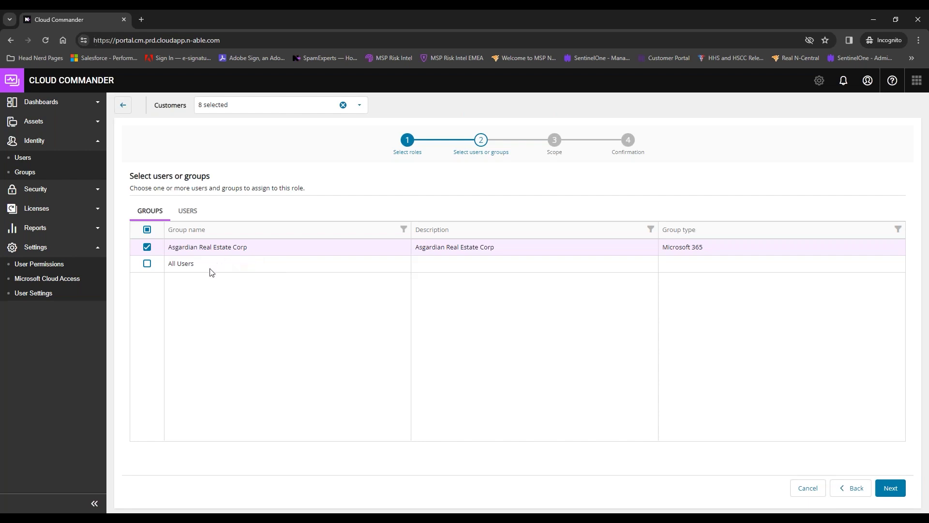
pyautogui.click(180, 207)
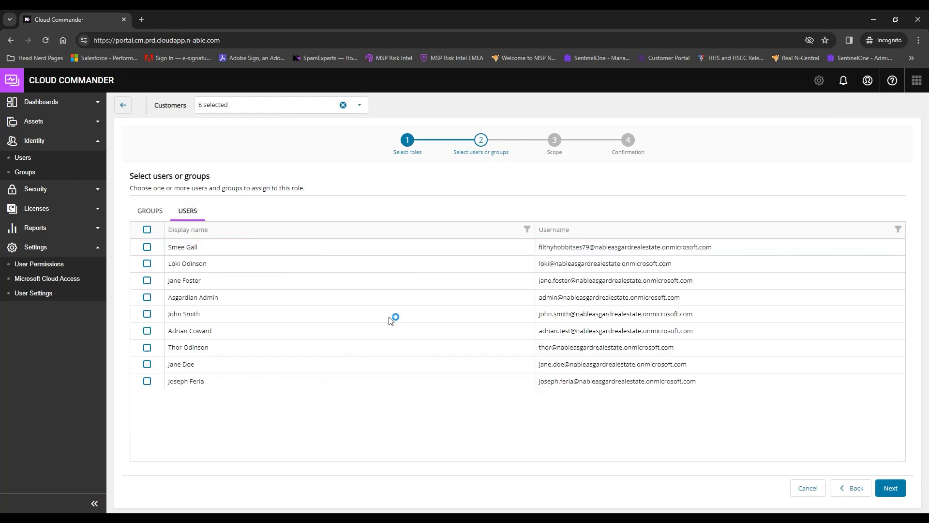
pyautogui.click(898, 490)
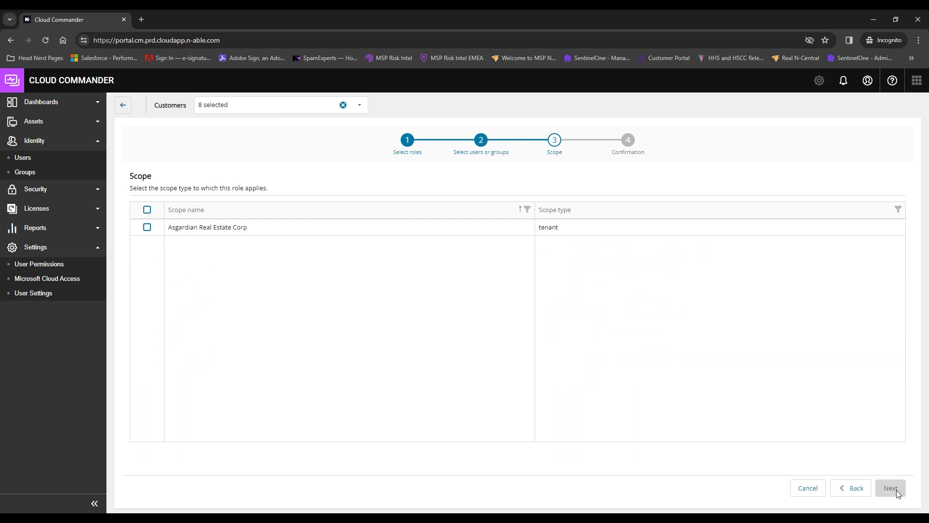
pyautogui.click(147, 210)
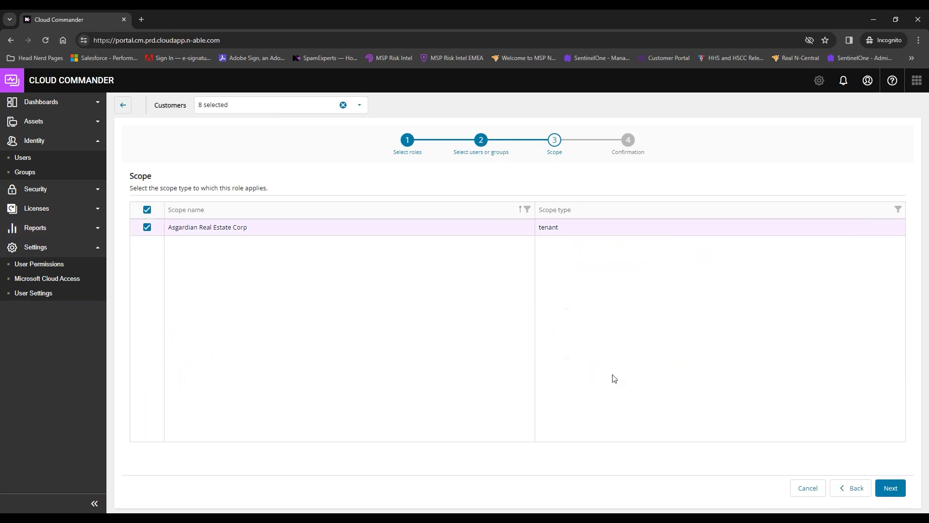
pyautogui.click(890, 489)
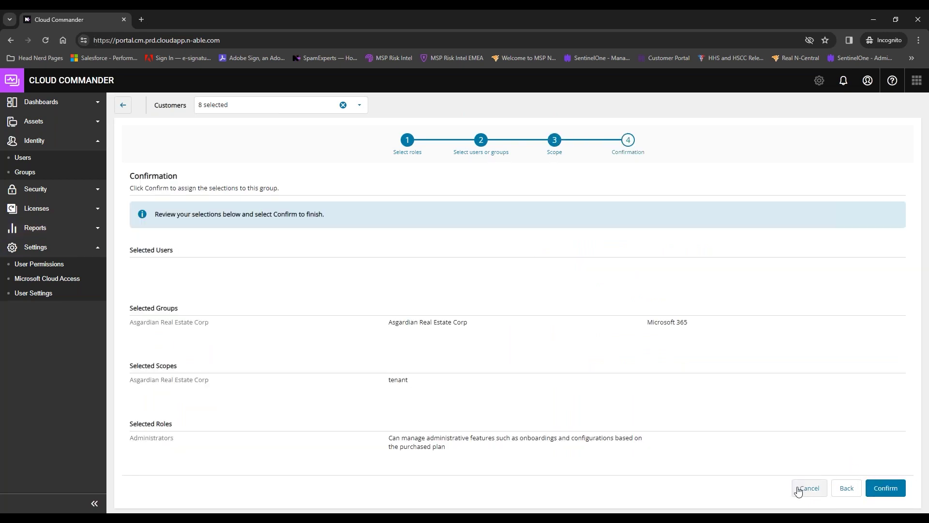
pyautogui.click(799, 490)
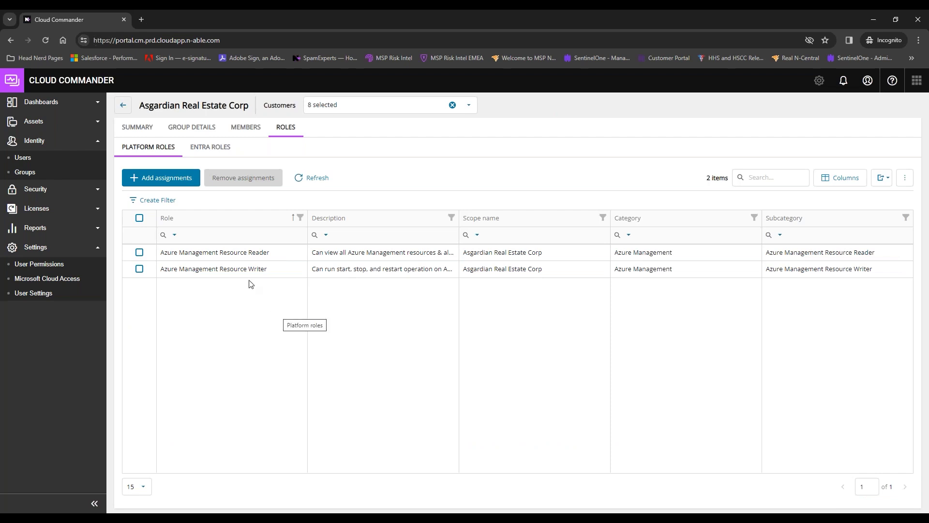
# Step: Check the open group's Entra roles and return to its platform roles
pyautogui.click(210, 147)
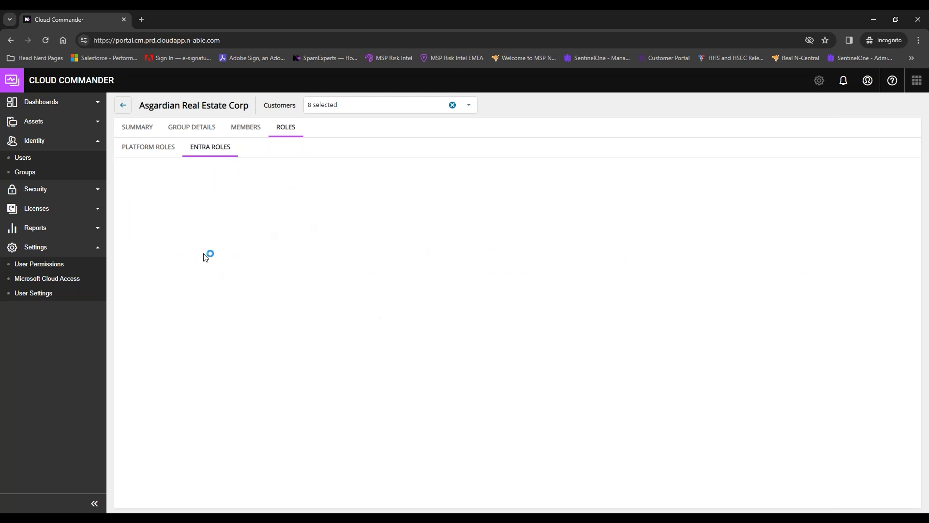
pyautogui.click(160, 148)
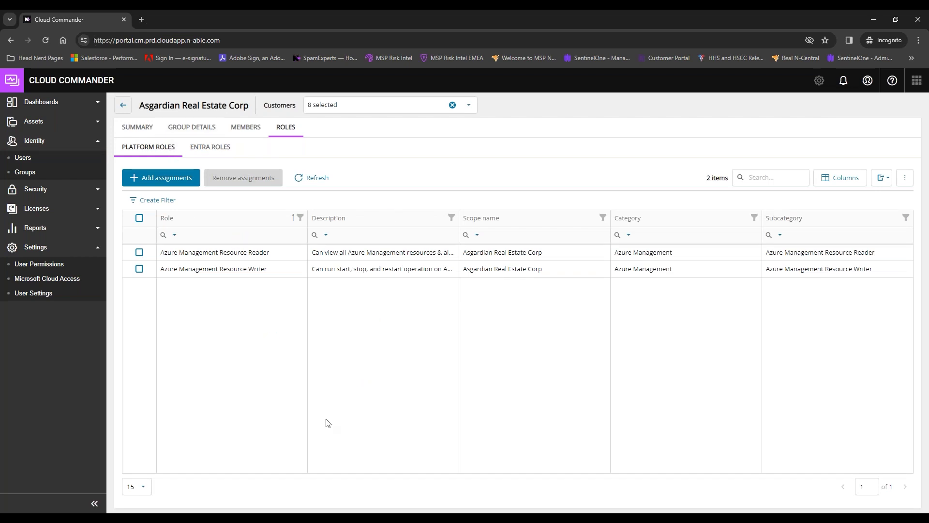
# Step: Start an assignment for the Administrators role from User Permissions, with TestNableUSSandbox as the organization to assign from
pyautogui.click(36, 265)
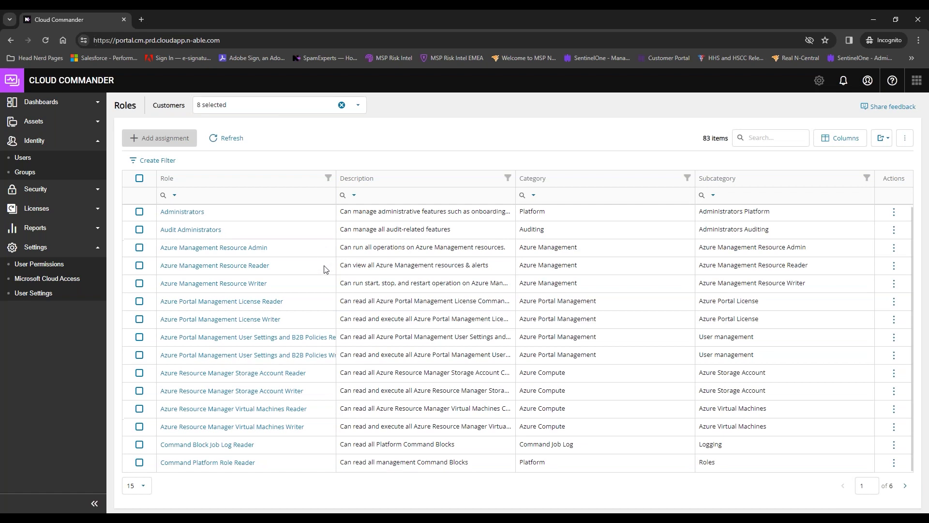
pyautogui.click(139, 213)
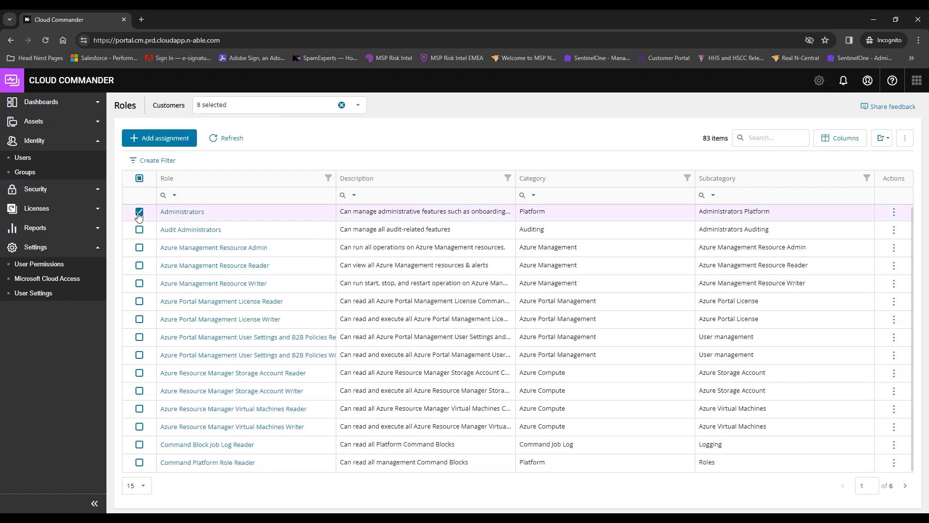
pyautogui.click(153, 138)
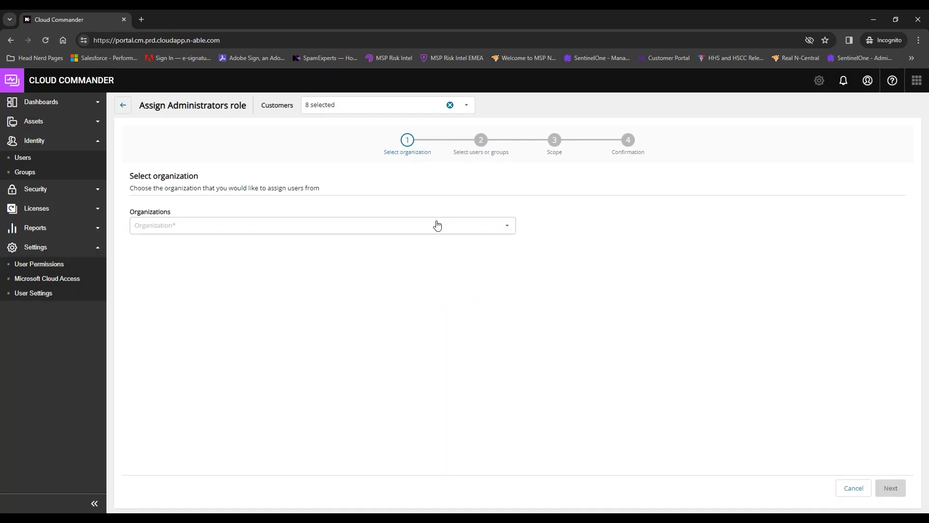
pyautogui.click(427, 231)
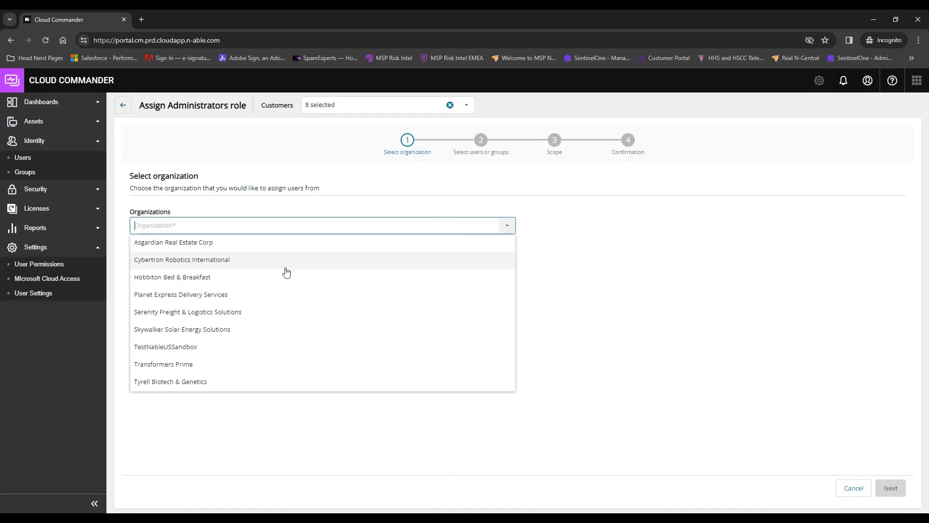
pyautogui.click(246, 350)
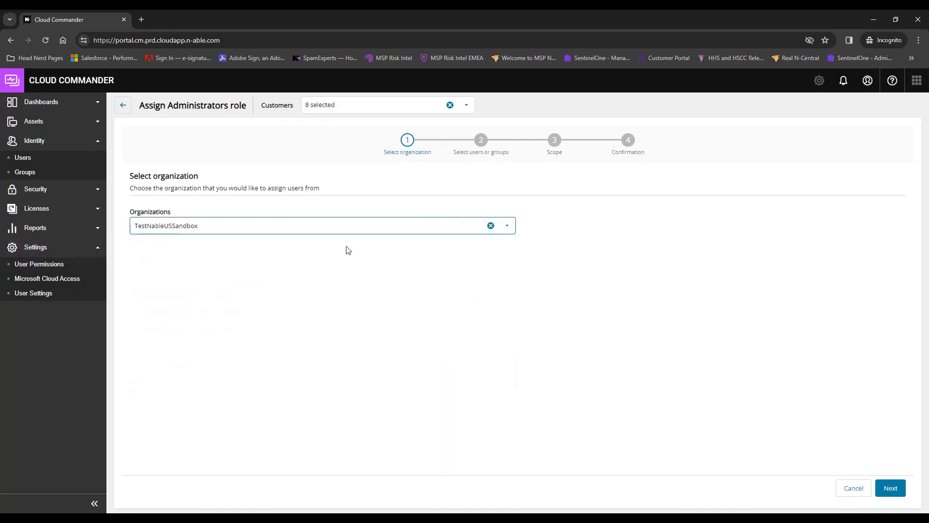
pyautogui.click(891, 488)
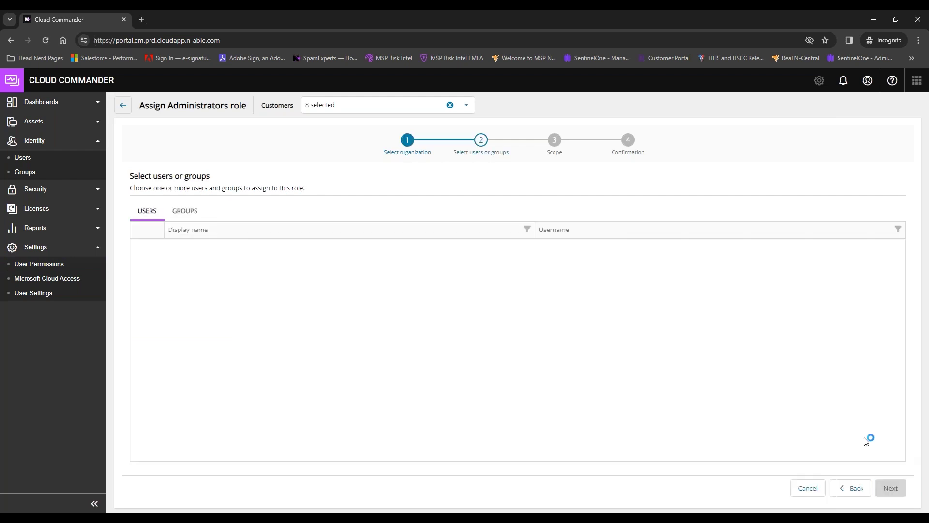
# Step: Select the CC Admins, CC License Admins and CC Technicians groups for the role assignment and continue to the scope selection
pyautogui.click(185, 211)
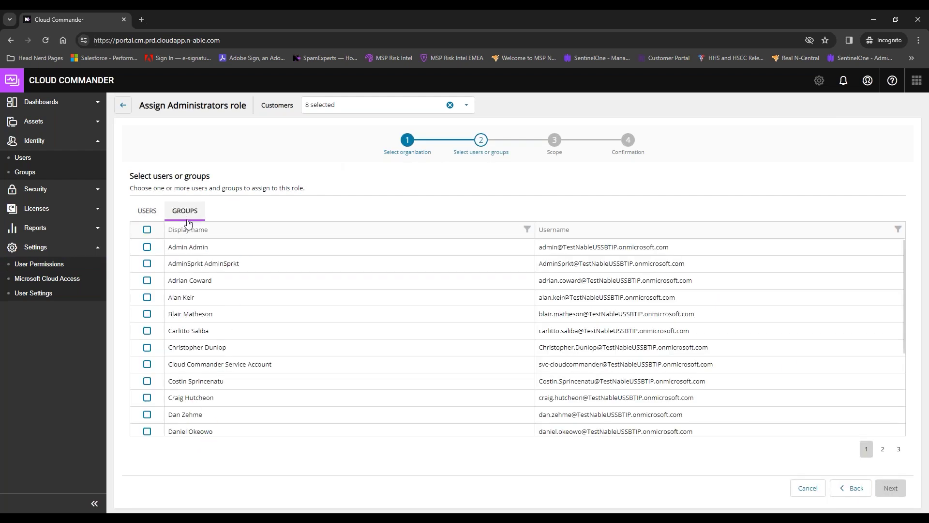
pyautogui.click(147, 281)
pyautogui.click(147, 297)
pyautogui.click(148, 313)
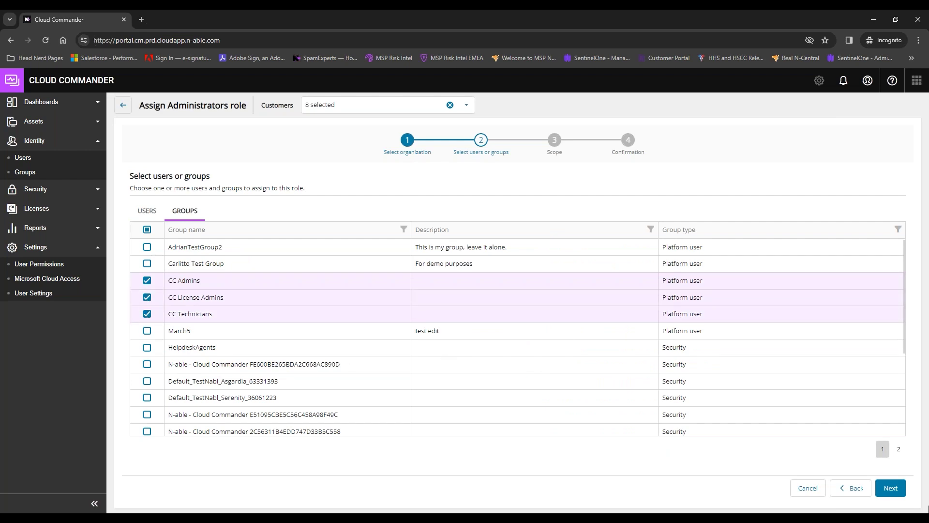
pyautogui.click(887, 490)
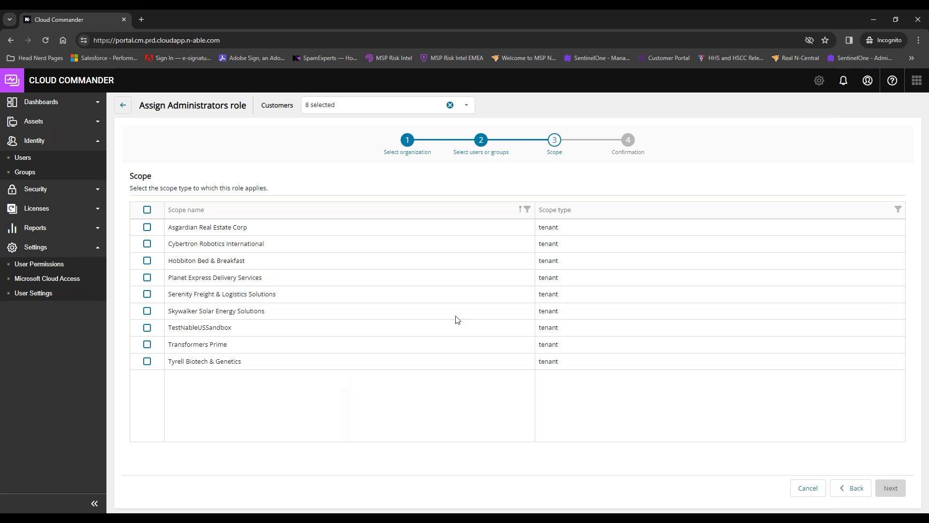
# Step: Try scoping the Administrators role assignment to all tenants except Planet Express Delivery Services, TestNableUSSandbox and Tyrell Biotech & Genetics, and cancel at confirmation
pyautogui.click(148, 209)
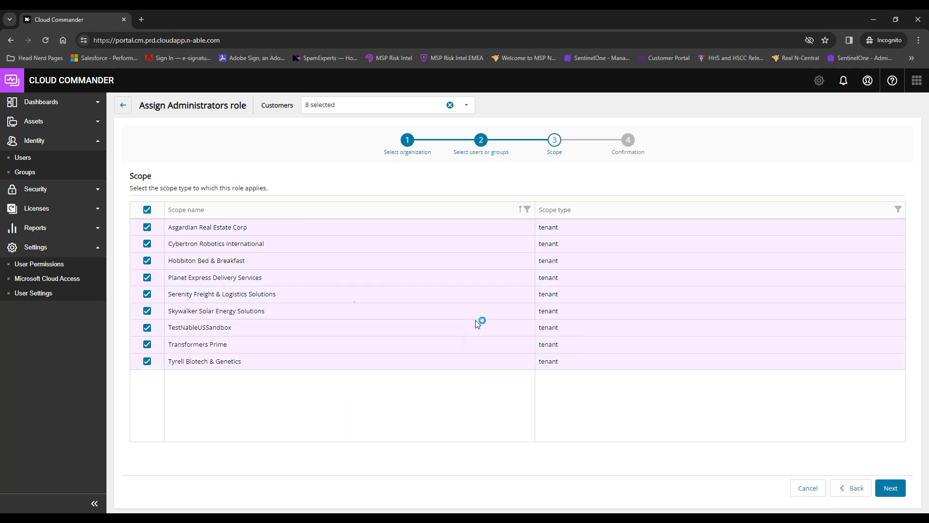
pyautogui.click(145, 330)
pyautogui.click(146, 277)
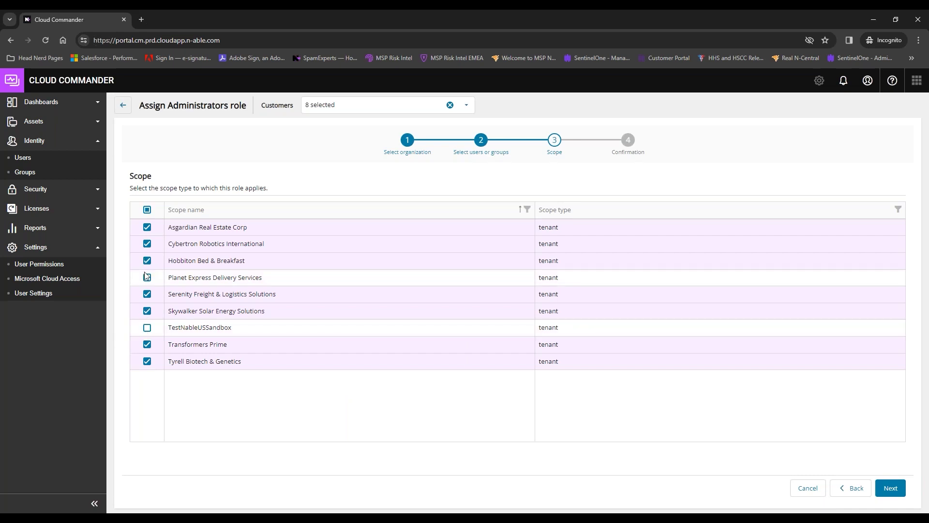
pyautogui.click(147, 360)
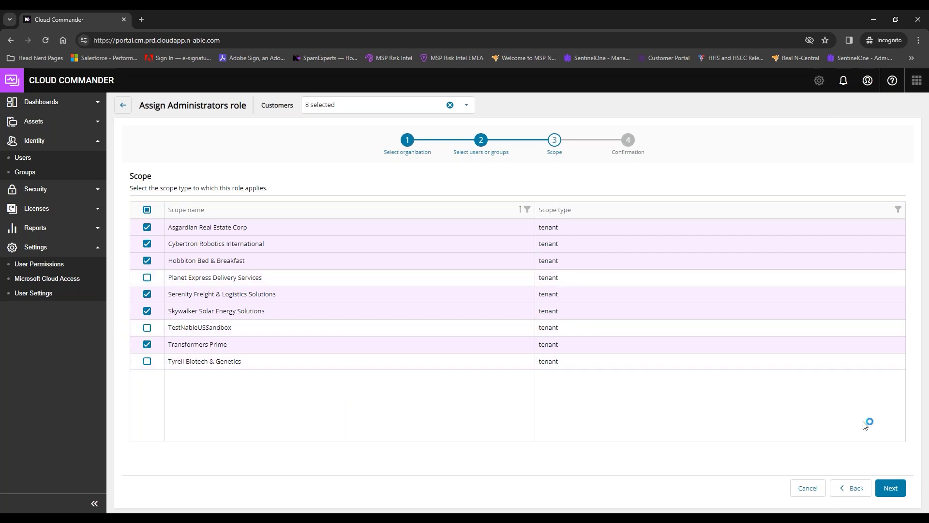
pyautogui.click(881, 489)
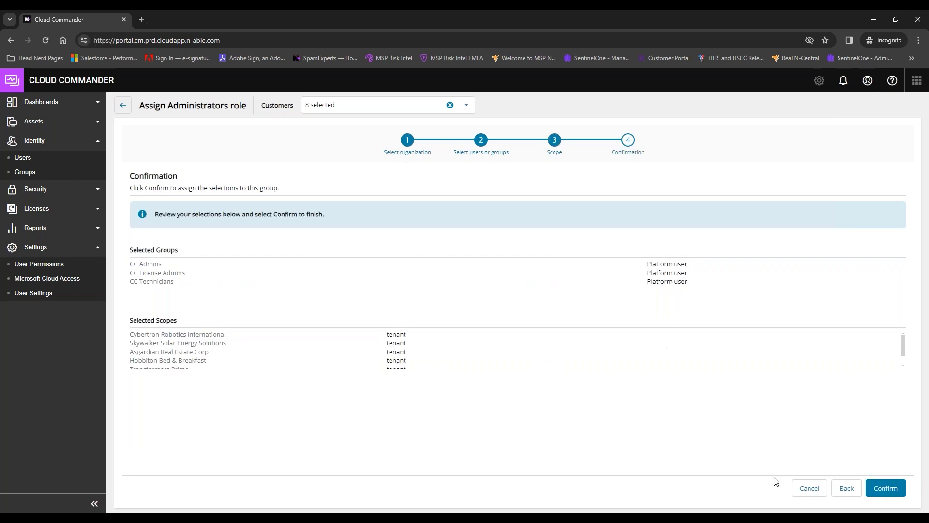
pyautogui.click(800, 489)
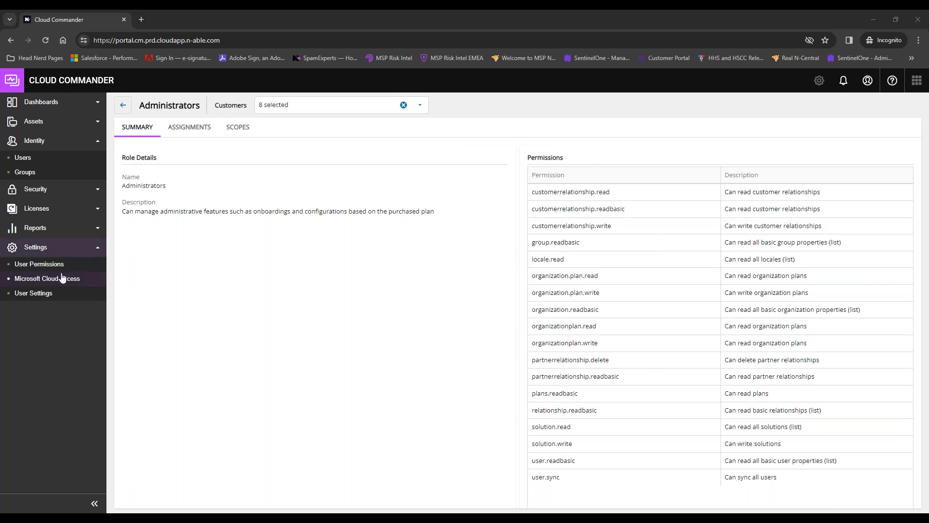
# Step: Open the Devices and Applications list and check the bulk and individual actions offered for device DC5W1121H2EX64
pyautogui.click(41, 266)
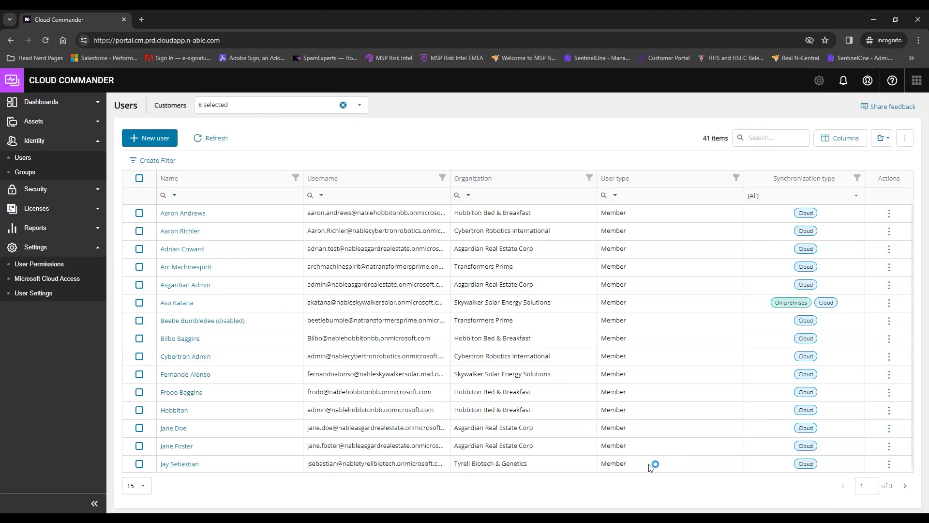
pyautogui.click(52, 125)
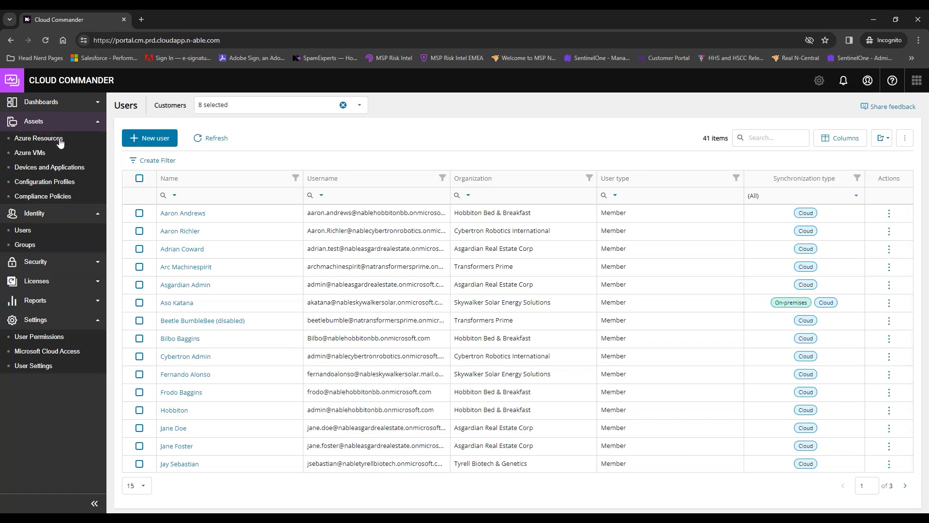
pyautogui.click(85, 170)
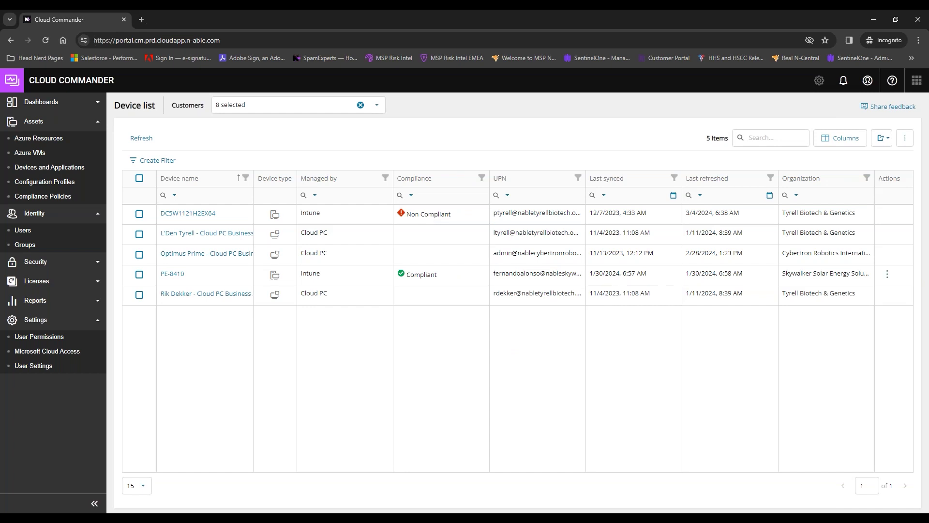
pyautogui.click(139, 214)
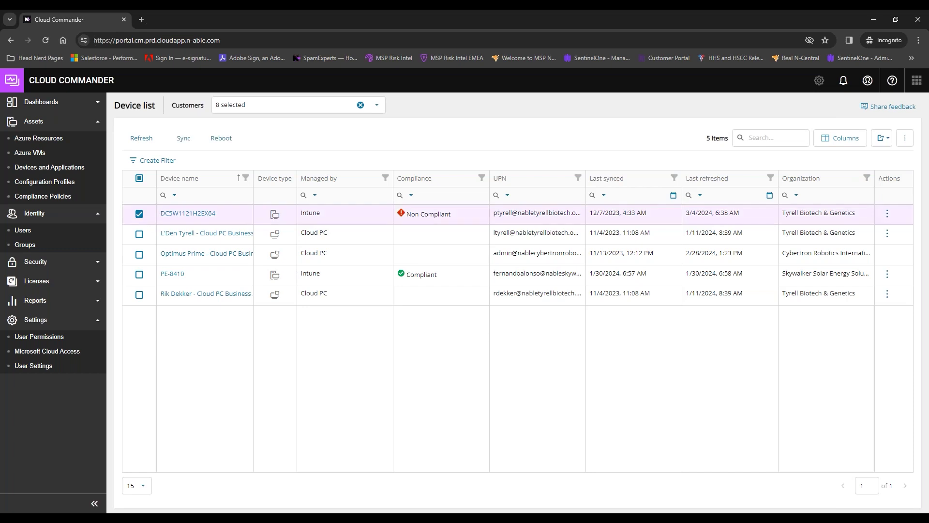
pyautogui.click(139, 214)
pyautogui.click(886, 213)
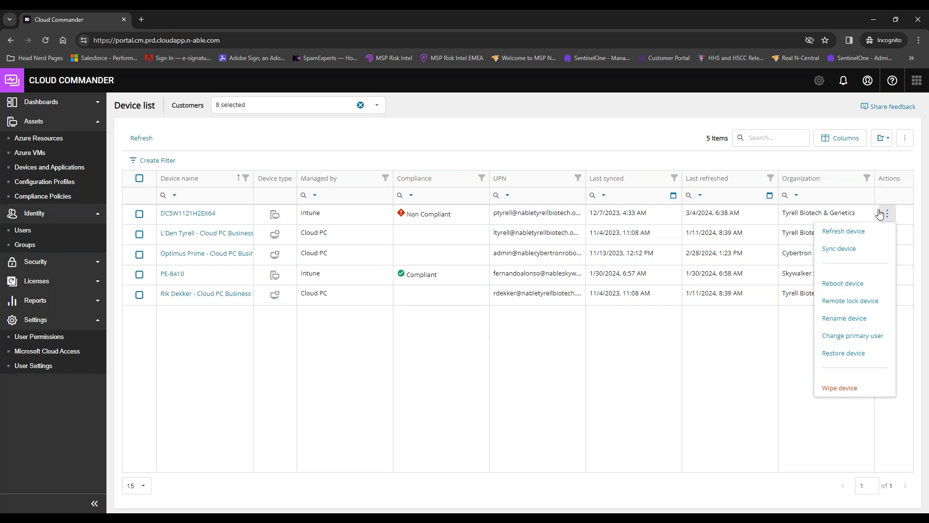
# Step: Review device DC5W1121H2EX64's details, recent actions, hardware, applications, assigned policies and command logs, and return to the device list
pyautogui.click(186, 214)
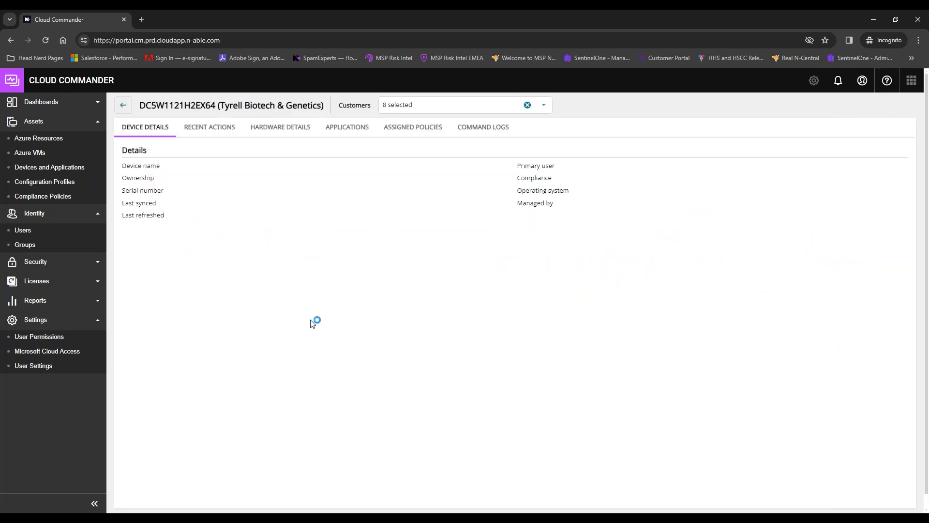
pyautogui.click(211, 130)
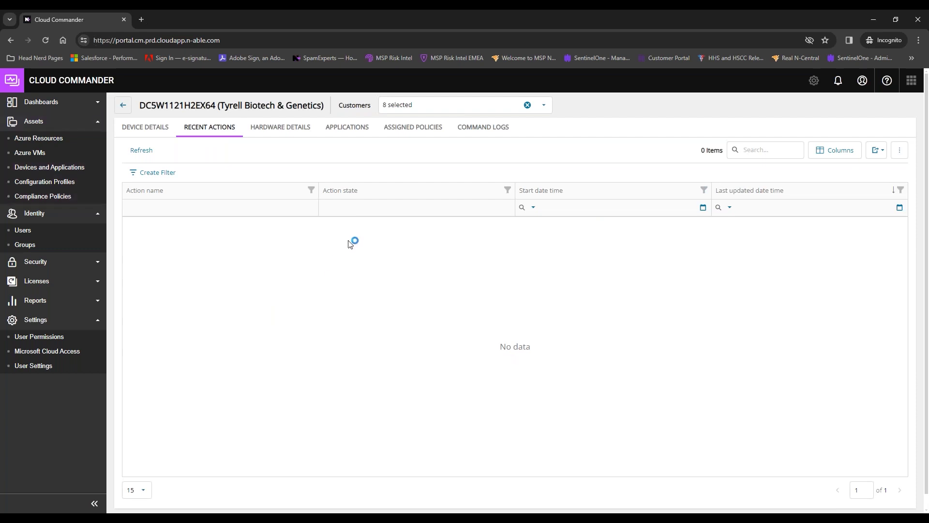
pyautogui.click(301, 128)
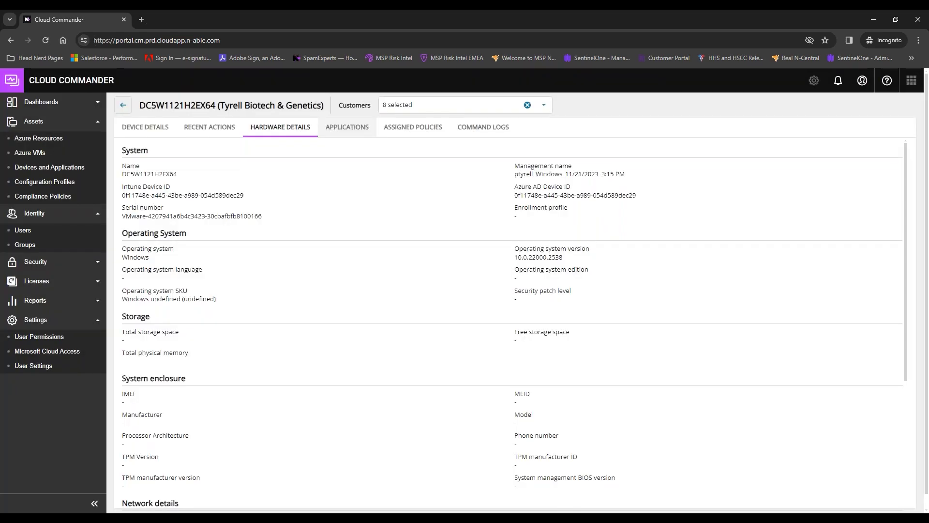
pyautogui.click(345, 132)
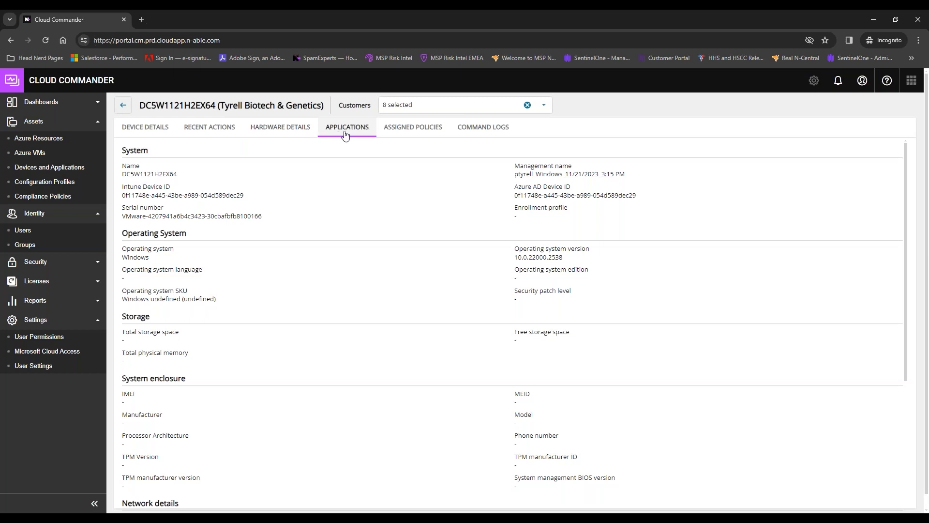
pyautogui.click(405, 129)
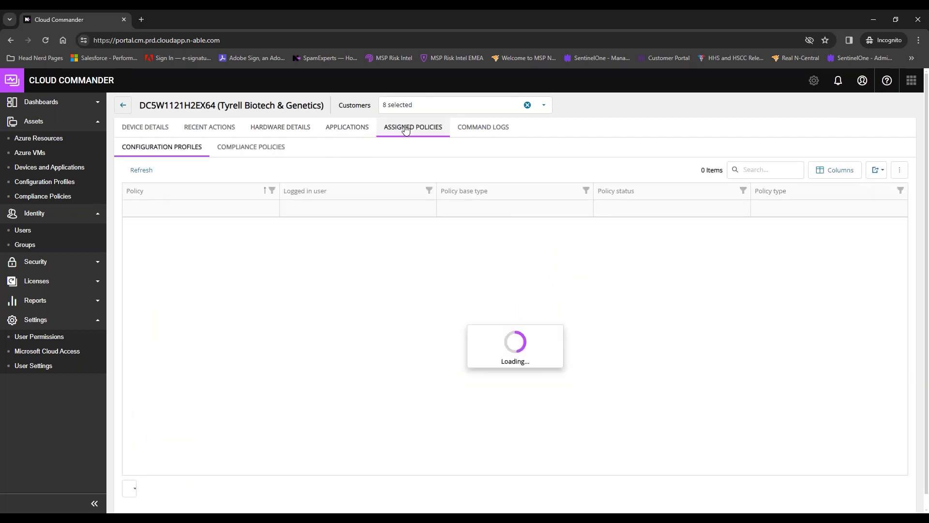
pyautogui.click(496, 128)
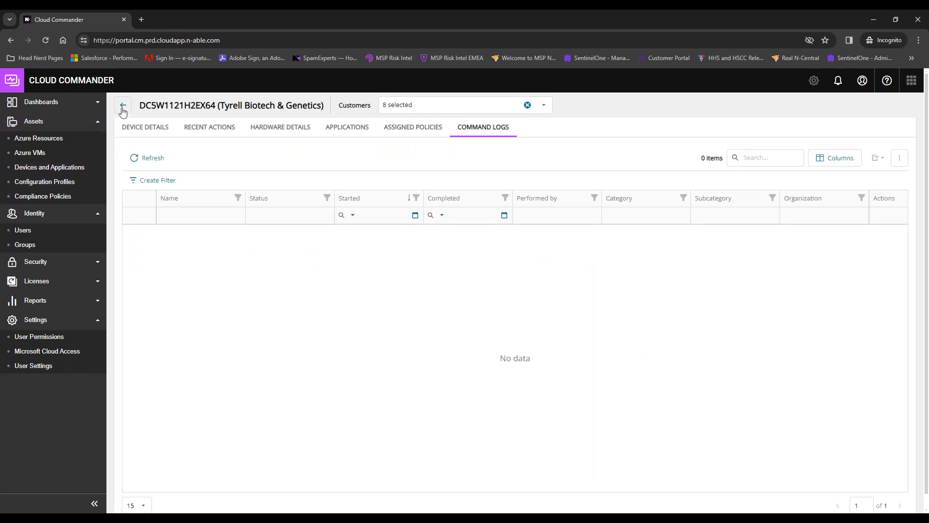
pyautogui.hotkey('alt', 'Left')
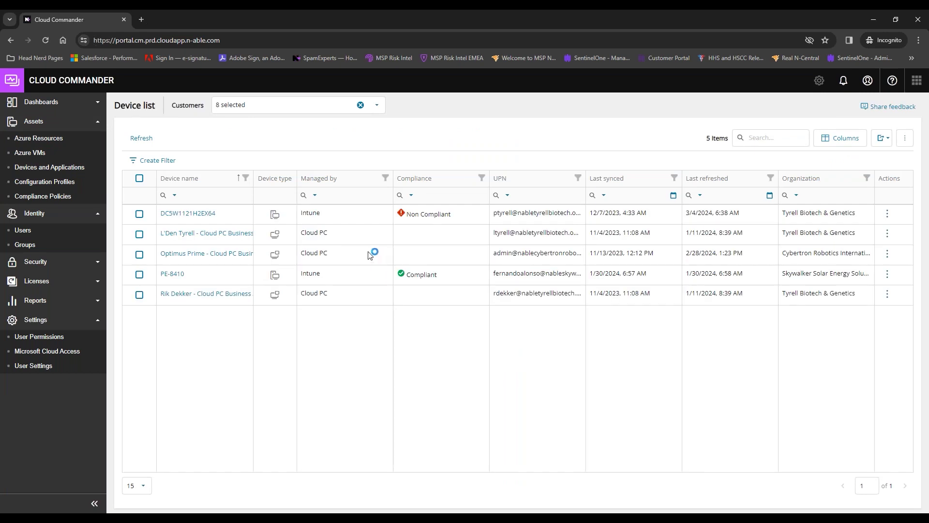
# Step: Check the available actions and the details of Cybertron Robotics International's Cloud PC, and leave it unselected in the device list
pyautogui.click(889, 253)
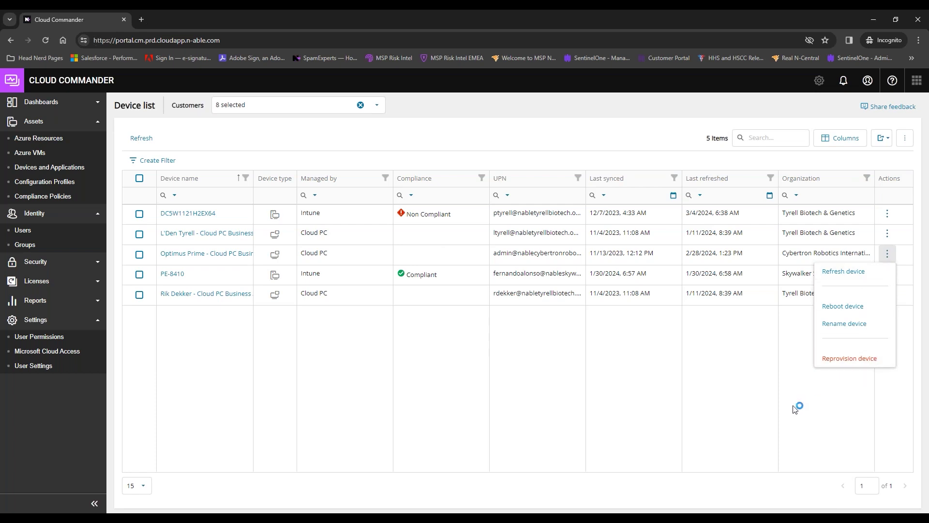
pyautogui.click(763, 415)
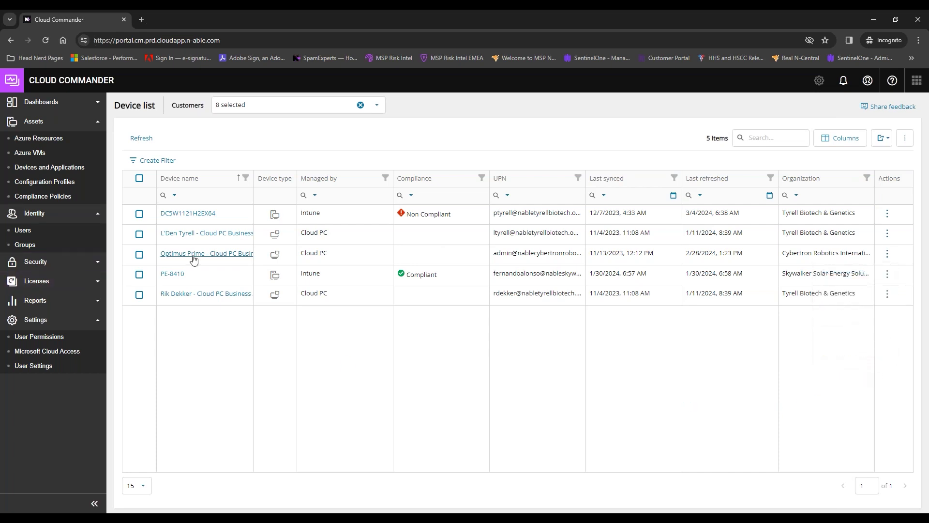
pyautogui.click(140, 255)
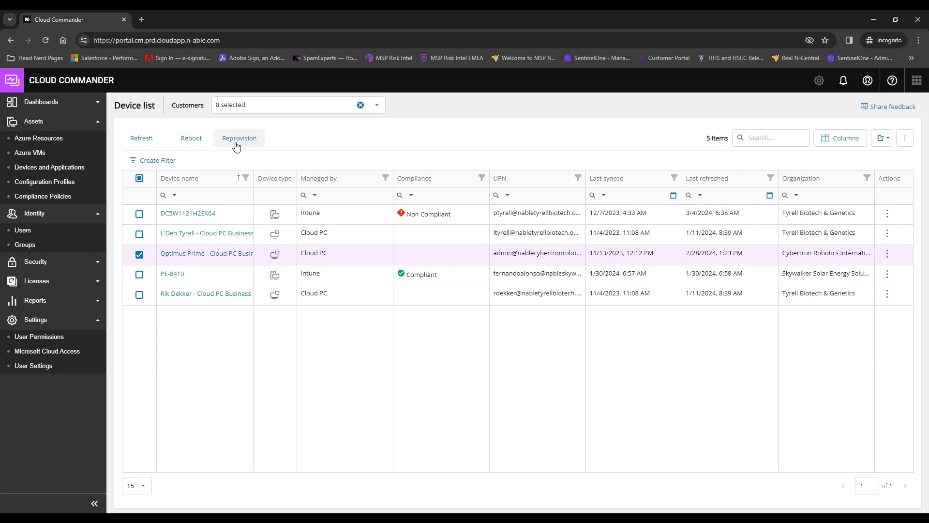
pyautogui.click(224, 261)
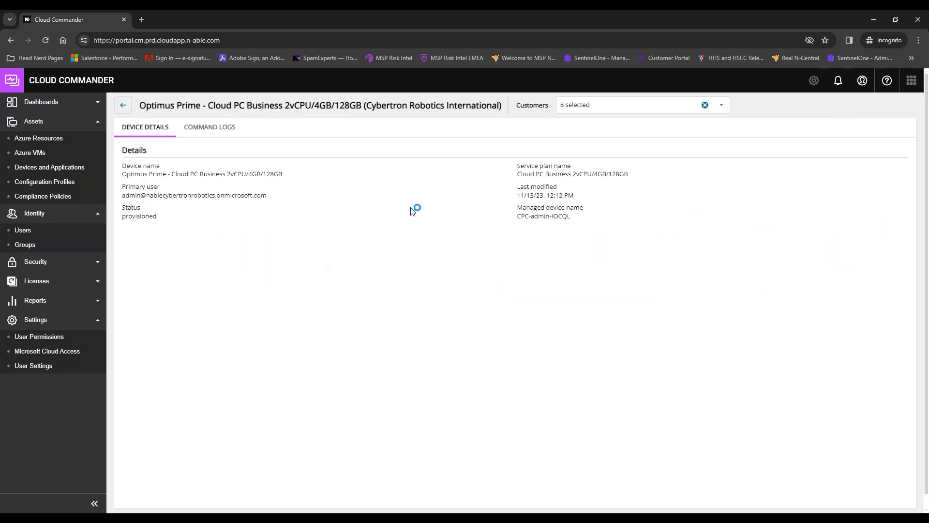
pyautogui.click(123, 105)
pyautogui.click(140, 254)
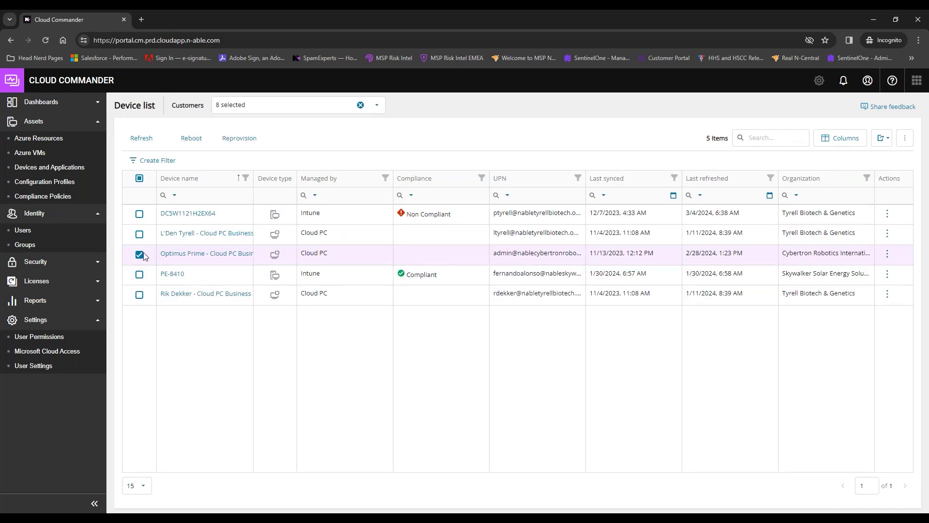
pyautogui.click(140, 255)
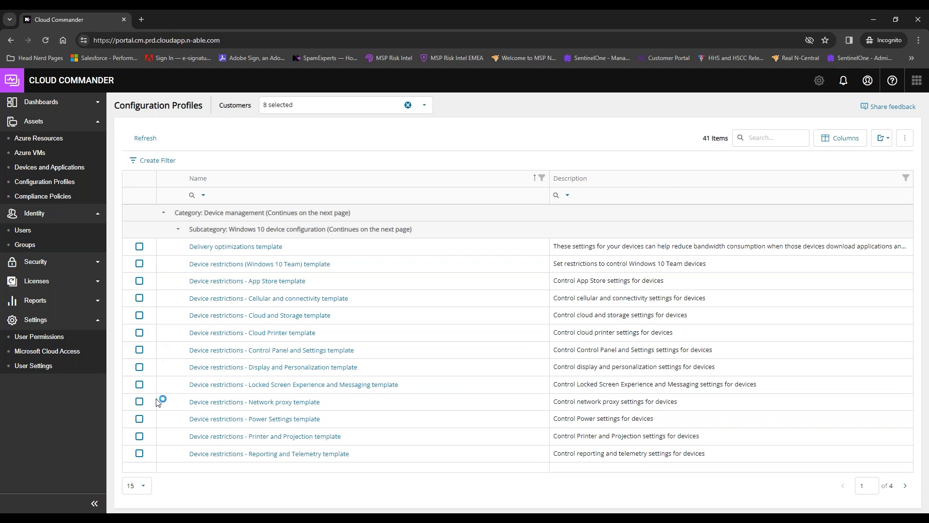
# Step: Select the Device restrictions - Power Settings template in Configuration Profiles and check the Serenity Freight & Logistics Solutions command log's output
pyautogui.click(139, 418)
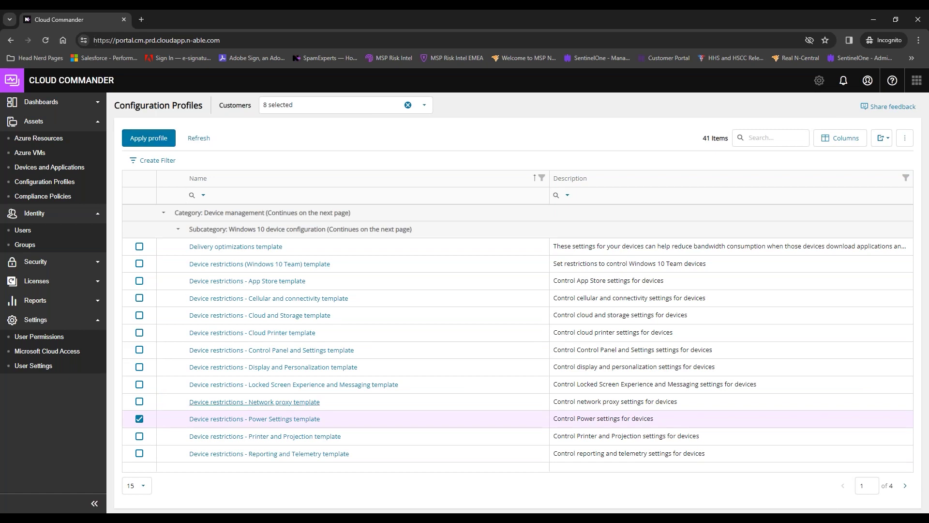
pyautogui.click(242, 420)
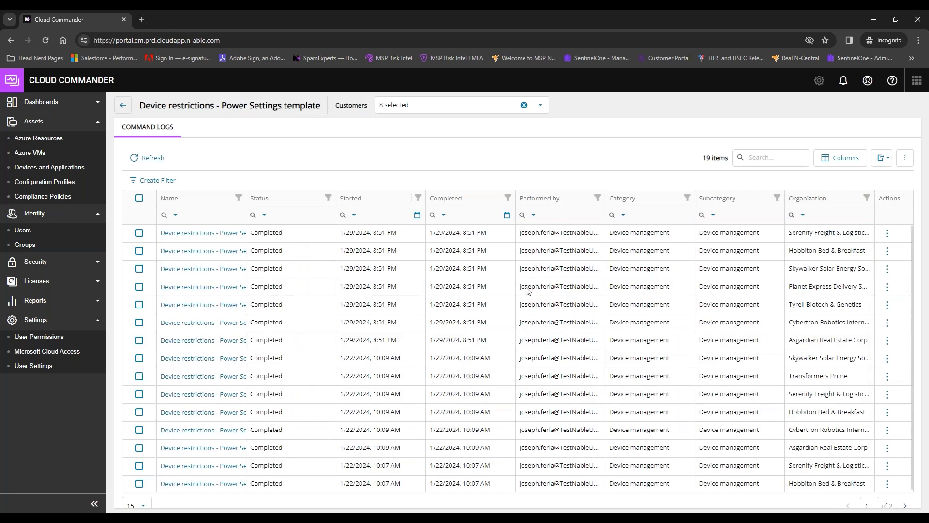
pyautogui.click(206, 235)
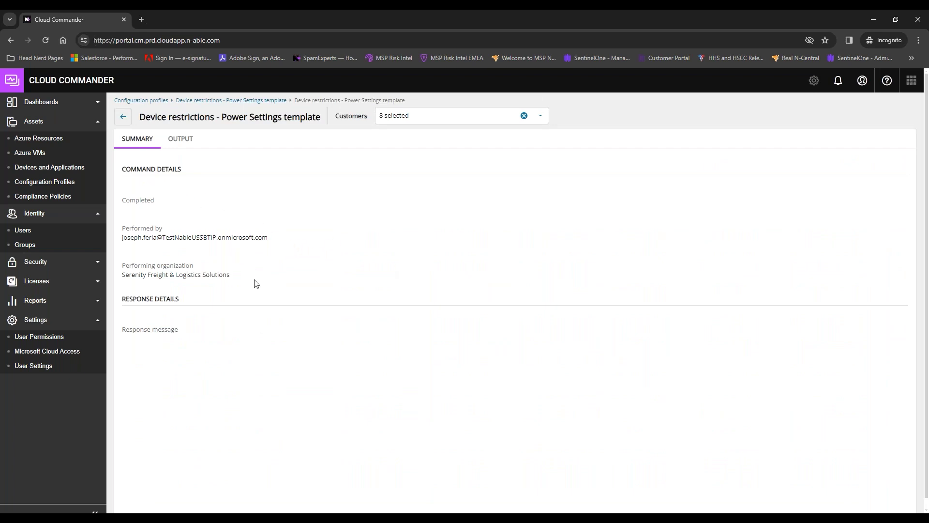
pyautogui.click(188, 142)
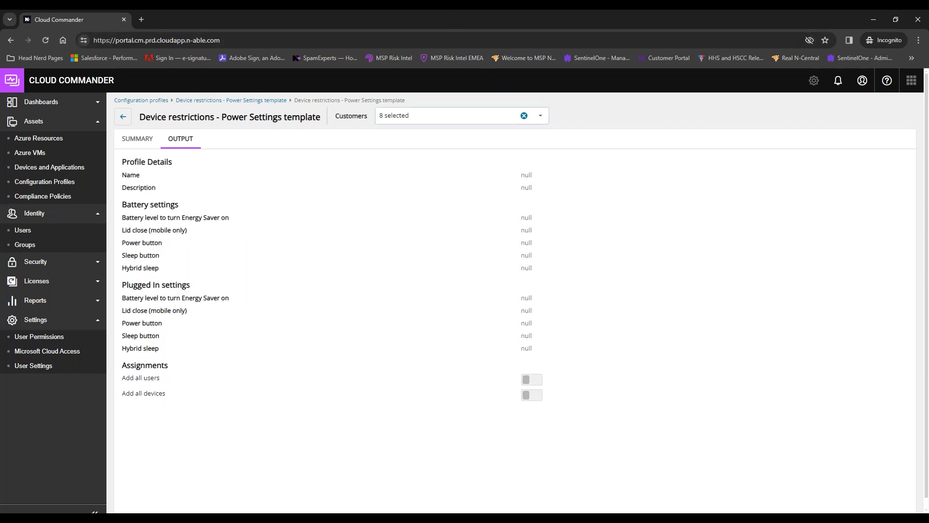
pyautogui.click(119, 122)
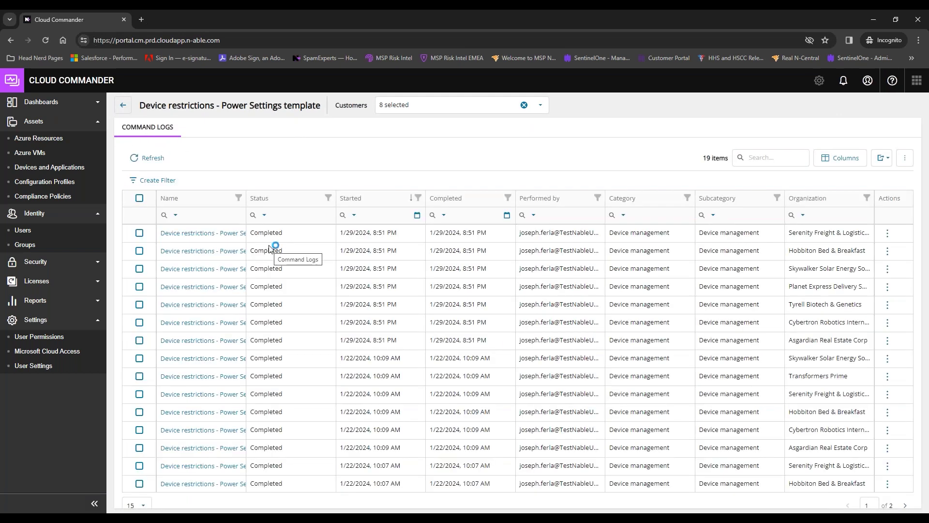
pyautogui.hotkey('alt', 'Left')
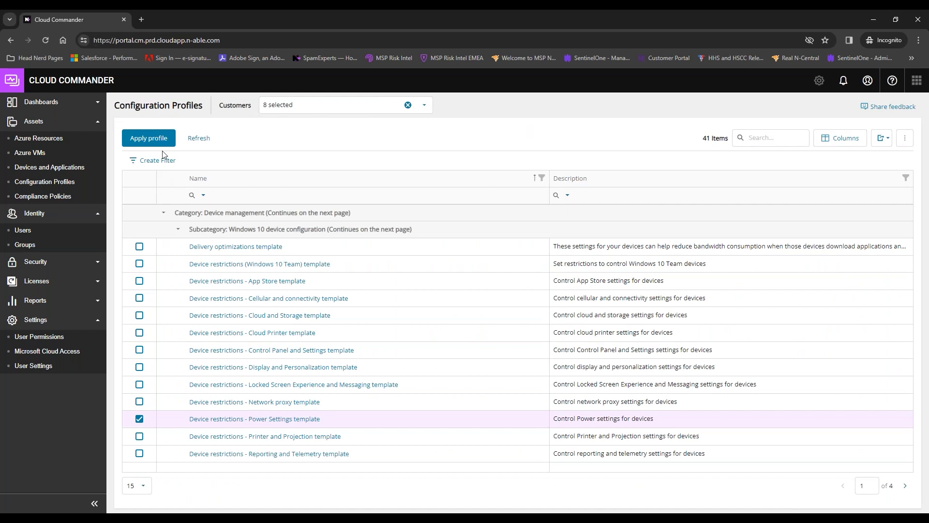
# Step: Start applying the Power Settings profile to every organization except TestNableUSSandbox, continue to the input settings, and check the battery lid-close options
pyautogui.click(146, 138)
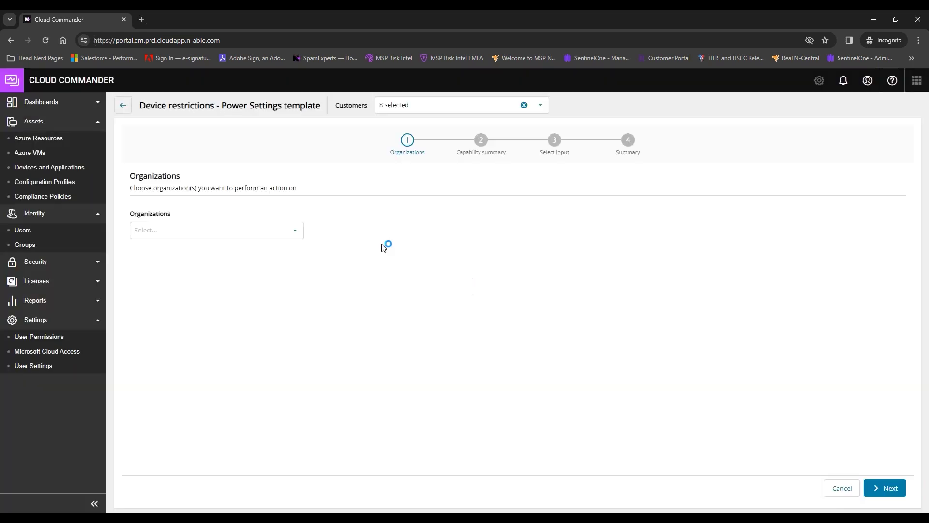
pyautogui.click(257, 239)
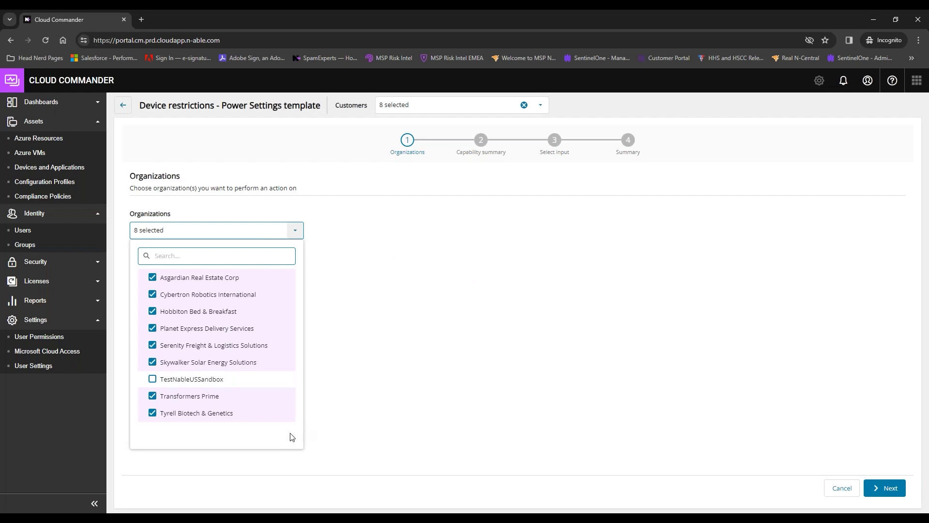
pyautogui.click(898, 489)
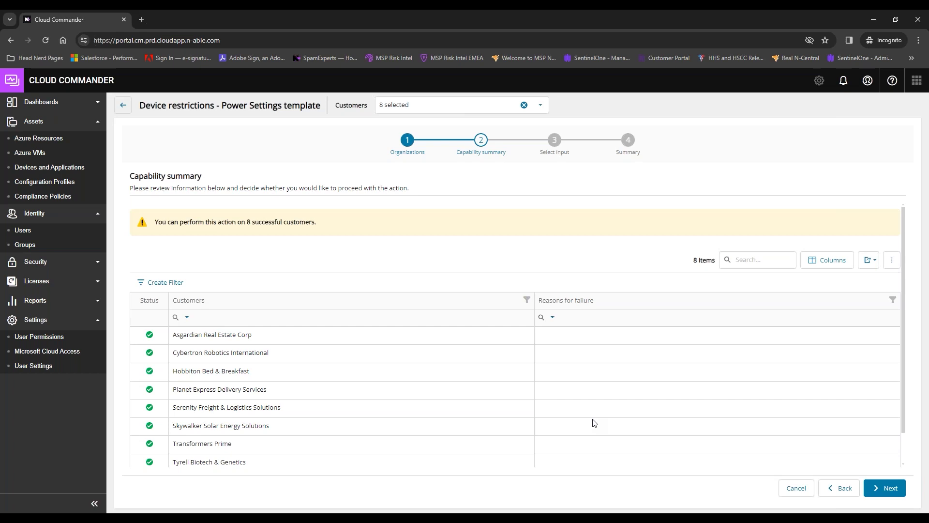
pyautogui.click(898, 488)
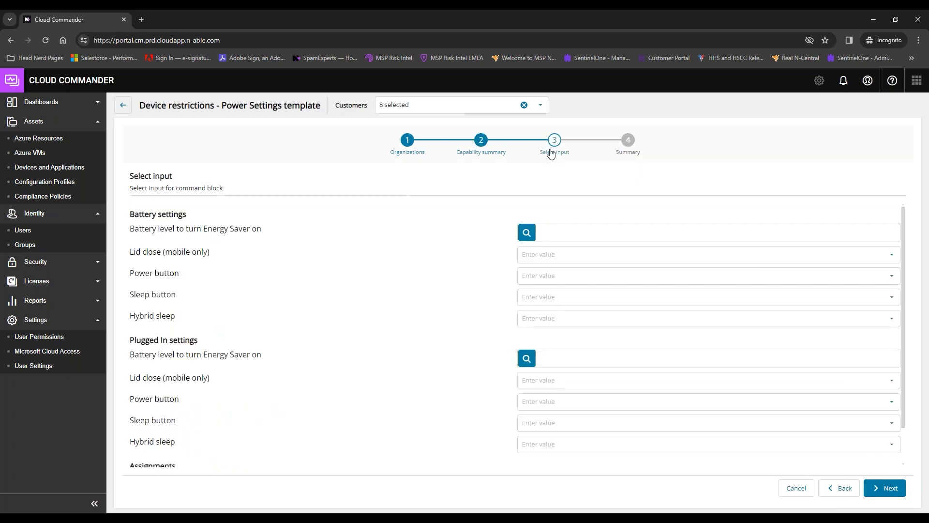
pyautogui.click(674, 257)
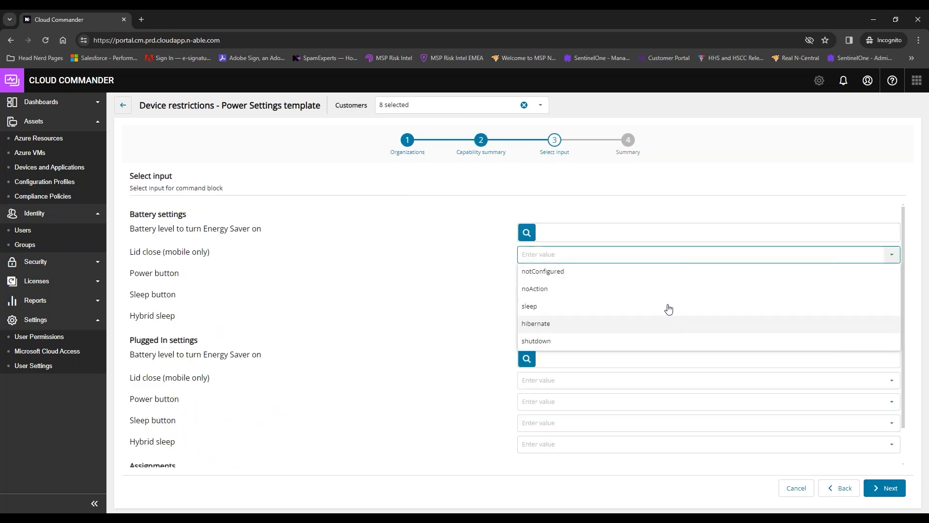
pyautogui.click(663, 255)
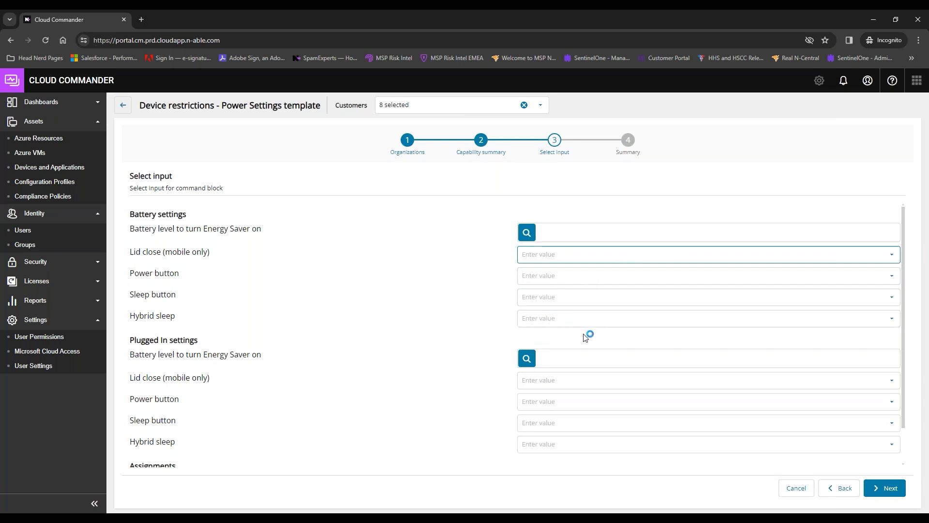
# Step: Review the remaining Power Settings inputs and the summary, exit the wizard without applying the profile, and deselect the template
pyautogui.scroll(-1, 587, 338)
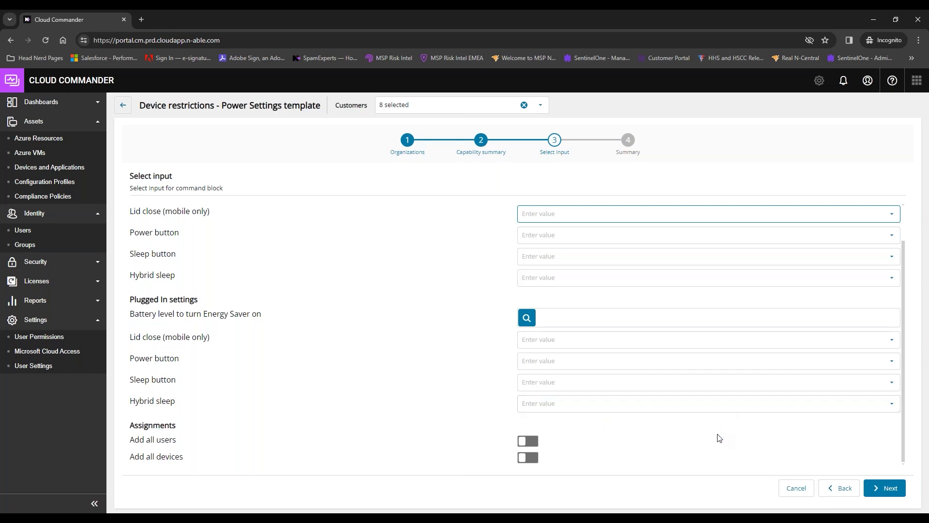
pyautogui.scroll(-1, 388, 332)
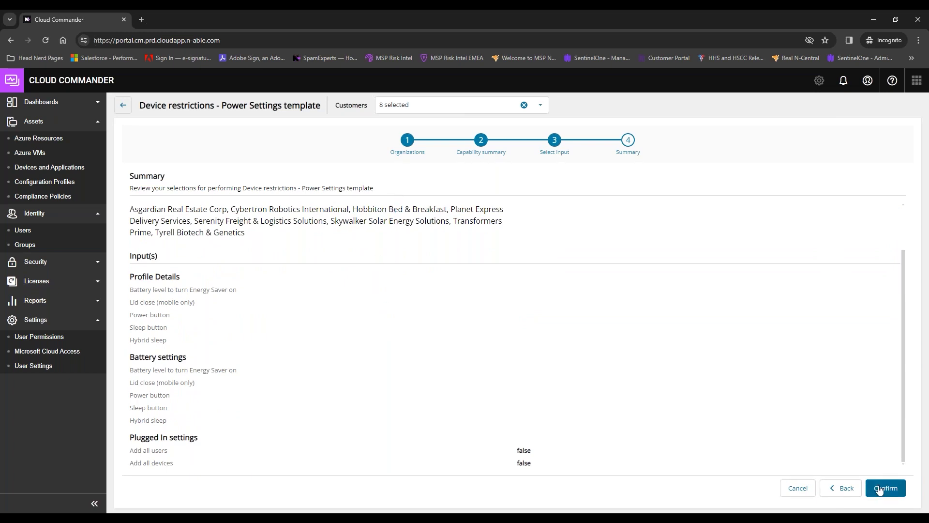
pyautogui.click(798, 489)
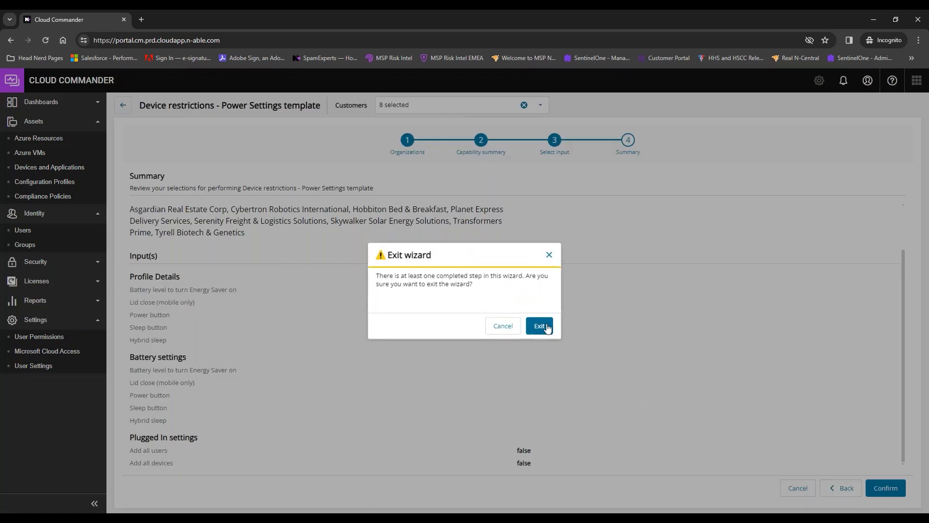
pyautogui.click(536, 326)
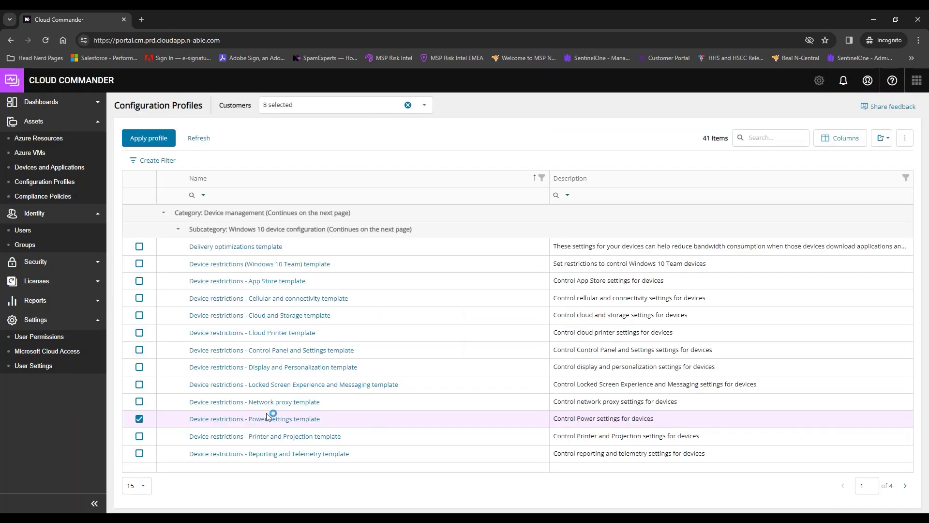
pyautogui.click(139, 421)
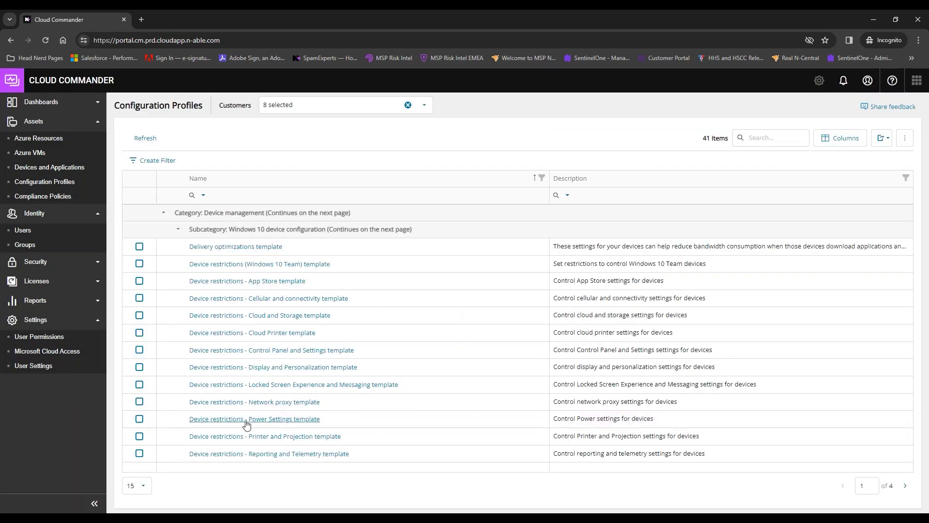
# Step: Check the command logs of the Windows 10/11 compliance policy template under Compliance Policies and return to the policy list
pyautogui.click(77, 197)
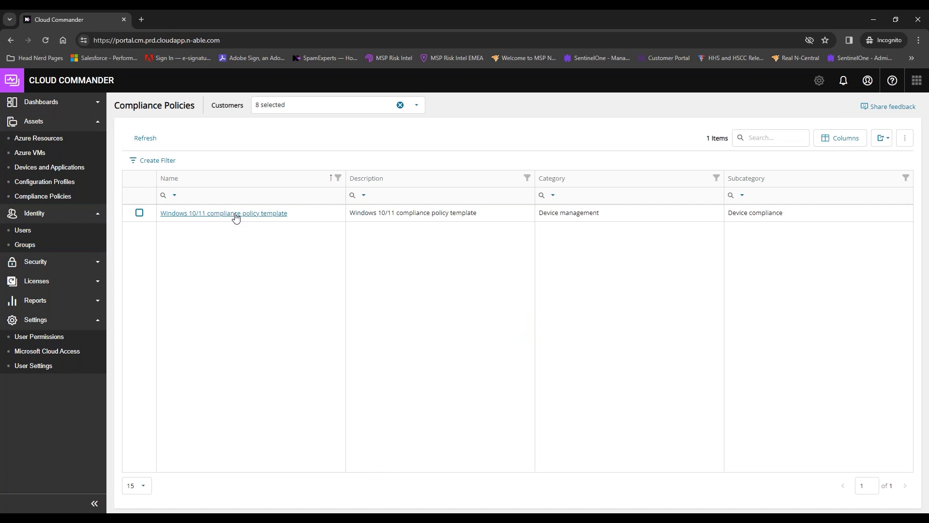
pyautogui.click(236, 218)
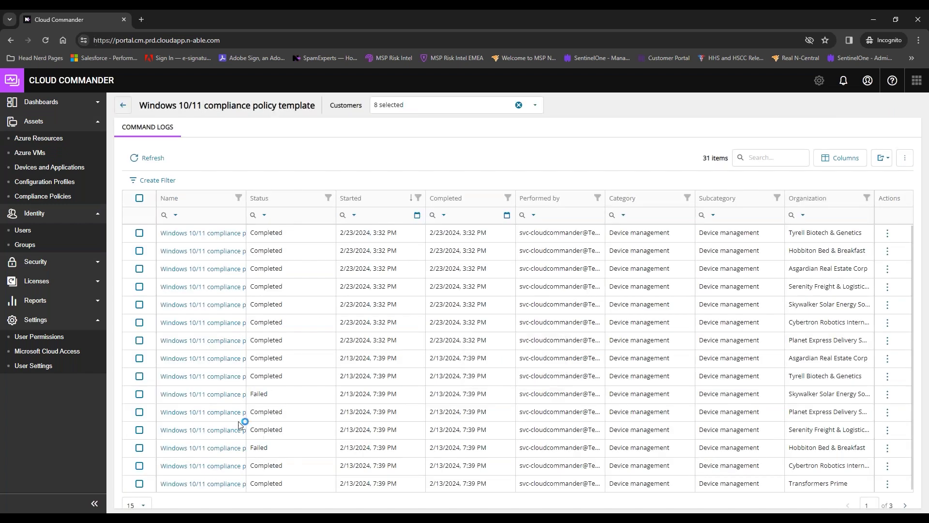
pyautogui.click(123, 105)
# Step: Start applying the Windows 10/11 compliance policy template to the eight selected organizations and review all its input settings
pyautogui.click(150, 138)
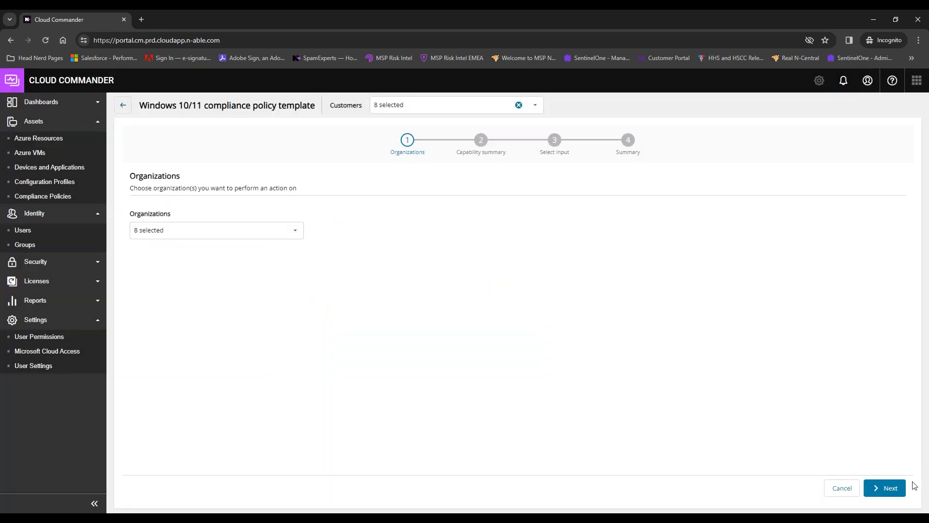
pyautogui.click(897, 493)
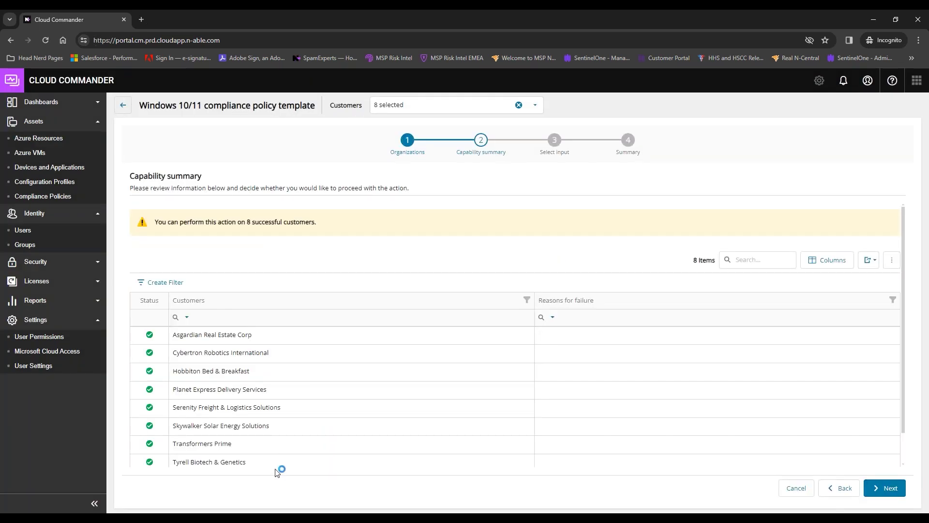
pyautogui.click(880, 490)
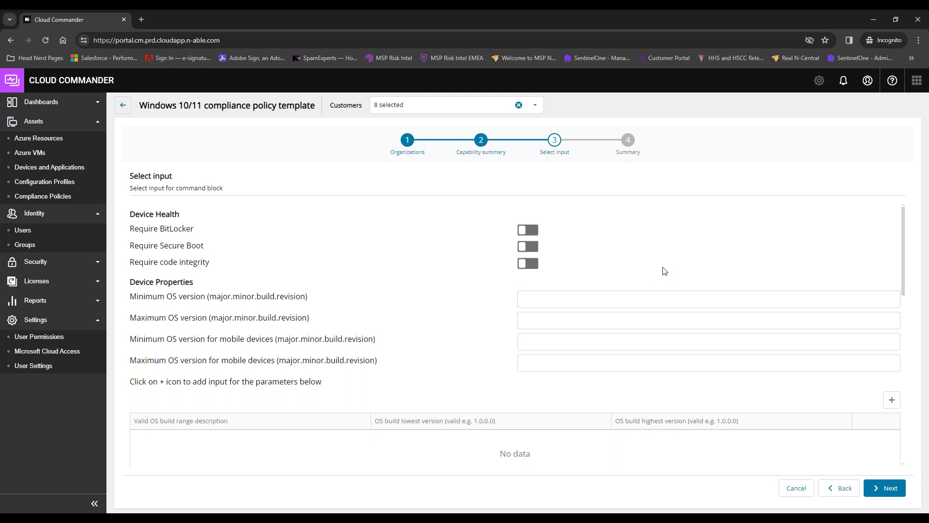
pyautogui.scroll(-6, 695, 328)
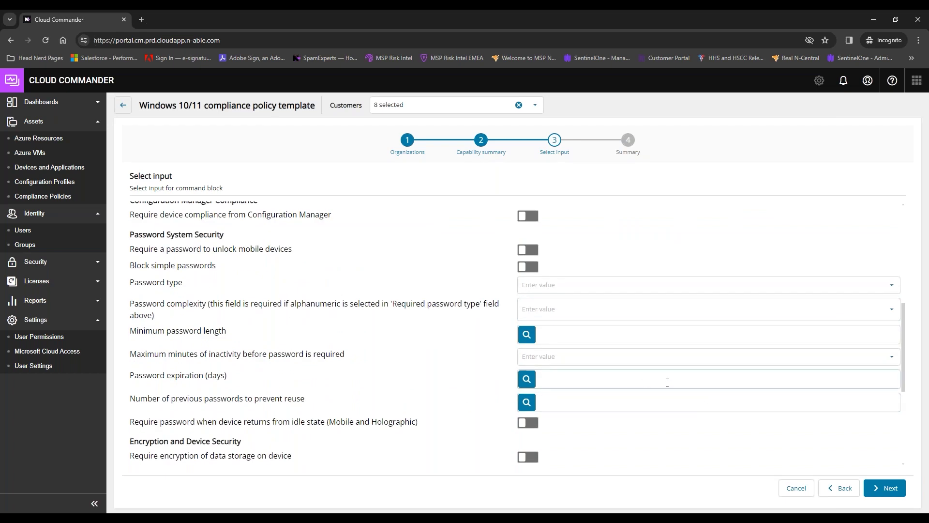
pyautogui.scroll(-2, 467, 396)
pyautogui.scroll(-3, 484, 368)
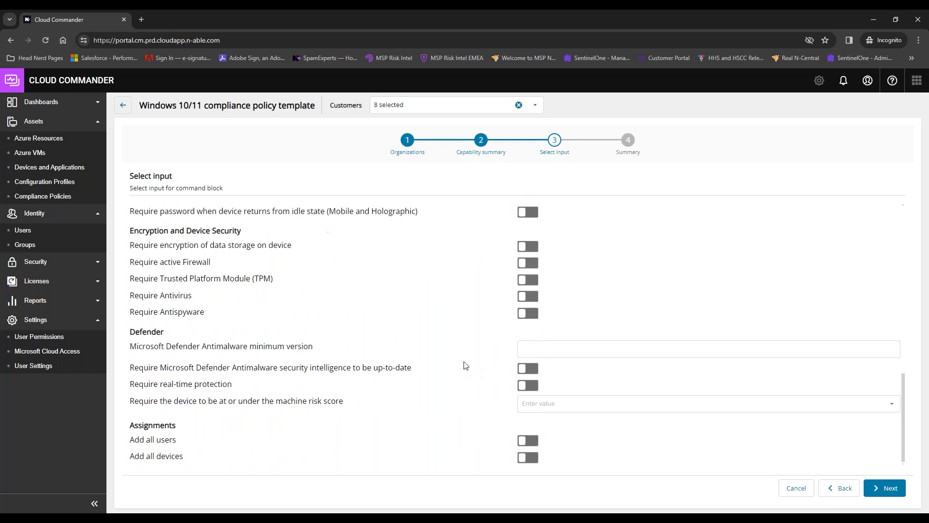
pyautogui.scroll(10, 436, 371)
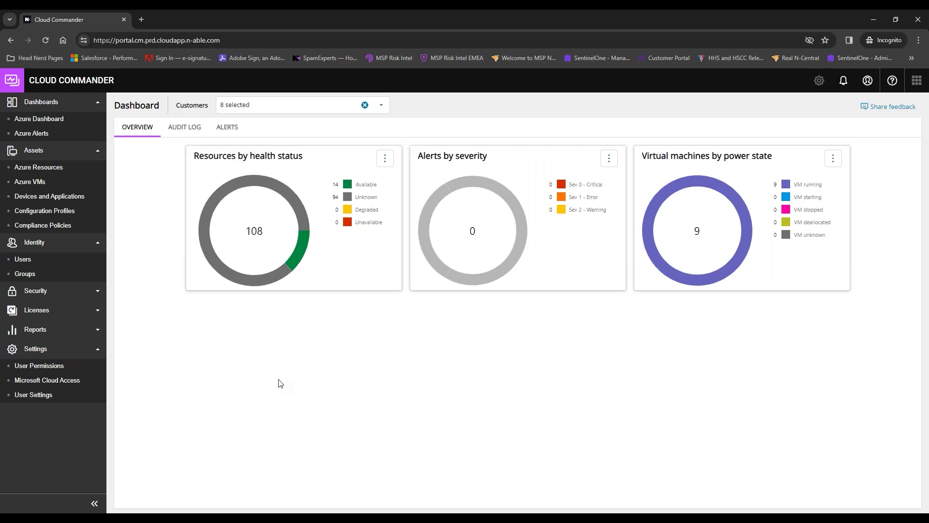
# Step: Review the Azure dashboard's audit log, alerts and overview, check the list of running virtual machines, and return to the dashboard
pyautogui.click(182, 129)
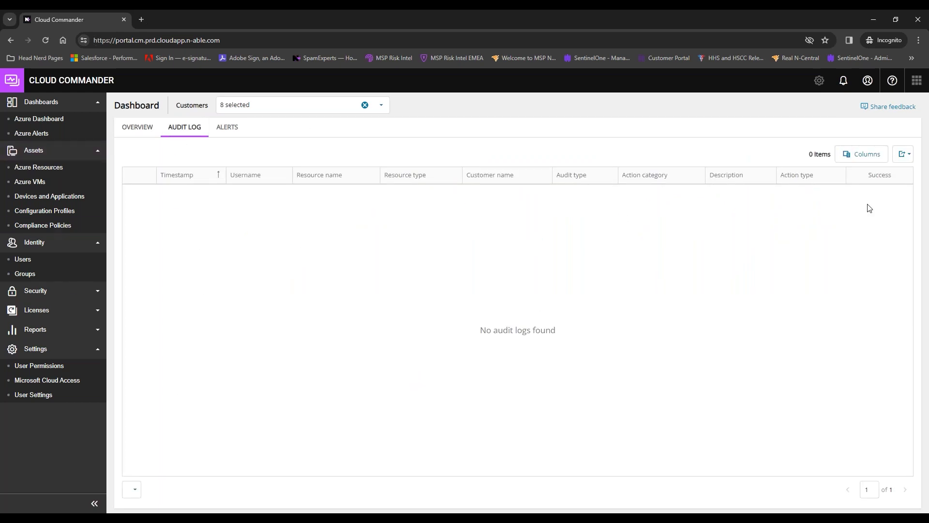
pyautogui.click(237, 128)
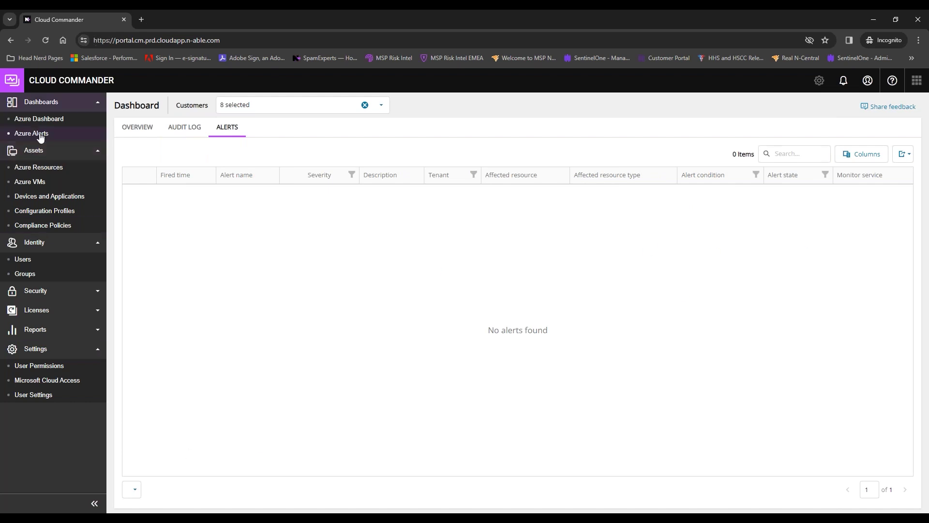
pyautogui.click(137, 127)
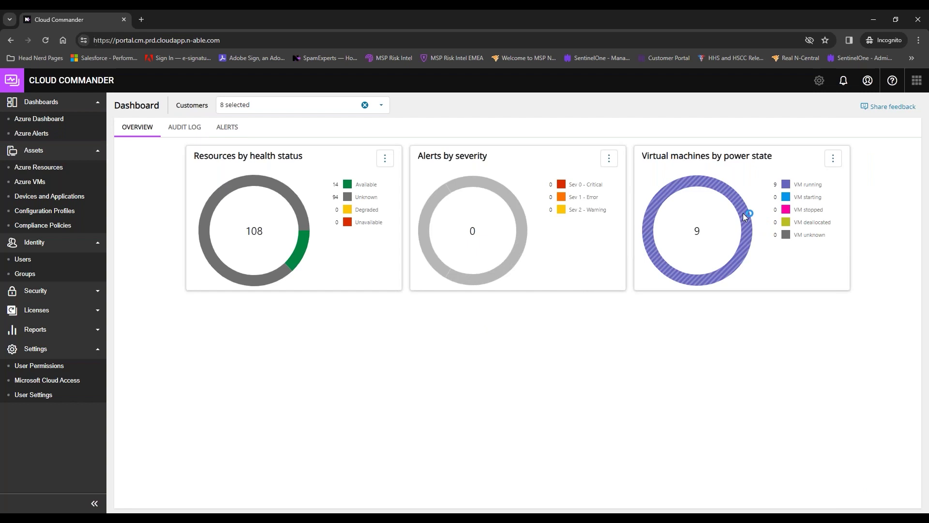
pyautogui.click(806, 190)
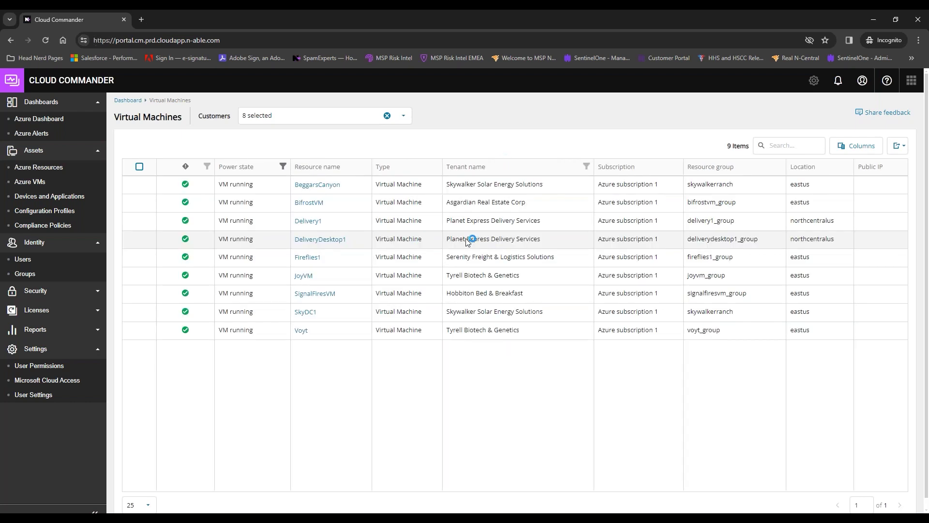
pyautogui.click(43, 121)
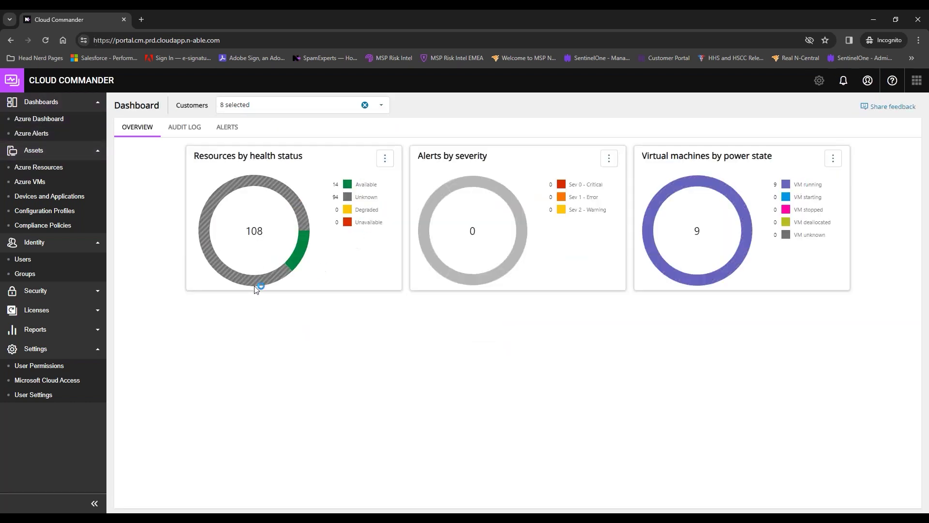
# Step: Open the Azure Alerts list, sort it by alert name, and check the severity filter options without applying any
pyautogui.click(38, 135)
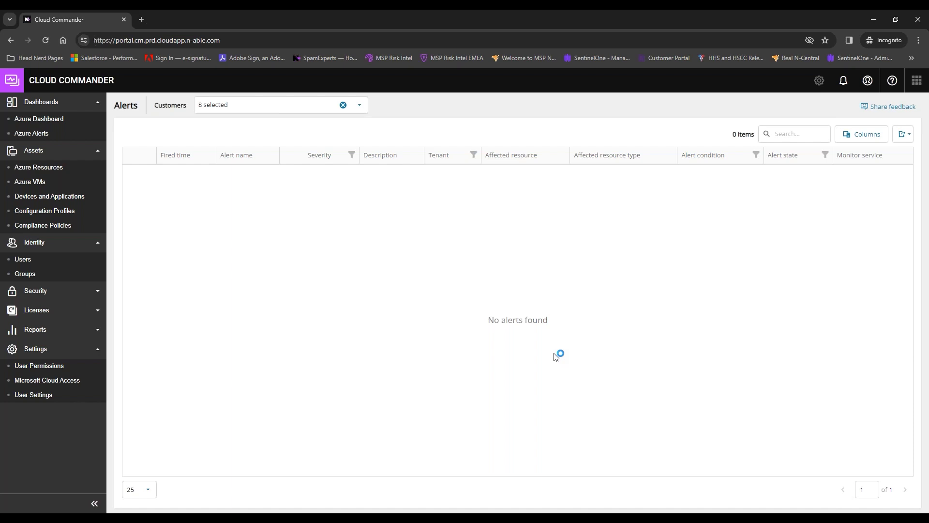
pyautogui.click(266, 155)
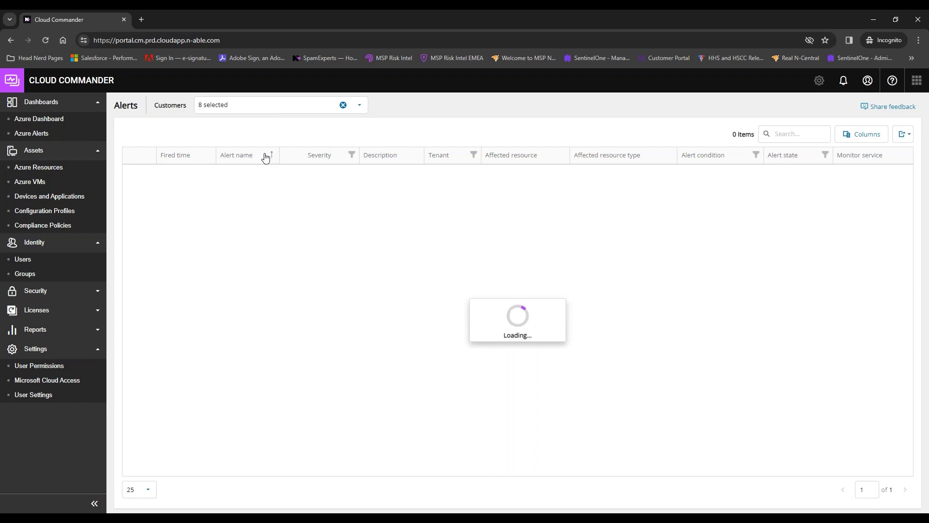
pyautogui.click(351, 155)
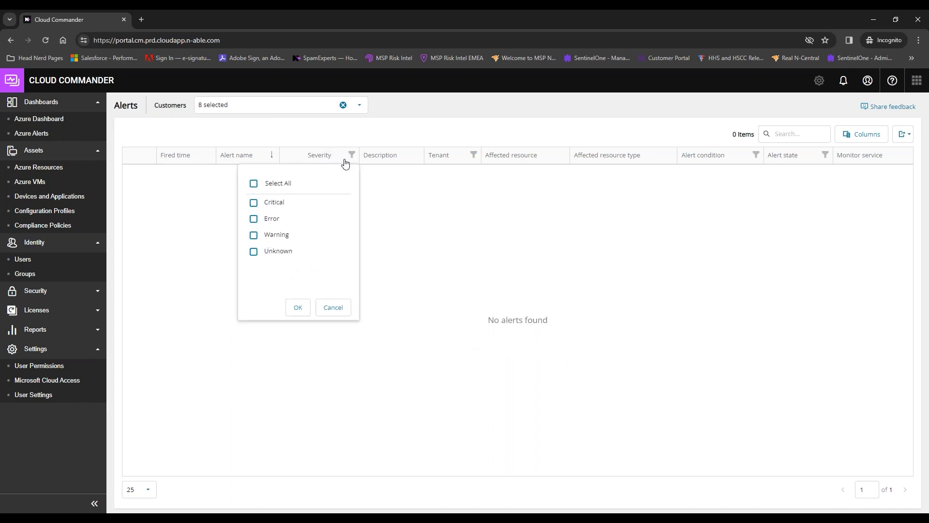
pyautogui.click(459, 214)
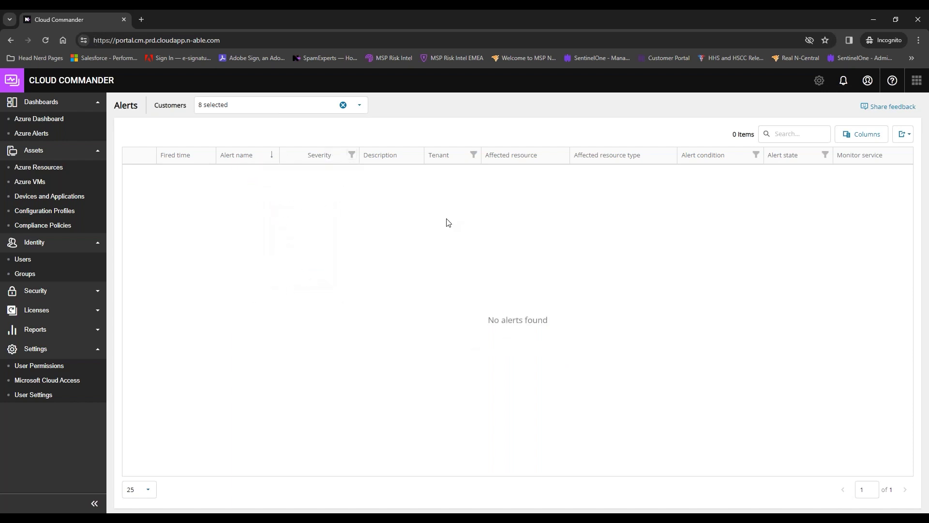
# Step: Browse the Azure Resources list across the selected customers and check the resource type filter options without applying any
pyautogui.click(39, 167)
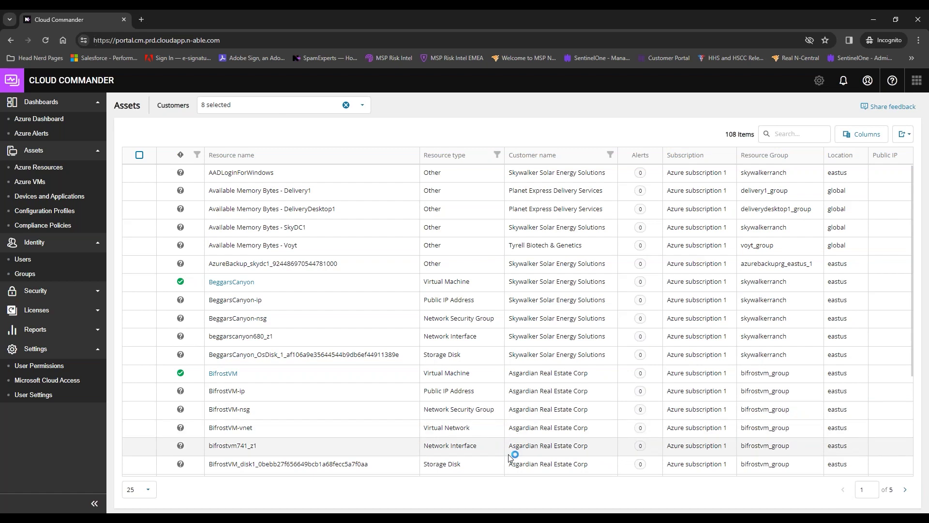
pyautogui.scroll(-3, 473, 376)
pyautogui.scroll(3, 473, 376)
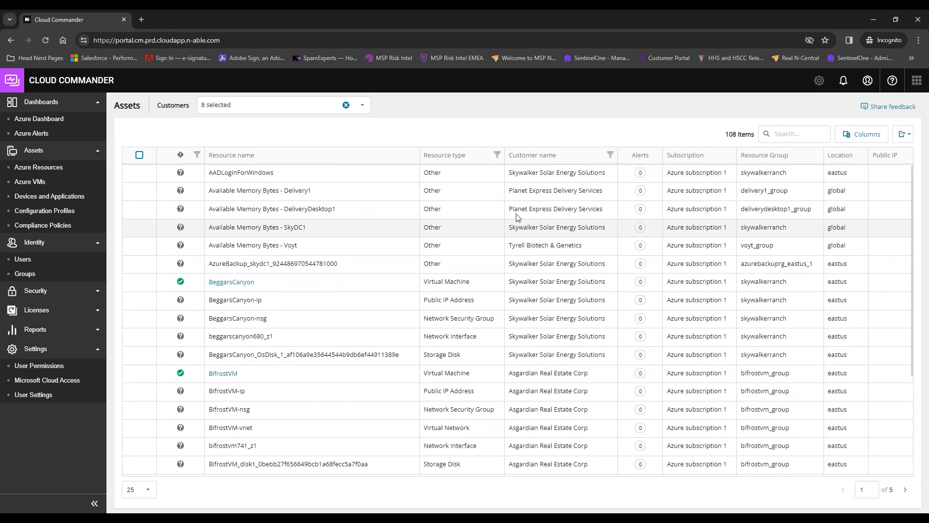
pyautogui.click(497, 155)
pyautogui.scroll(-5, 443, 270)
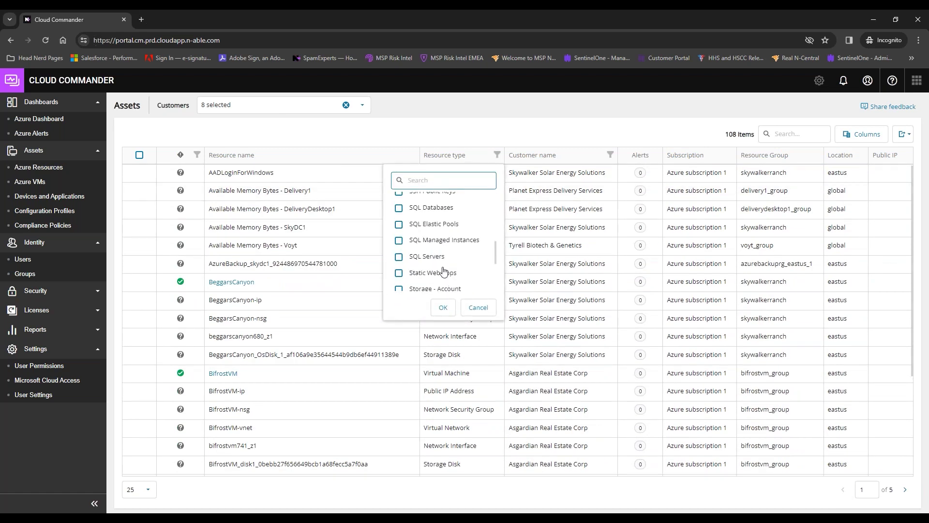
pyautogui.scroll(5, 443, 269)
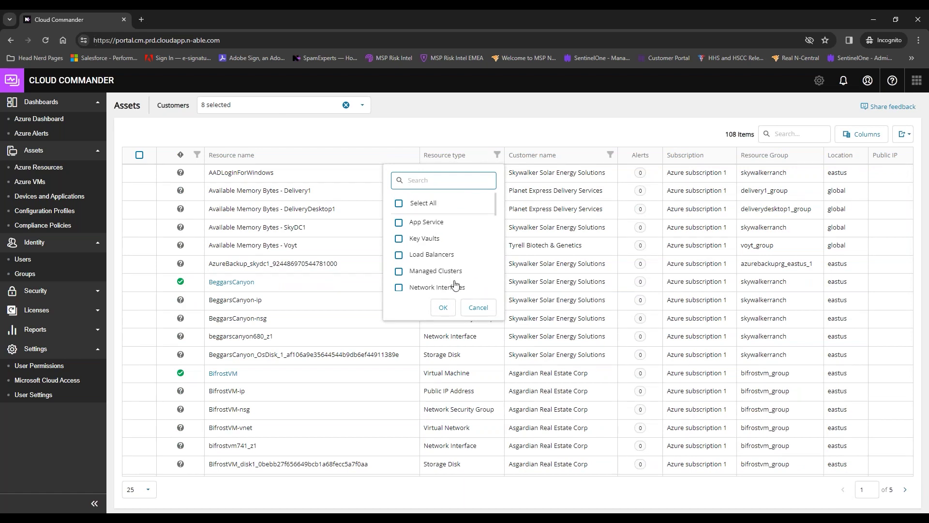
pyautogui.click(478, 308)
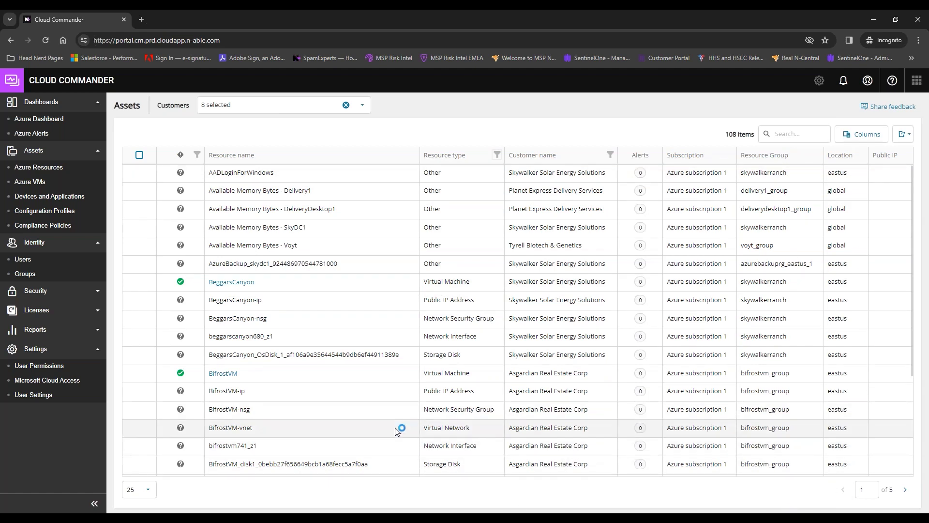
# Step: Select the BeggarsCanyon virtual machine in the Azure Resources list and check its available power actions
pyautogui.click(139, 284)
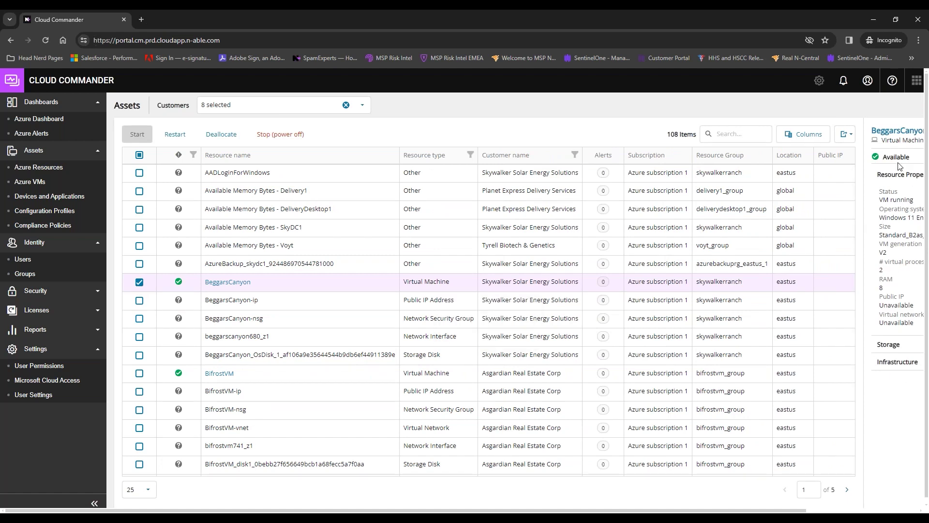
pyautogui.click(139, 281)
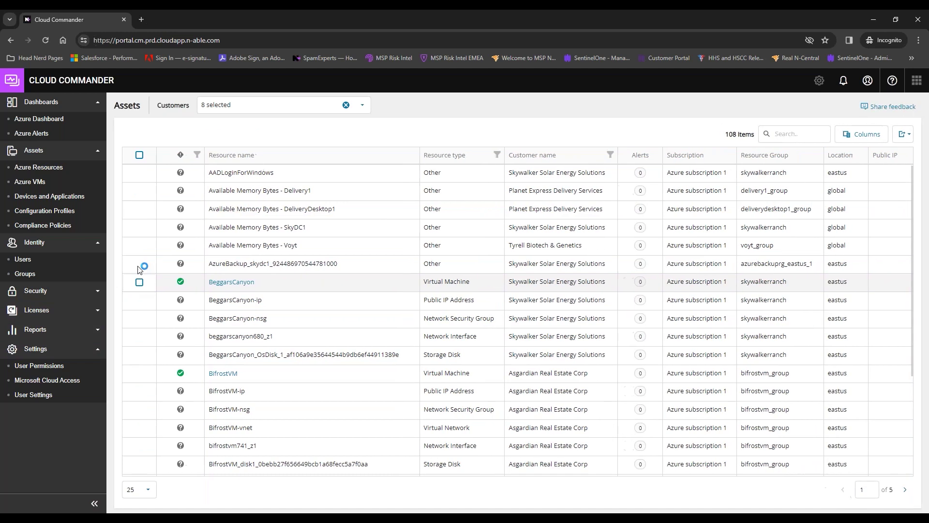
pyautogui.click(139, 264)
pyautogui.click(139, 264)
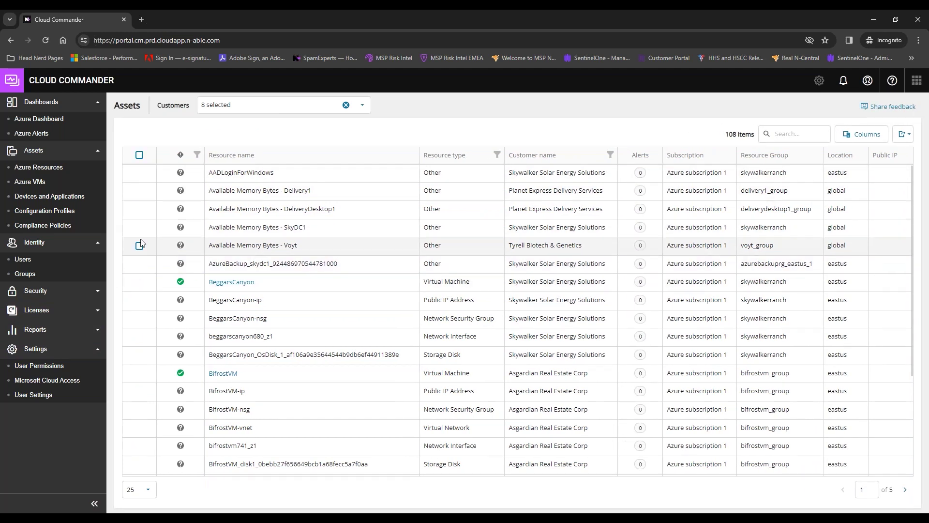
pyautogui.click(139, 281)
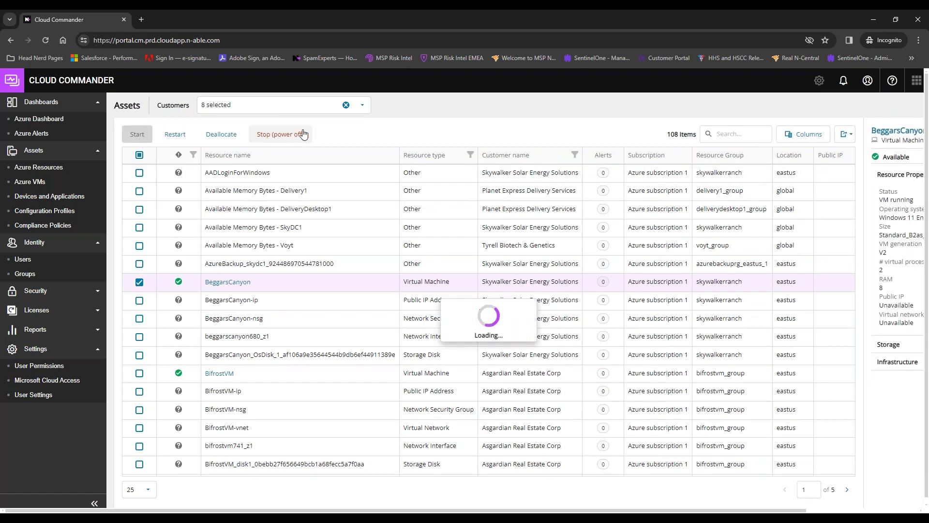
# Step: Select BeggarsCanyon in the Azure VMs list and review its resource properties, storage and infrastructure details
pyautogui.click(35, 182)
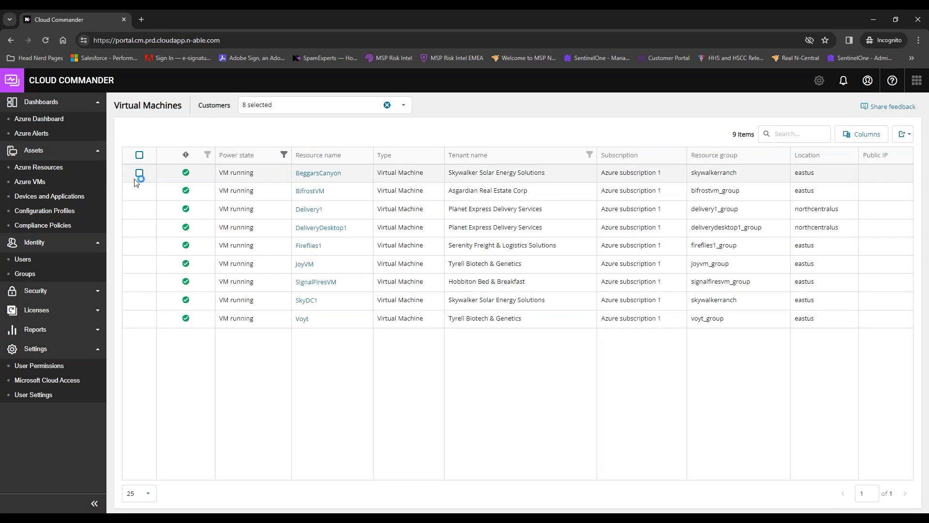
pyautogui.click(139, 174)
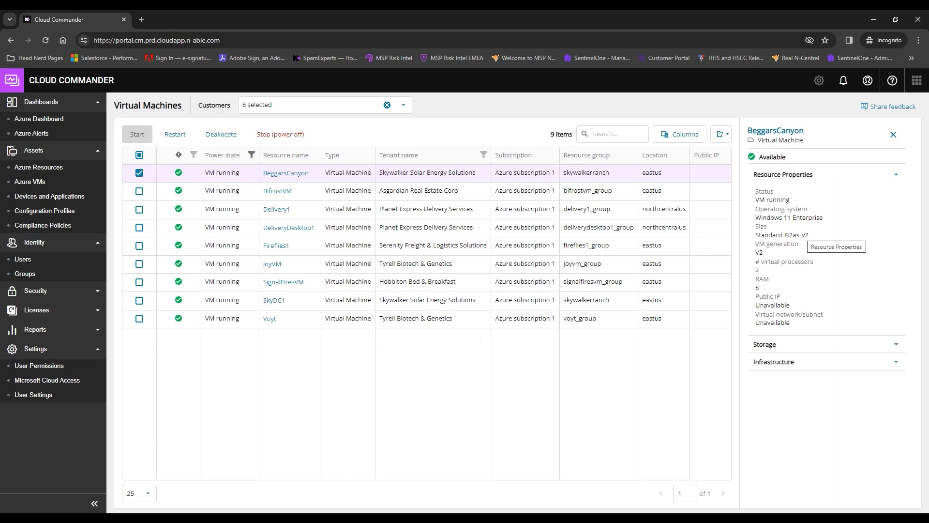
pyautogui.click(841, 350)
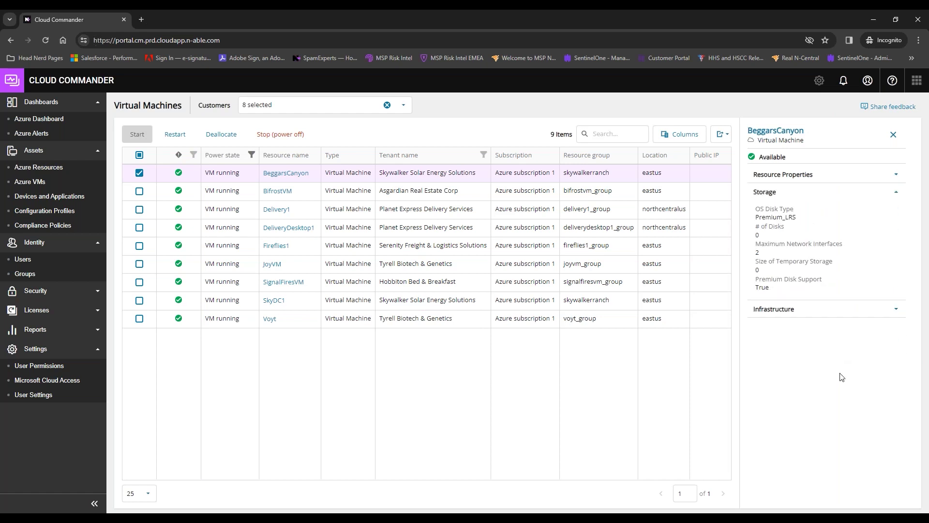
pyautogui.click(825, 310)
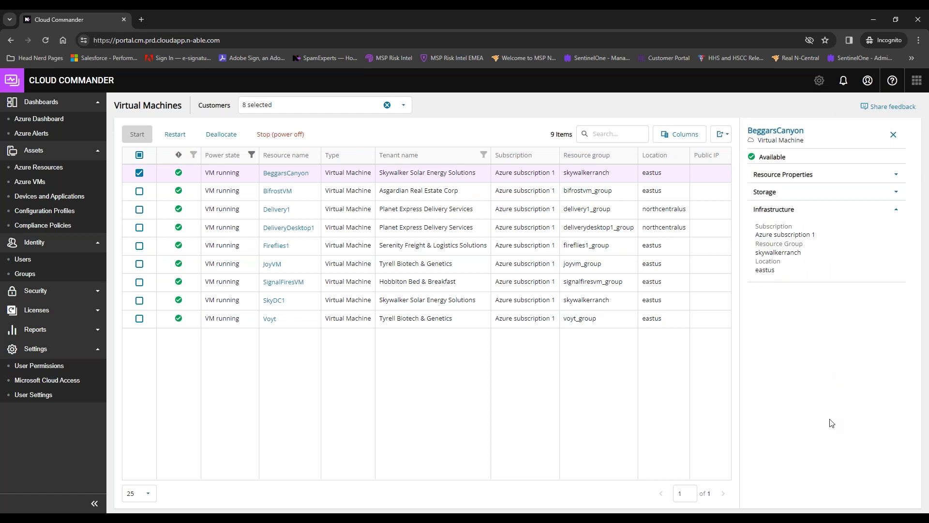
# Step: Reselect BeggarsCanyon to check its available power actions, and open its asset summary page
pyautogui.click(894, 134)
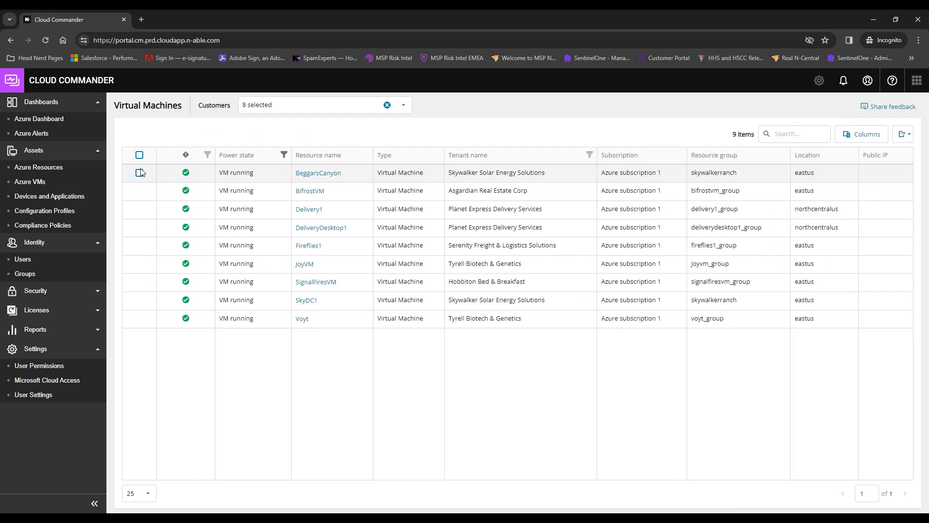
pyautogui.click(140, 174)
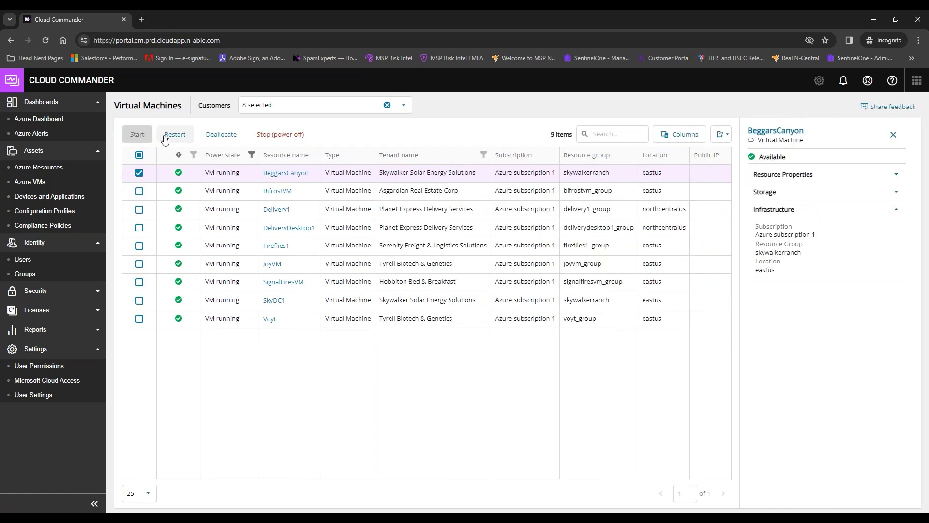
pyautogui.click(285, 134)
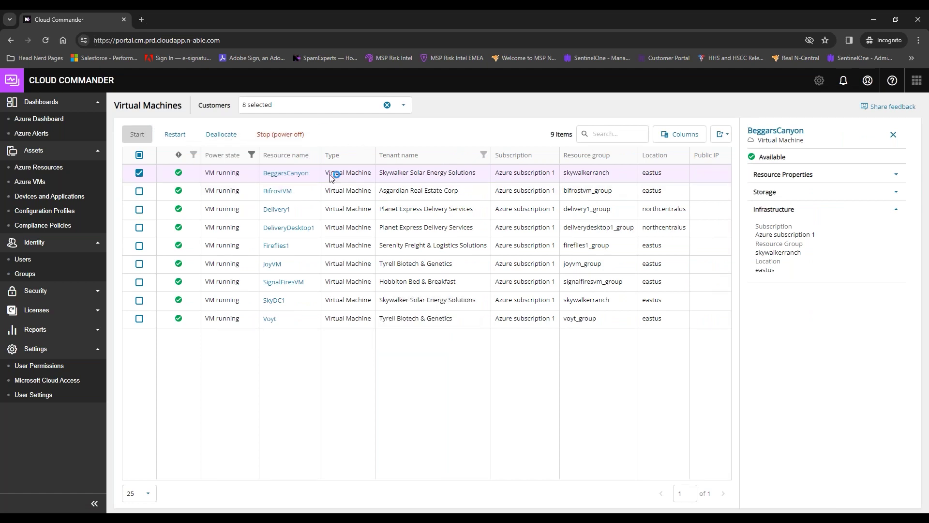
pyautogui.click(283, 178)
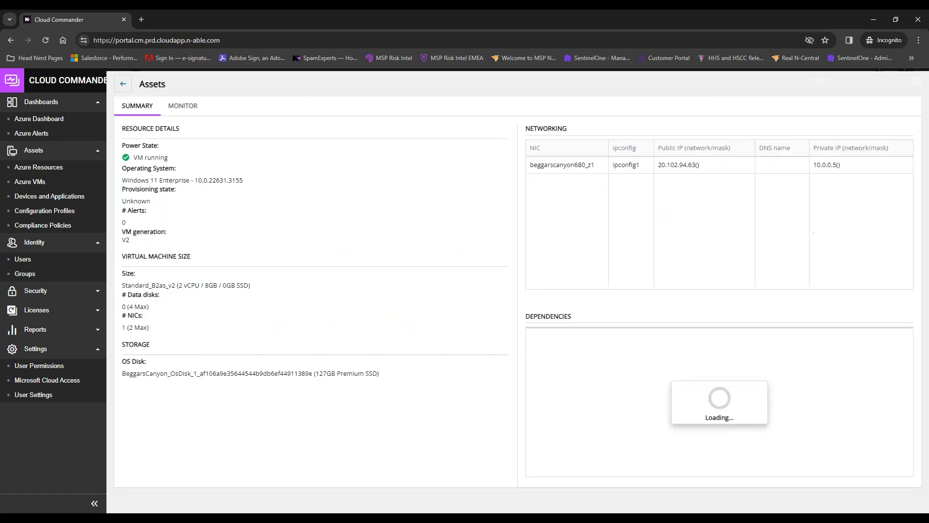
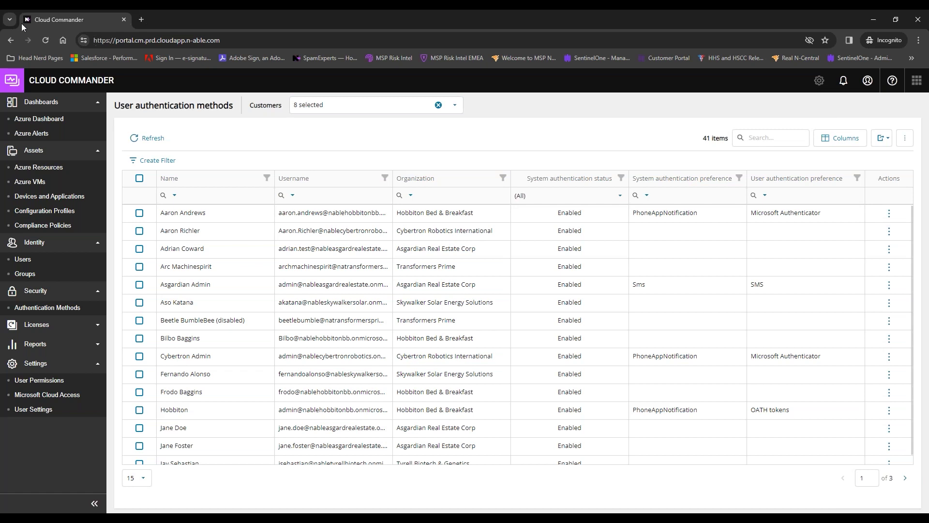
# Step: Check the session and multi-factor authentication actions for the first listed user, leaving the user unselected
pyautogui.click(140, 213)
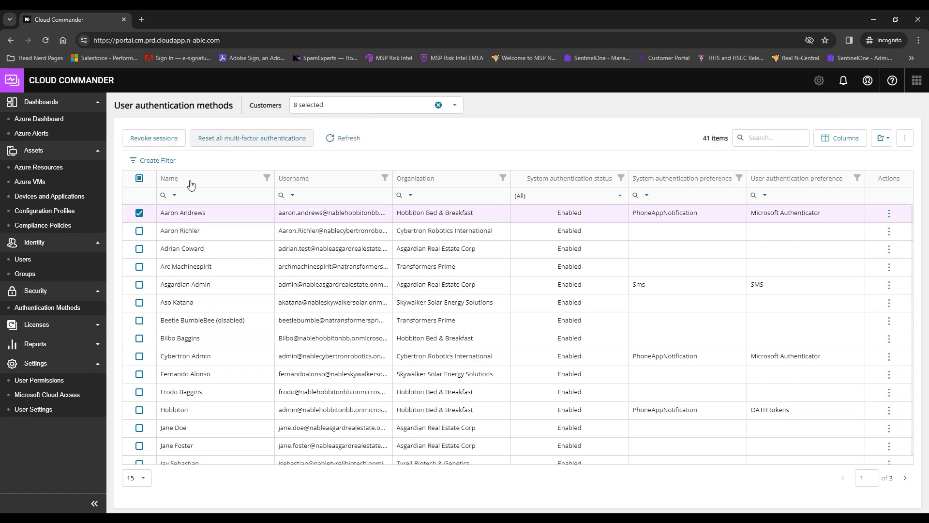
pyautogui.click(139, 213)
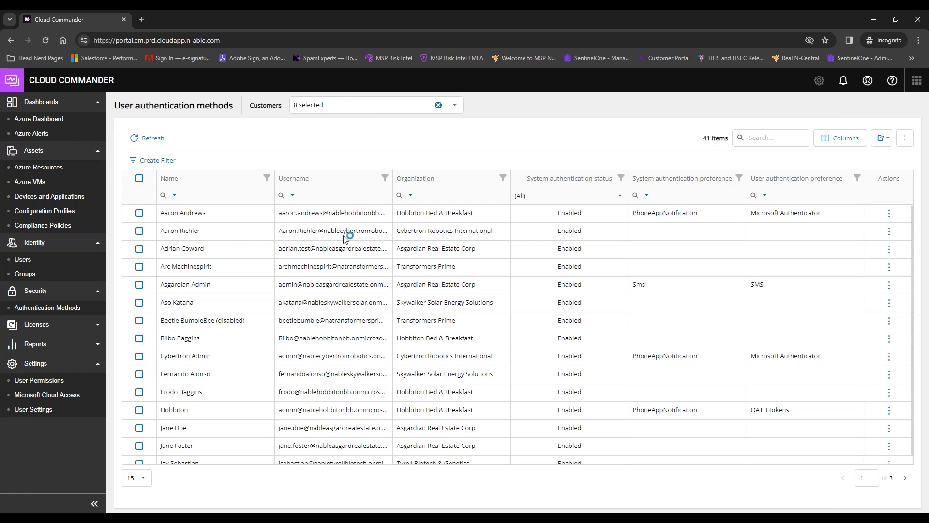
pyautogui.click(889, 214)
# Step: Check the export, table display and column options of the user authentication methods list without changing any
pyautogui.click(889, 138)
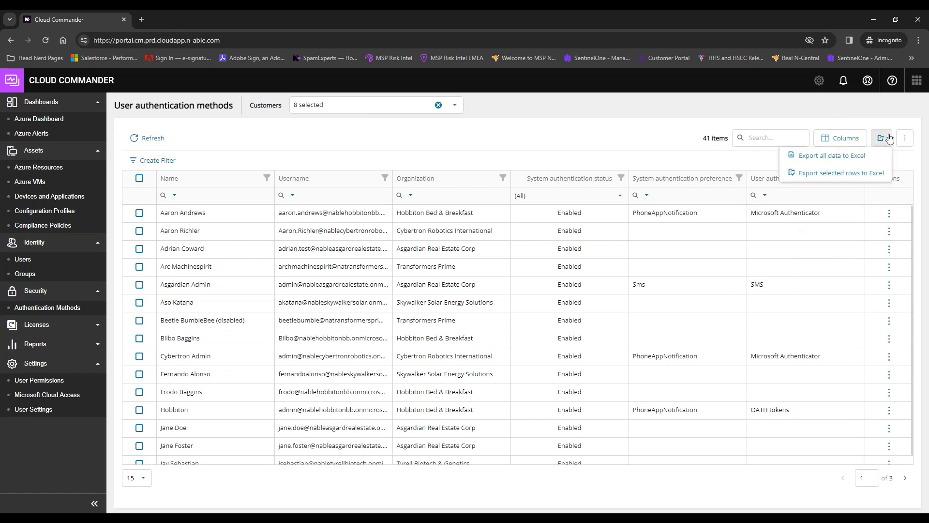
pyautogui.click(870, 158)
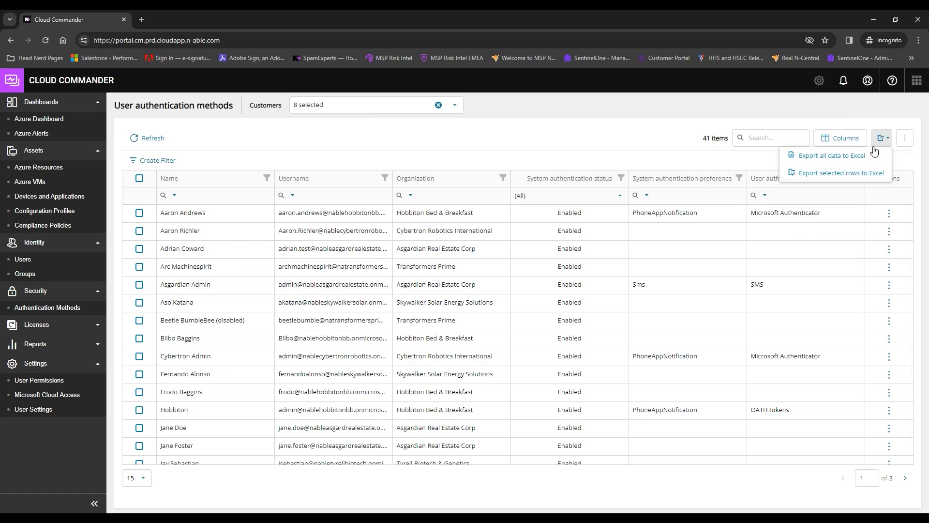
pyautogui.click(899, 143)
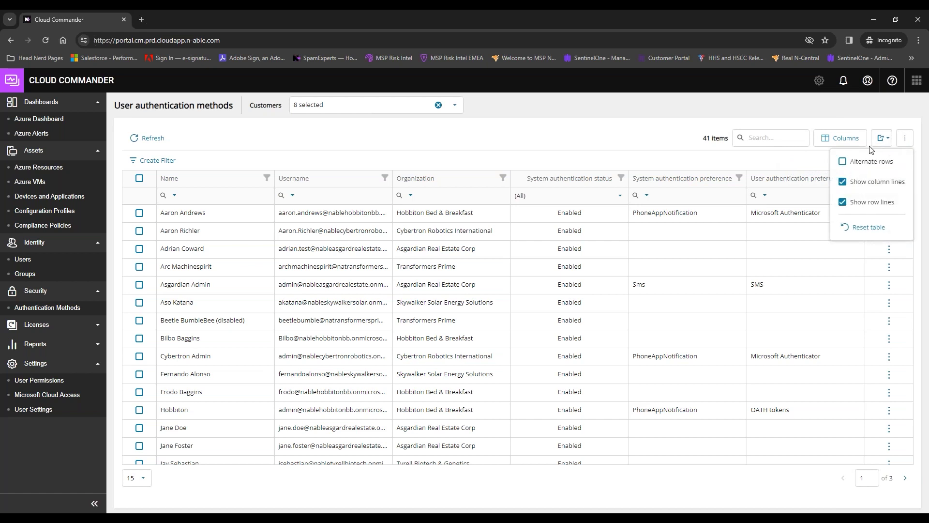
pyautogui.click(905, 139)
pyautogui.click(837, 142)
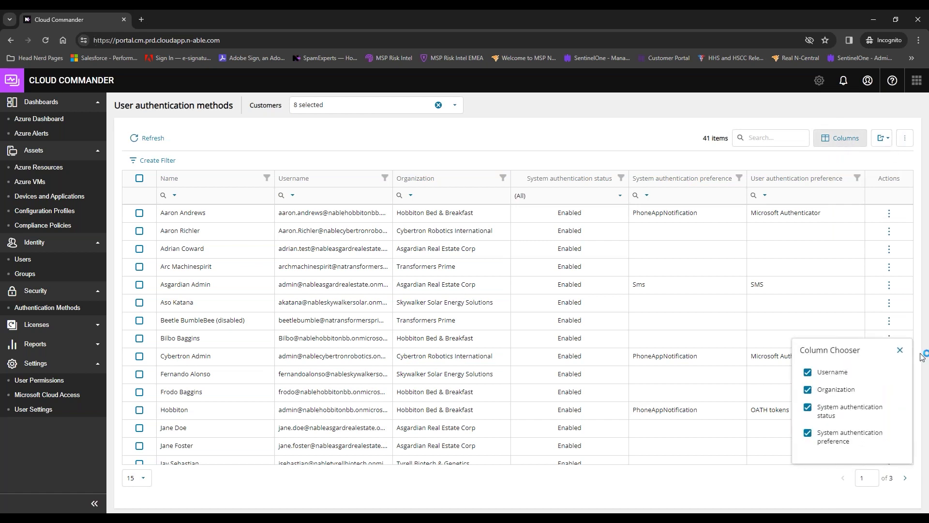
pyautogui.click(900, 350)
# Step: Compare the actions available for all listed users with those for only the first user, and leave every user deselected
pyautogui.click(140, 179)
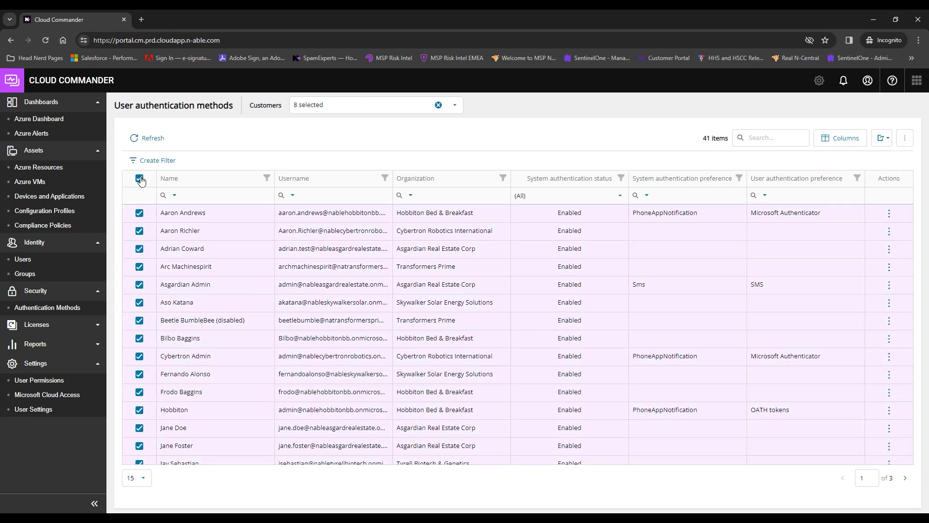
pyautogui.click(140, 179)
pyautogui.click(140, 214)
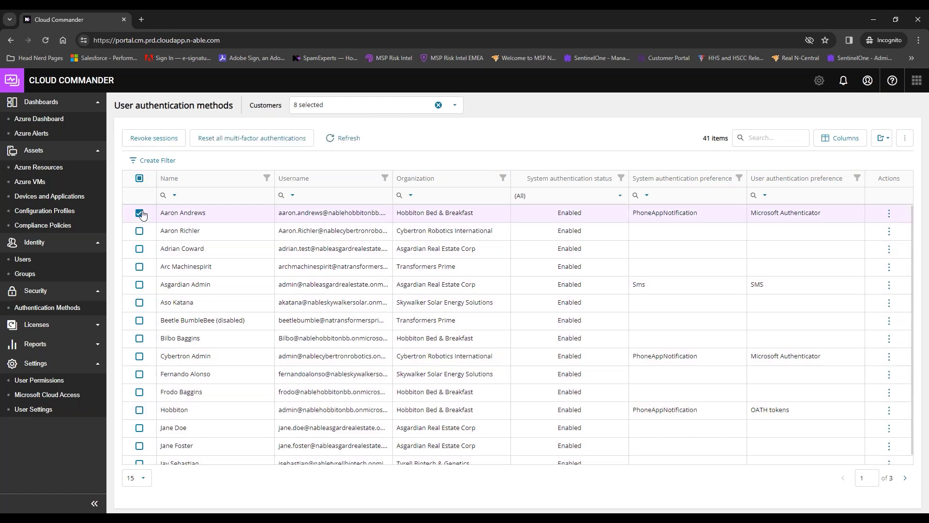
pyautogui.click(193, 136)
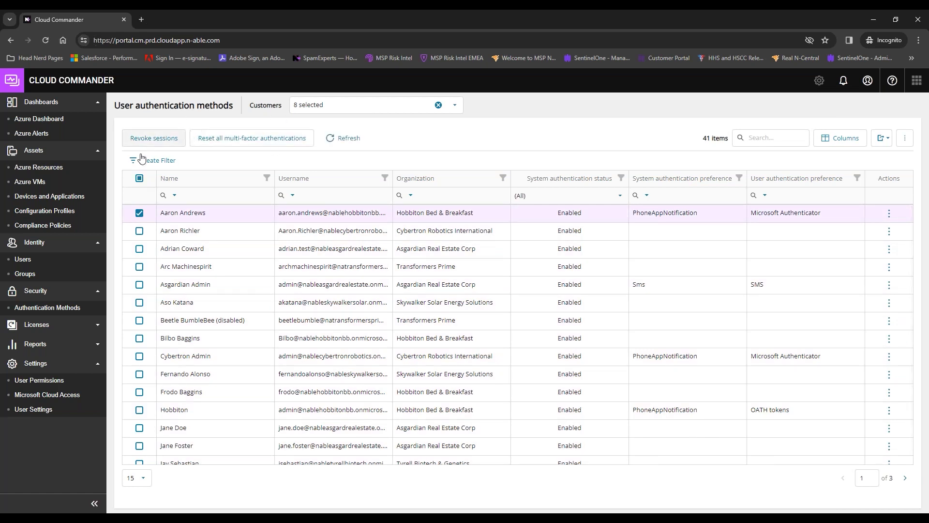
pyautogui.click(139, 179)
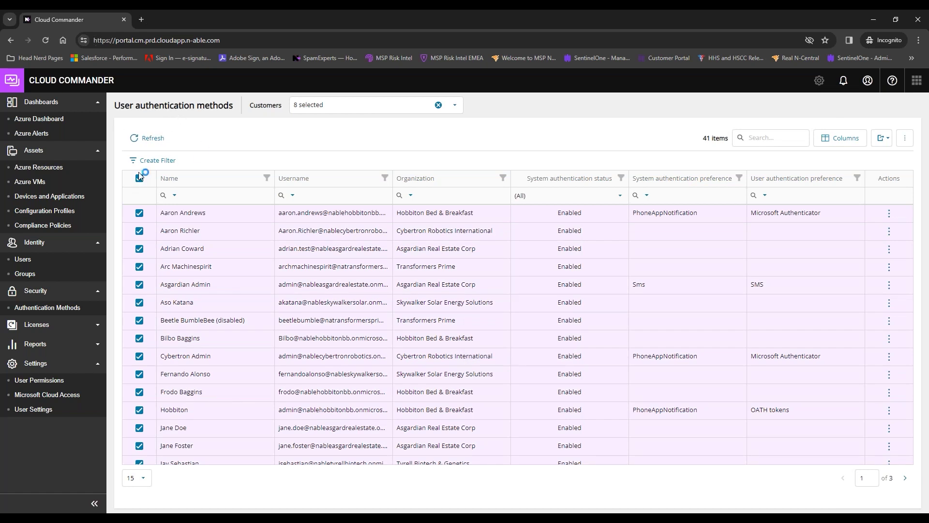
pyautogui.click(143, 184)
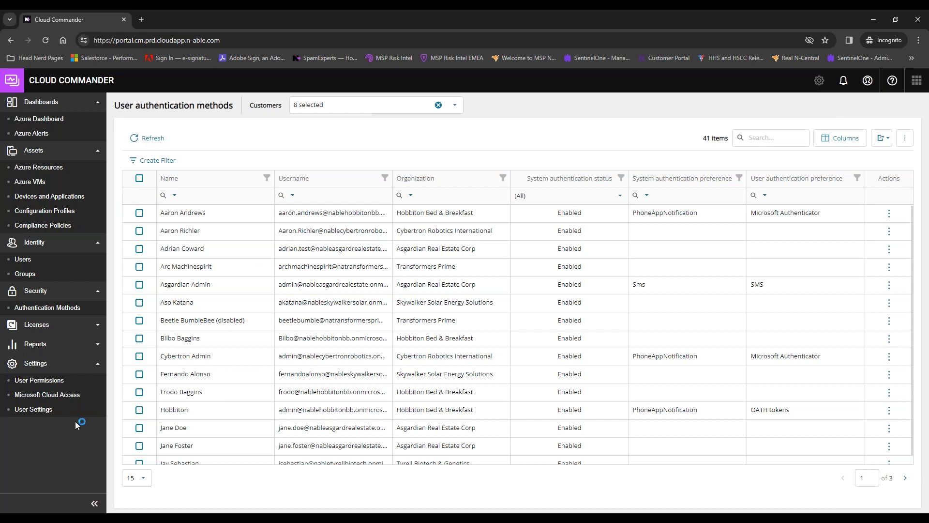
# Step: Open the Command Log report for the selected customers and check its Excel export options without exporting
pyautogui.click(52, 346)
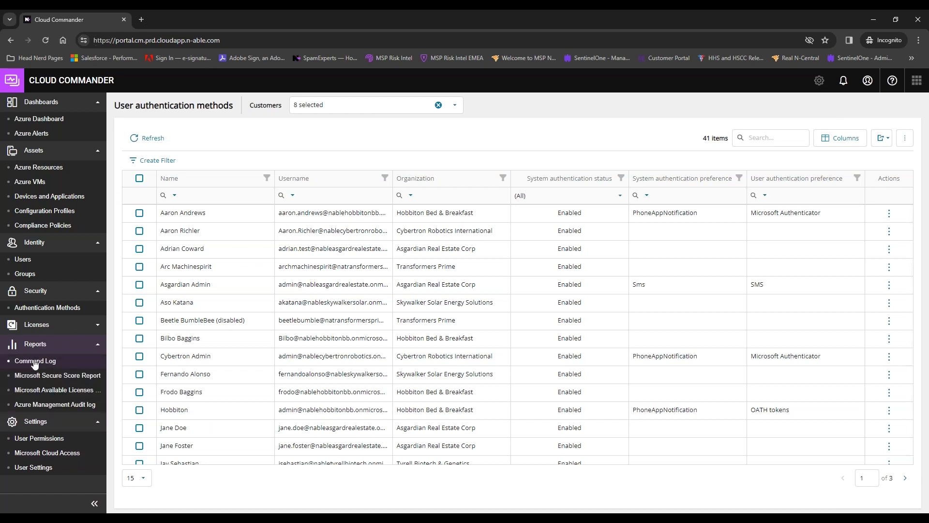
pyautogui.click(35, 363)
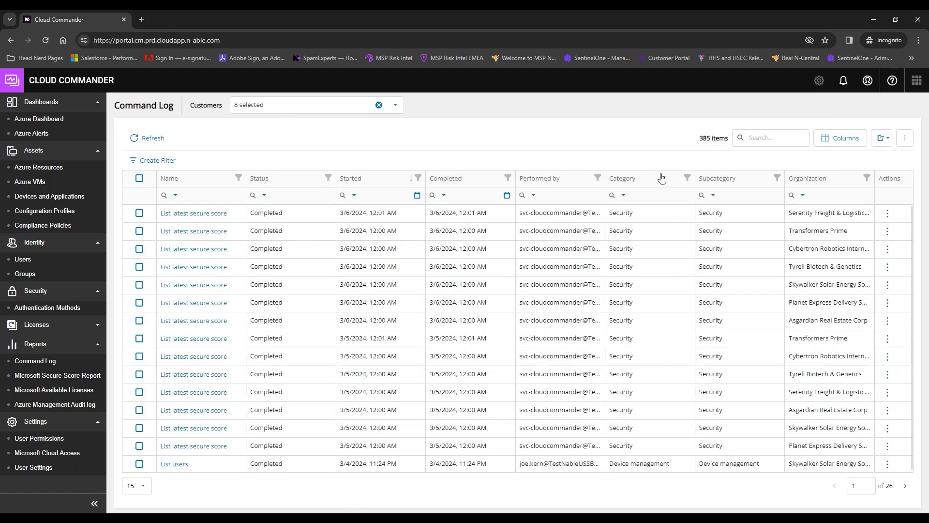
pyautogui.click(885, 140)
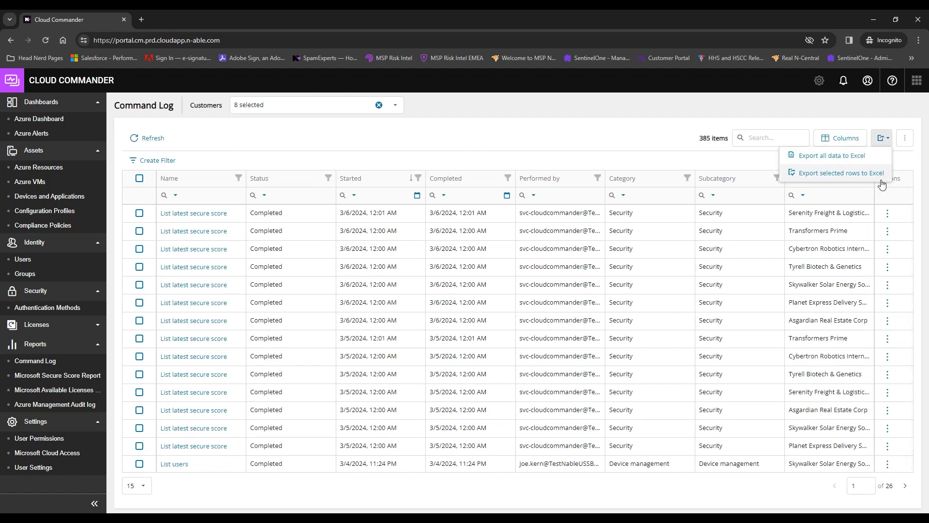
pyautogui.click(884, 140)
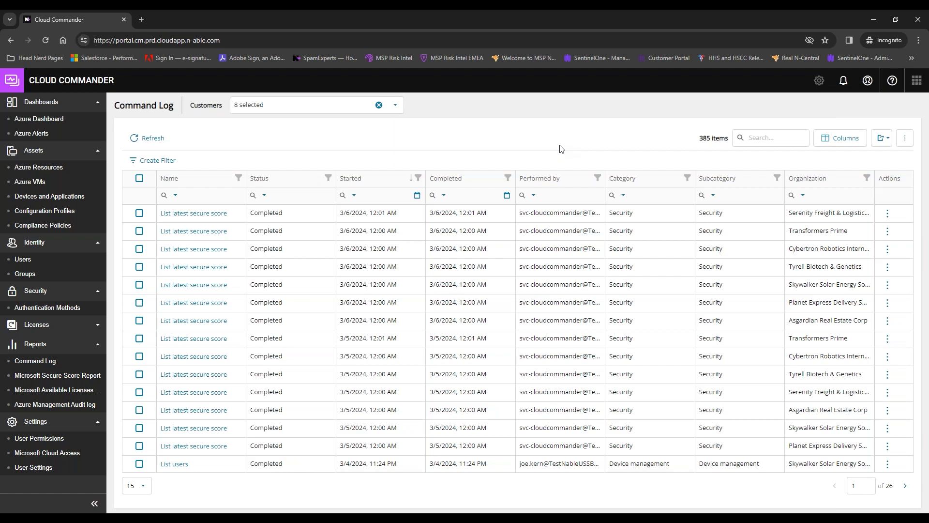
# Step: Open the Microsoft Secure Score Report and filter it to the organization Asgardian Real Estate Corp
pyautogui.click(57, 376)
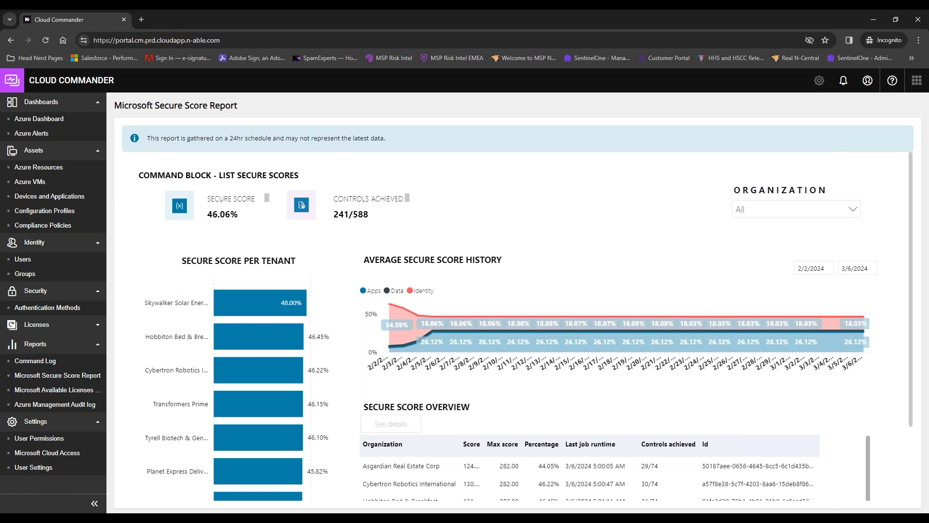
pyautogui.click(779, 214)
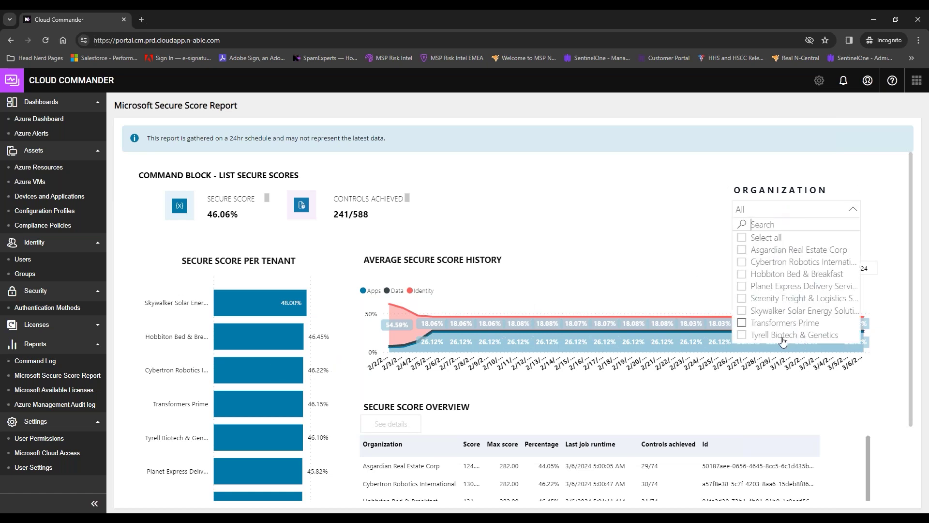
pyautogui.click(742, 249)
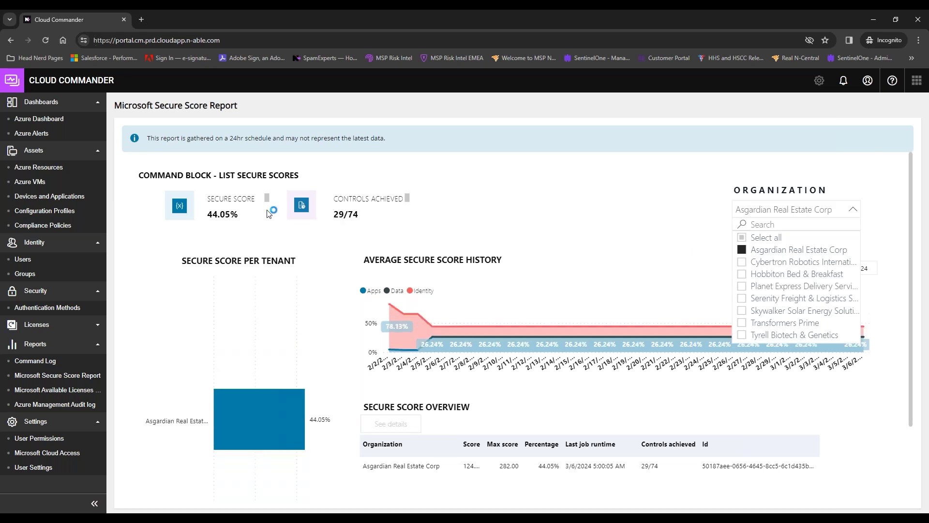
pyautogui.click(706, 166)
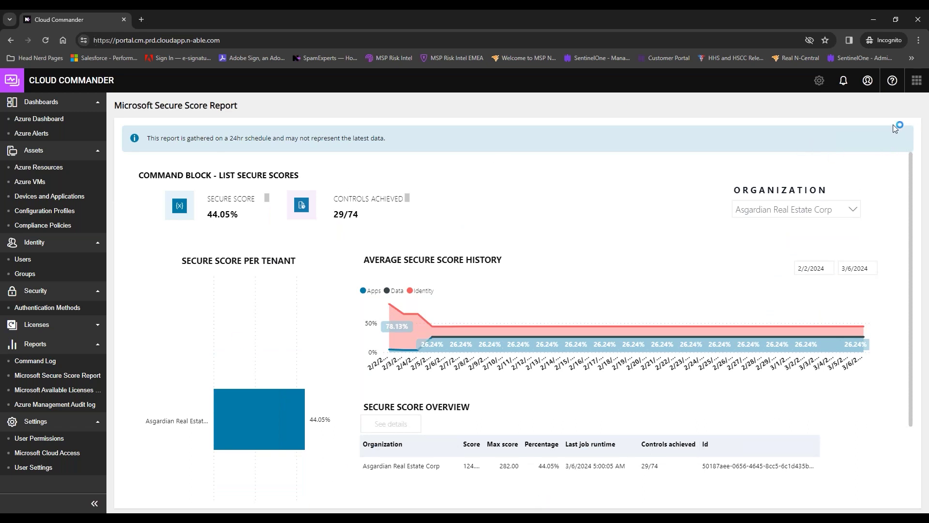
# Step: Check the additional options of the Secure Score Per Tenant chart without applying any
pyautogui.click(882, 168)
pyautogui.click(335, 262)
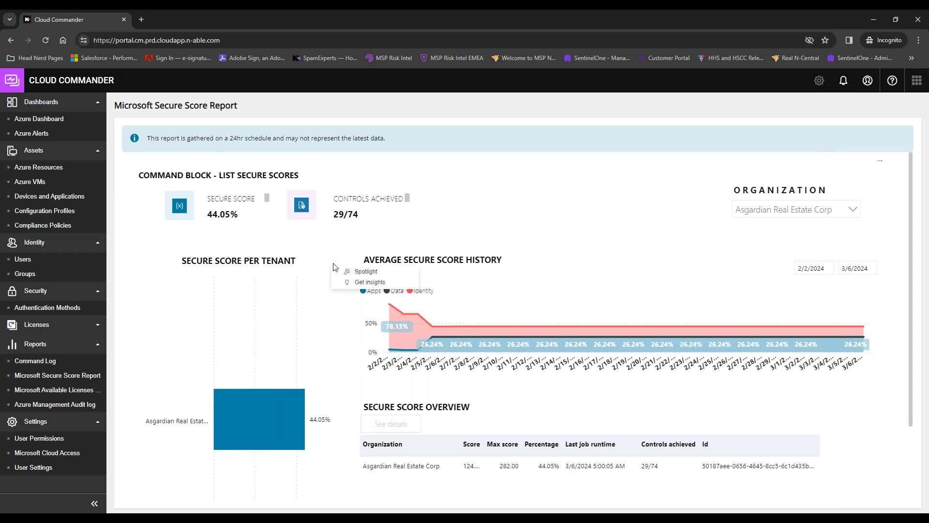
pyautogui.click(334, 266)
pyautogui.click(335, 266)
pyautogui.click(336, 264)
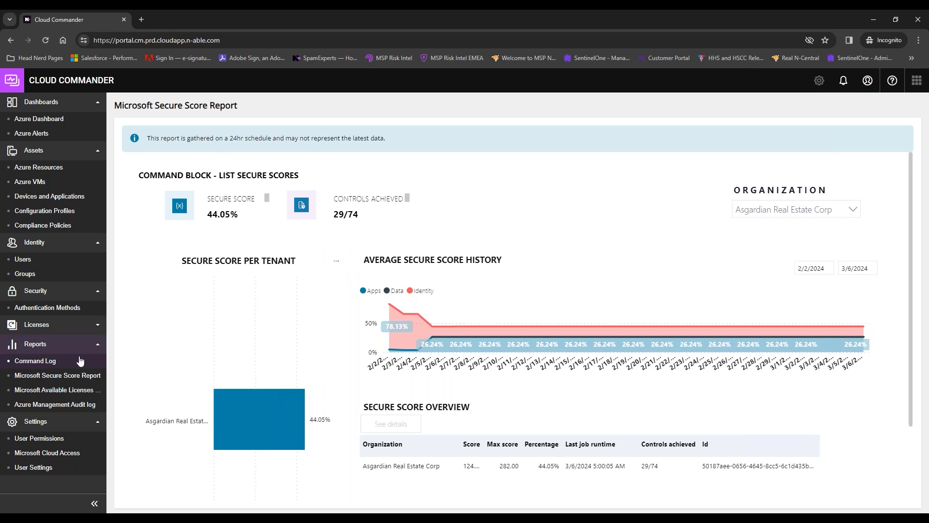
# Step: Open the Microsoft Available Licenses Report, check its organization and product filters, and review the licenses overview table
pyautogui.click(69, 391)
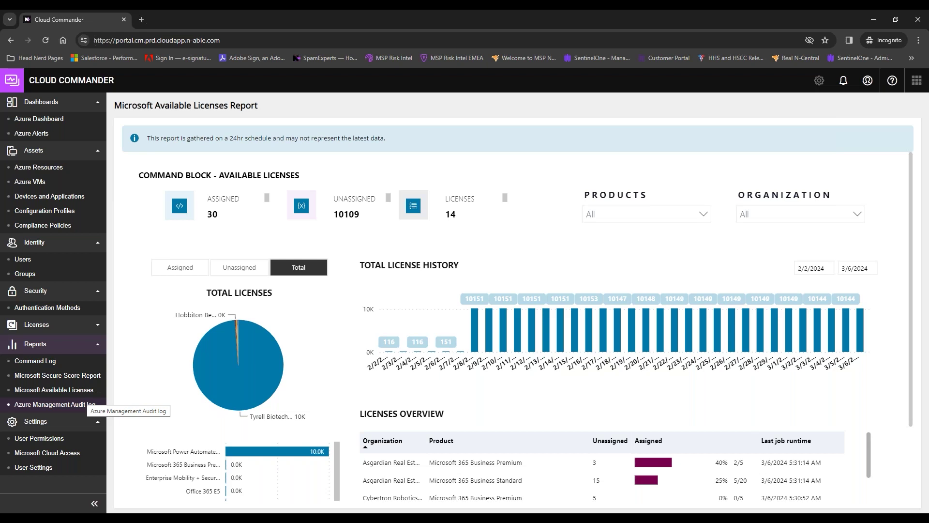
pyautogui.click(817, 216)
pyautogui.click(645, 214)
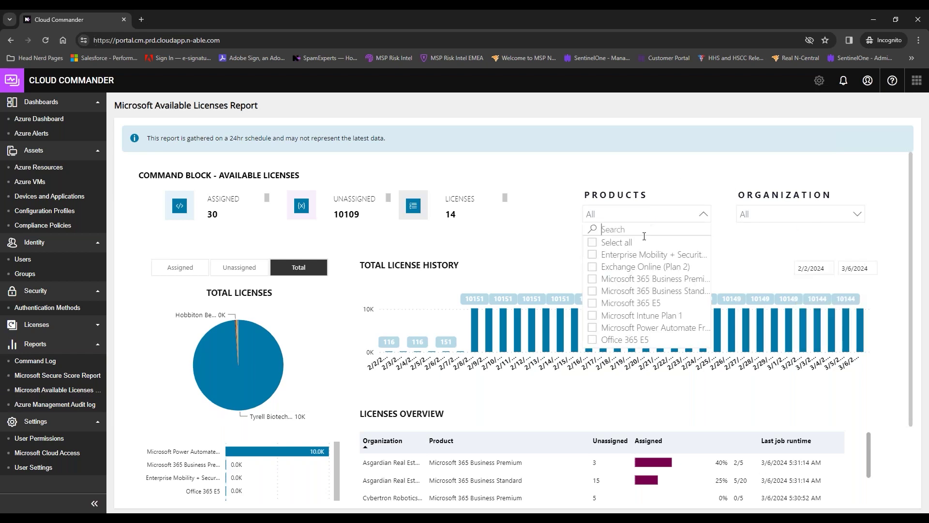
pyautogui.click(641, 164)
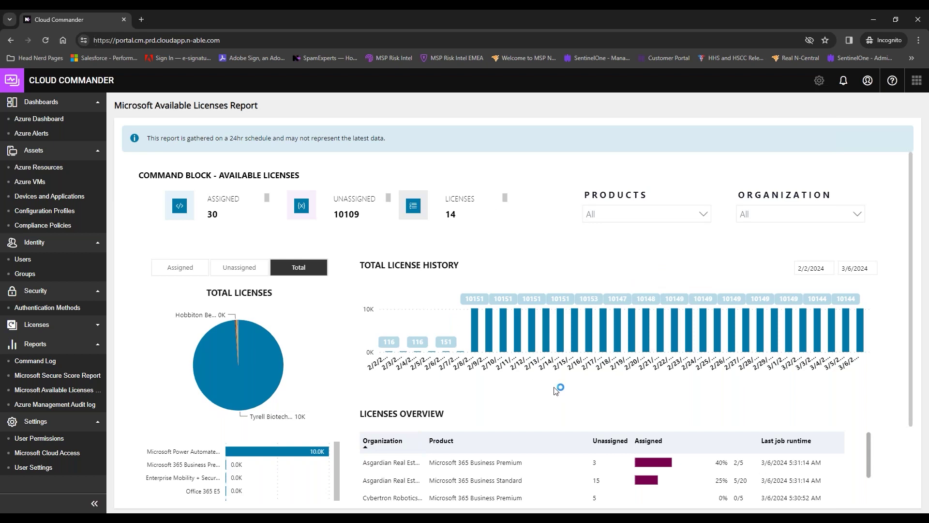
pyautogui.scroll(-2, 556, 391)
pyautogui.scroll(-5, 706, 411)
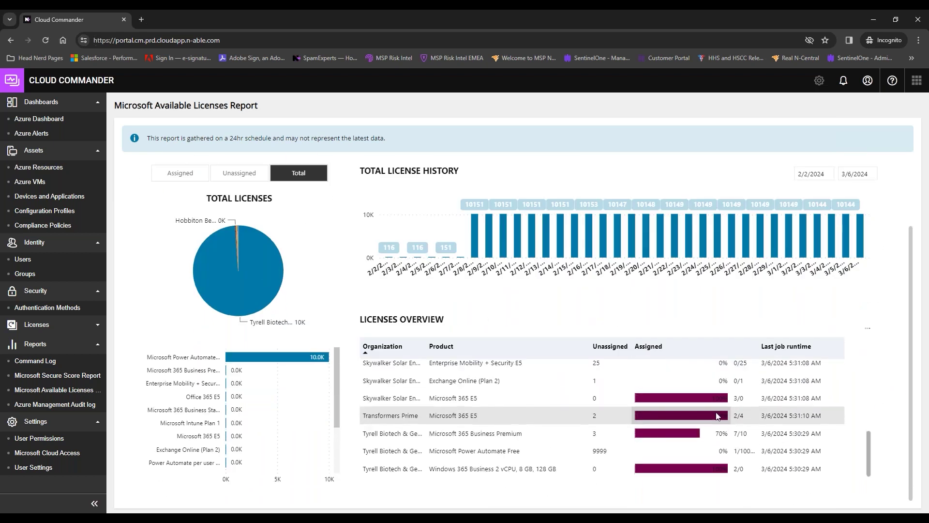
pyautogui.scroll(5, 718, 415)
pyautogui.scroll(2, 717, 416)
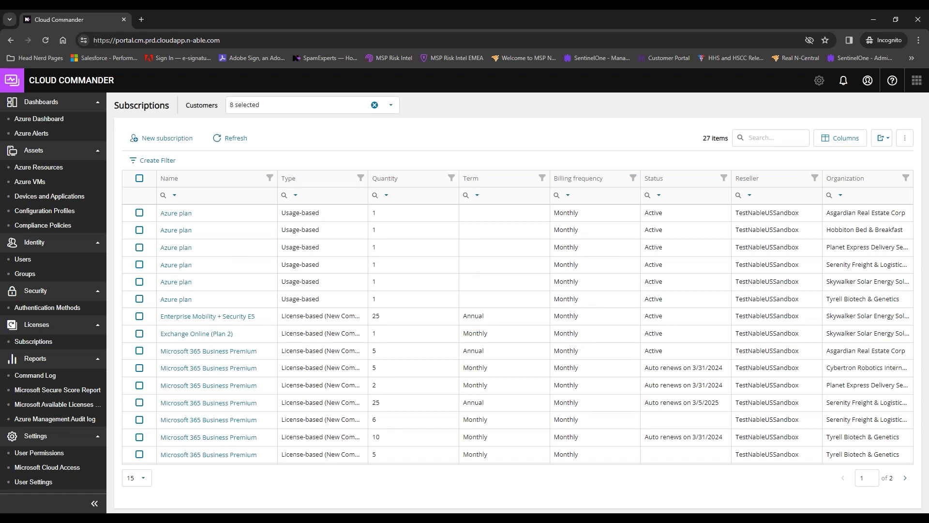
# Step: Start a new subscription for Skywalker Solar Energy Solutions with Microsoft Software as the subscription type
pyautogui.click(882, 138)
pyautogui.click(869, 177)
pyautogui.click(169, 137)
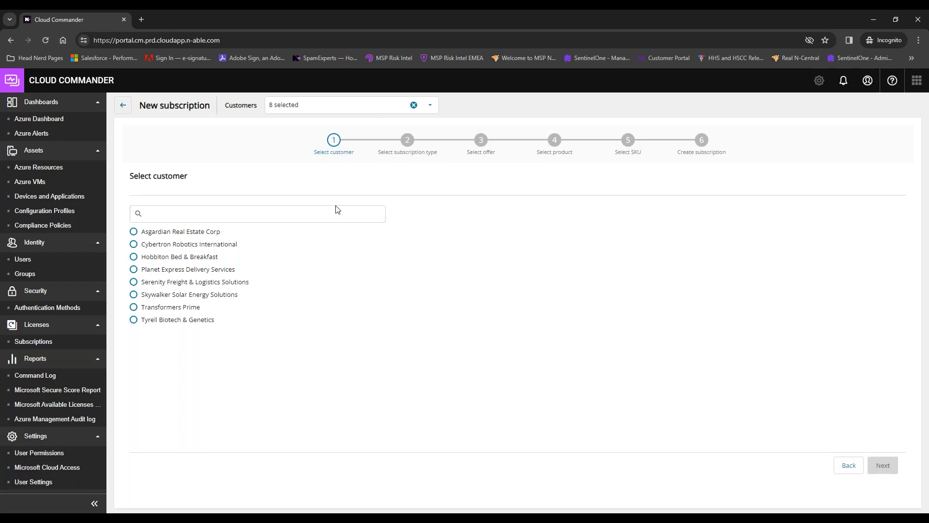
pyautogui.click(174, 293)
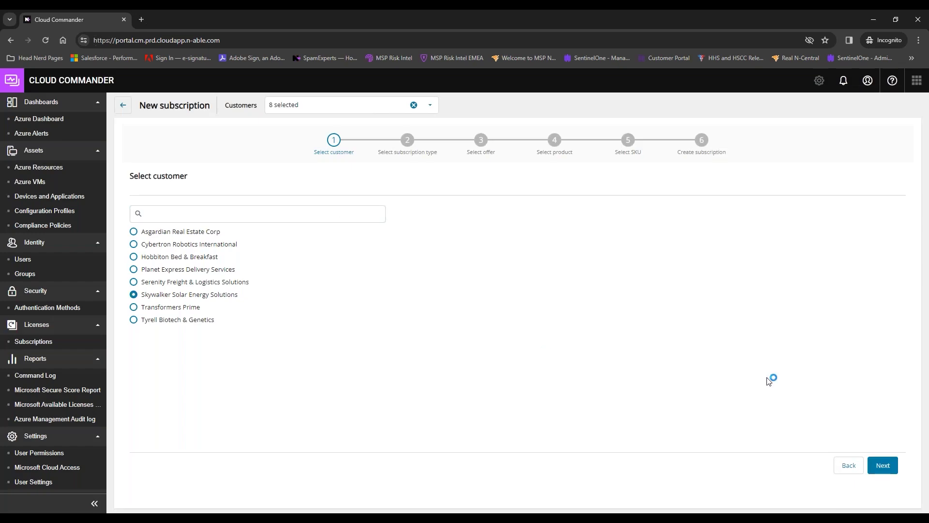
pyautogui.click(882, 465)
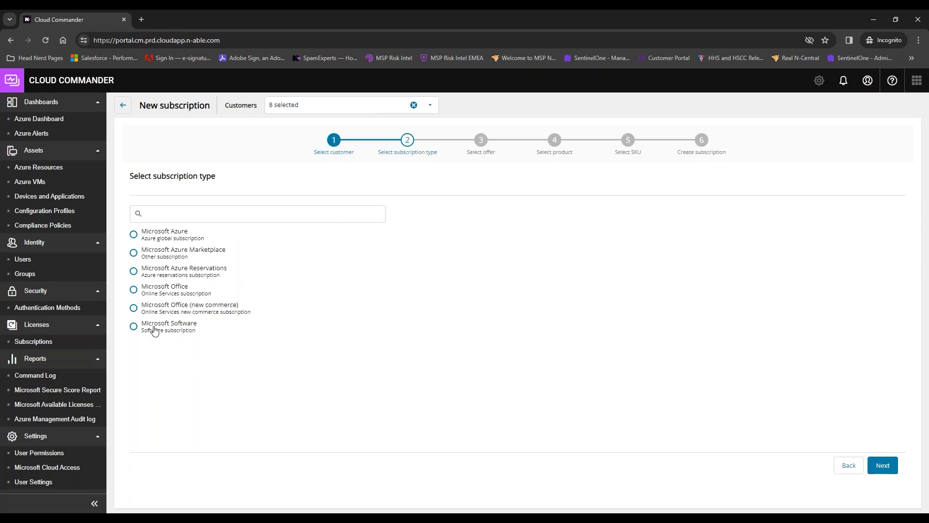
pyautogui.click(173, 331)
pyautogui.click(882, 465)
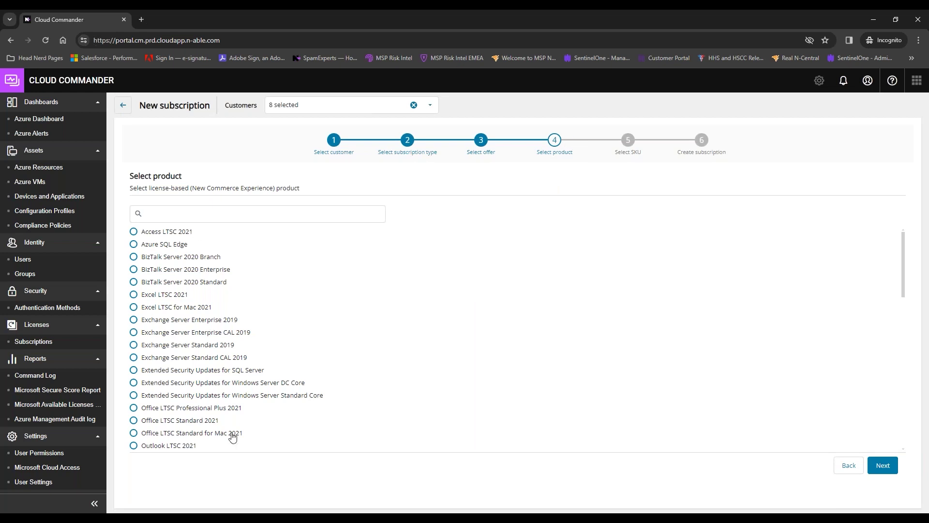
# Step: Choose Exchange Server Standard 2019 as the product, check the quantity field, and cancel the new subscription
pyautogui.click(211, 345)
pyautogui.click(883, 465)
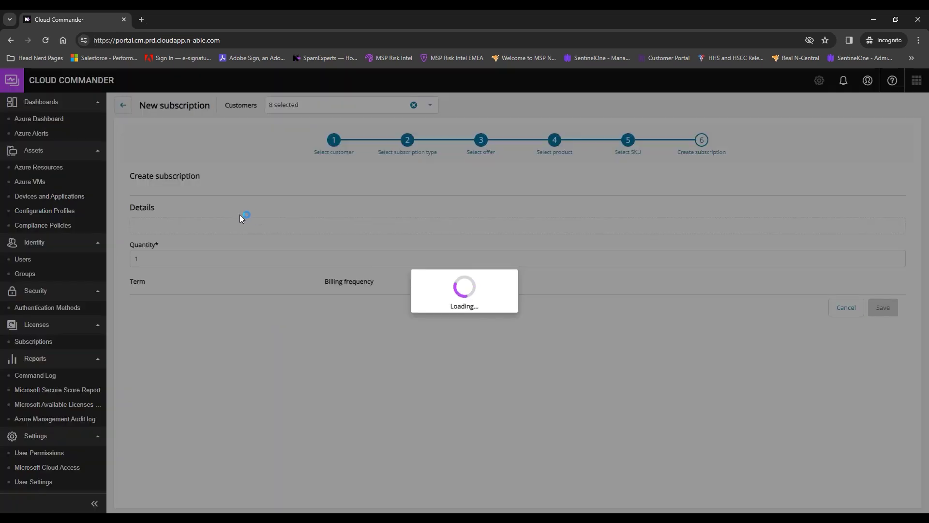
pyautogui.click(262, 255)
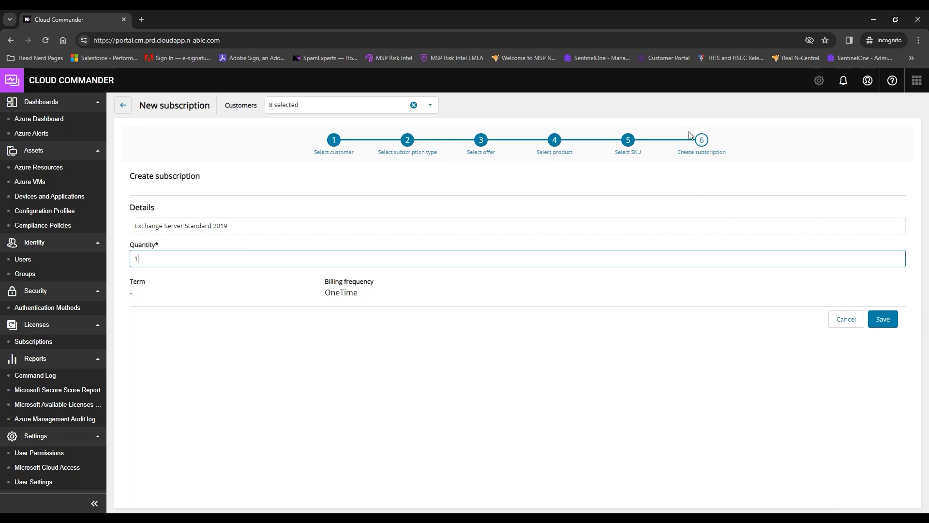
pyautogui.click(851, 326)
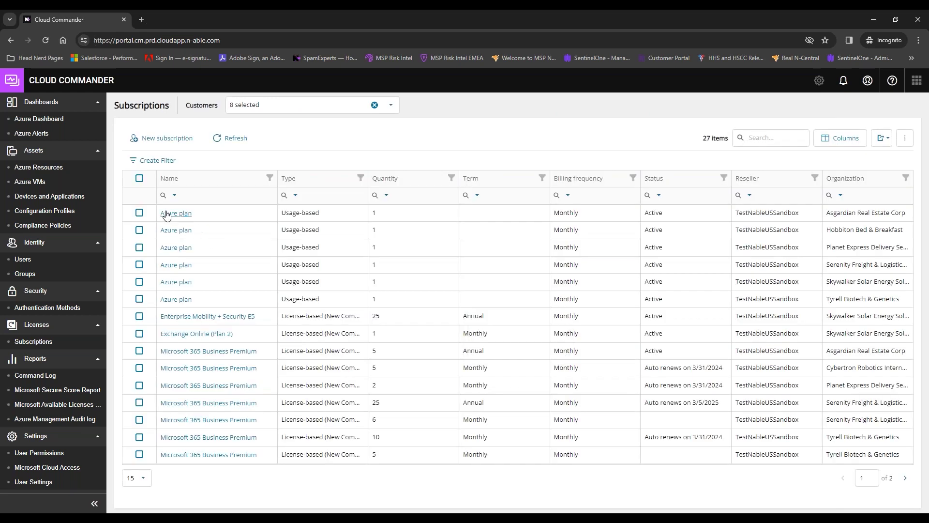
# Step: Open the Azure plan subscription of Asgardian Real Estate Corp and review its editable settings without saving
pyautogui.click(139, 213)
pyautogui.click(139, 212)
pyautogui.click(176, 213)
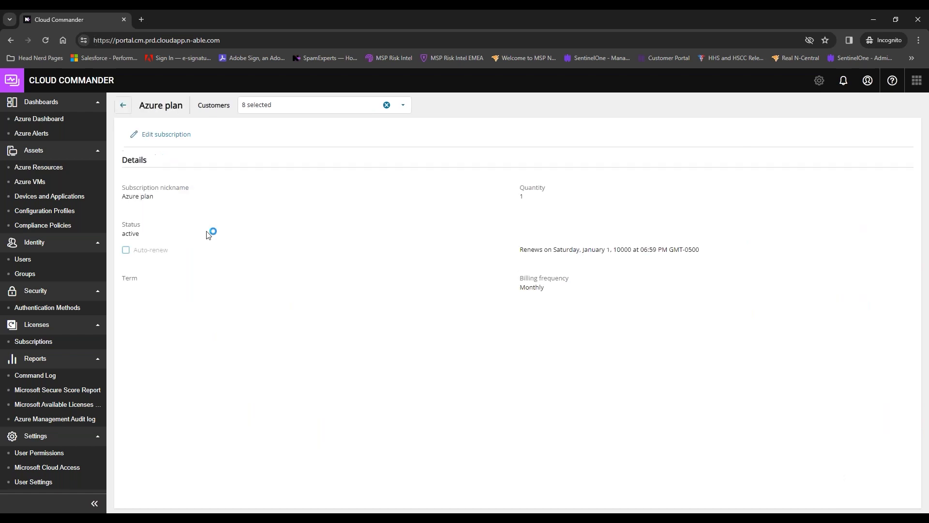
pyautogui.click(173, 134)
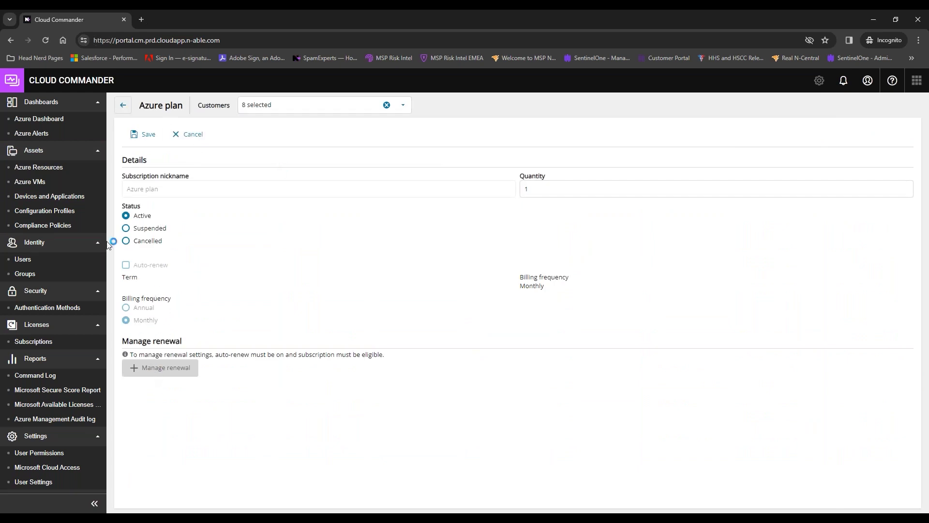
pyautogui.click(124, 99)
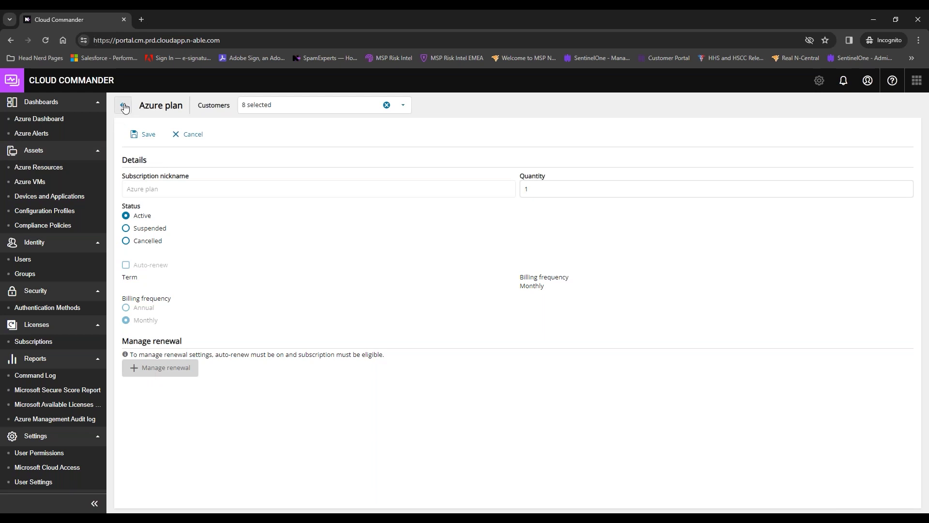
# Step: Open the Azure Management Audit log and check which columns can be shown without changing them
pyautogui.click(67, 421)
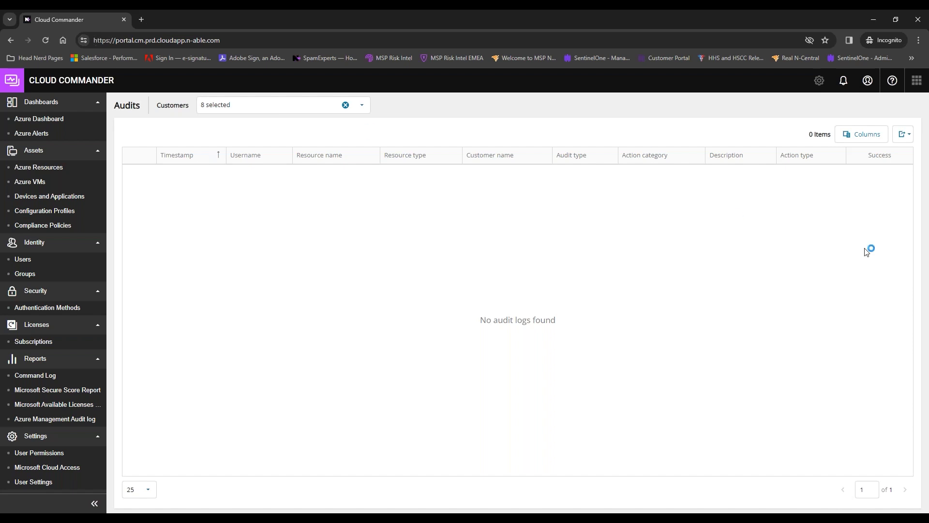
pyautogui.click(871, 137)
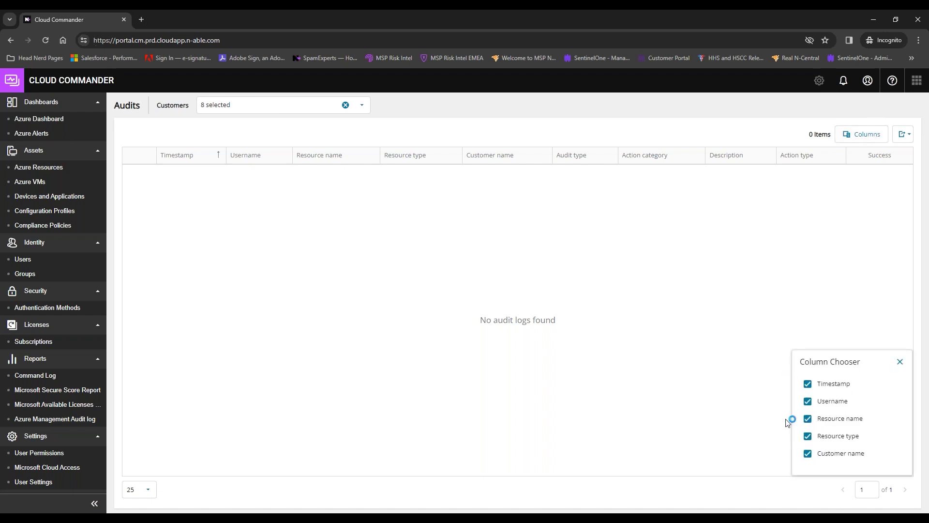
pyautogui.click(901, 360)
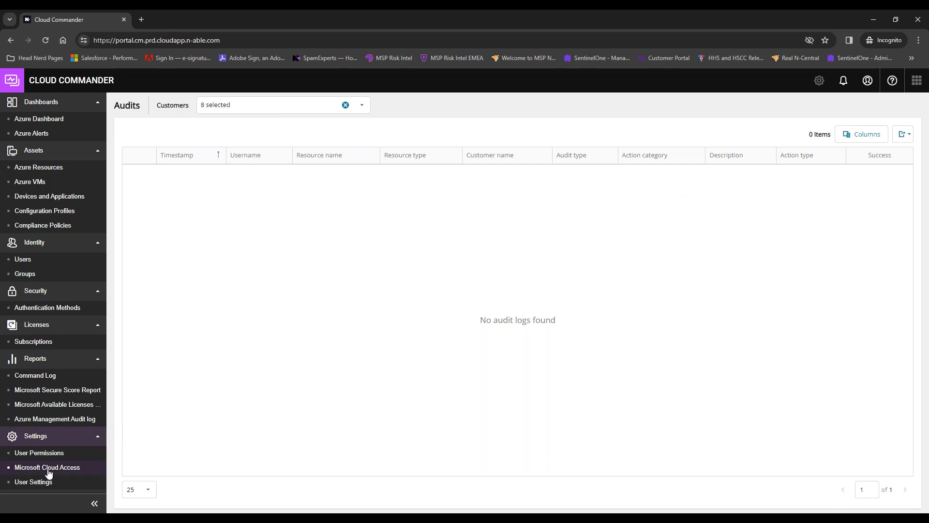
# Step: Review the Hybrid Identity Configuration in User Settings and switch to the presentation's Q&A slide
pyautogui.click(33, 482)
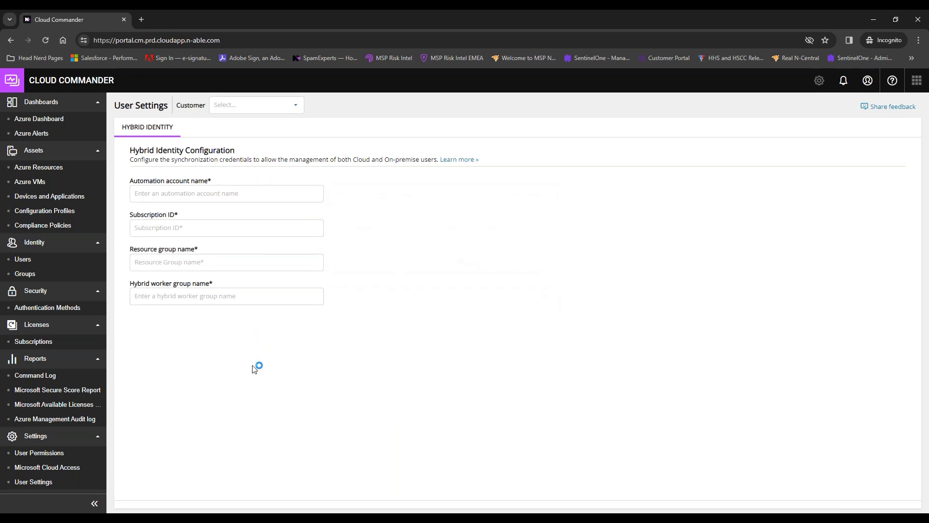
pyautogui.hotkey('alt', 'Tab')
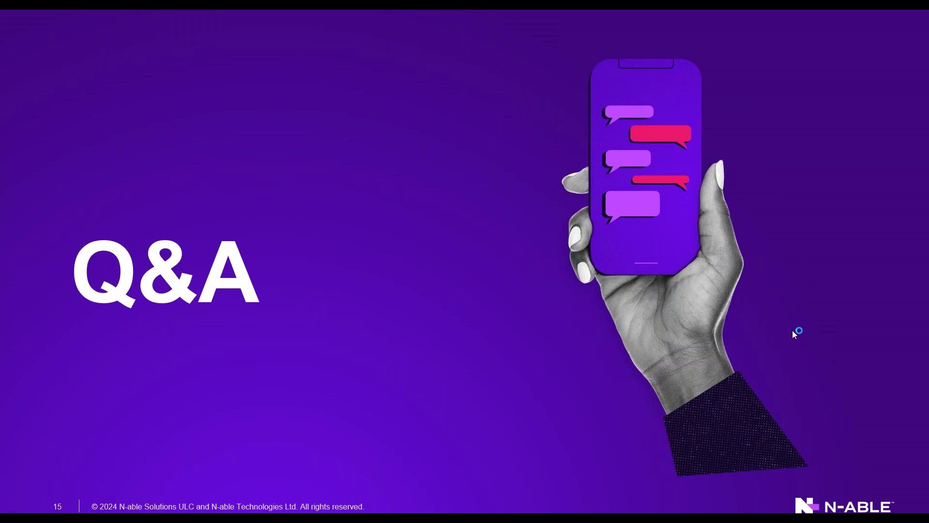